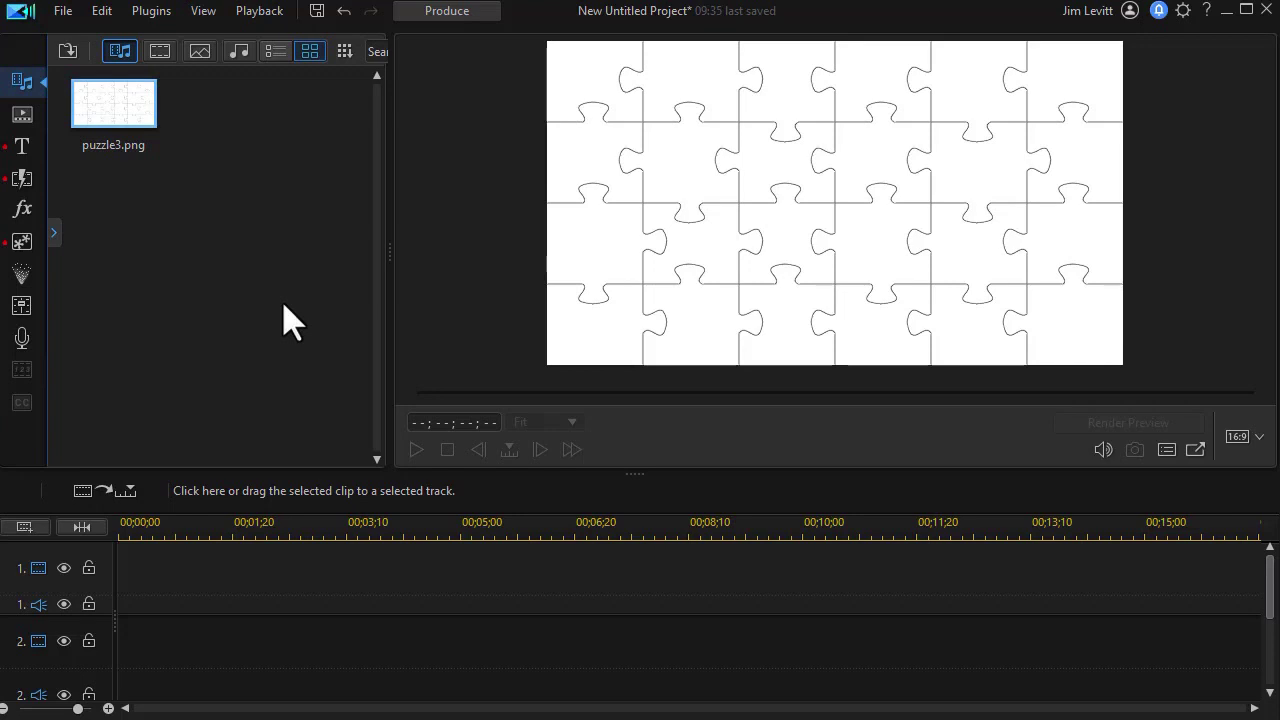
Step: Put puzzle3.png on video track 1 and beach2.mp4 from the downloaded video clips on video track 2
left_click_drag(119, 112, 85, 582)
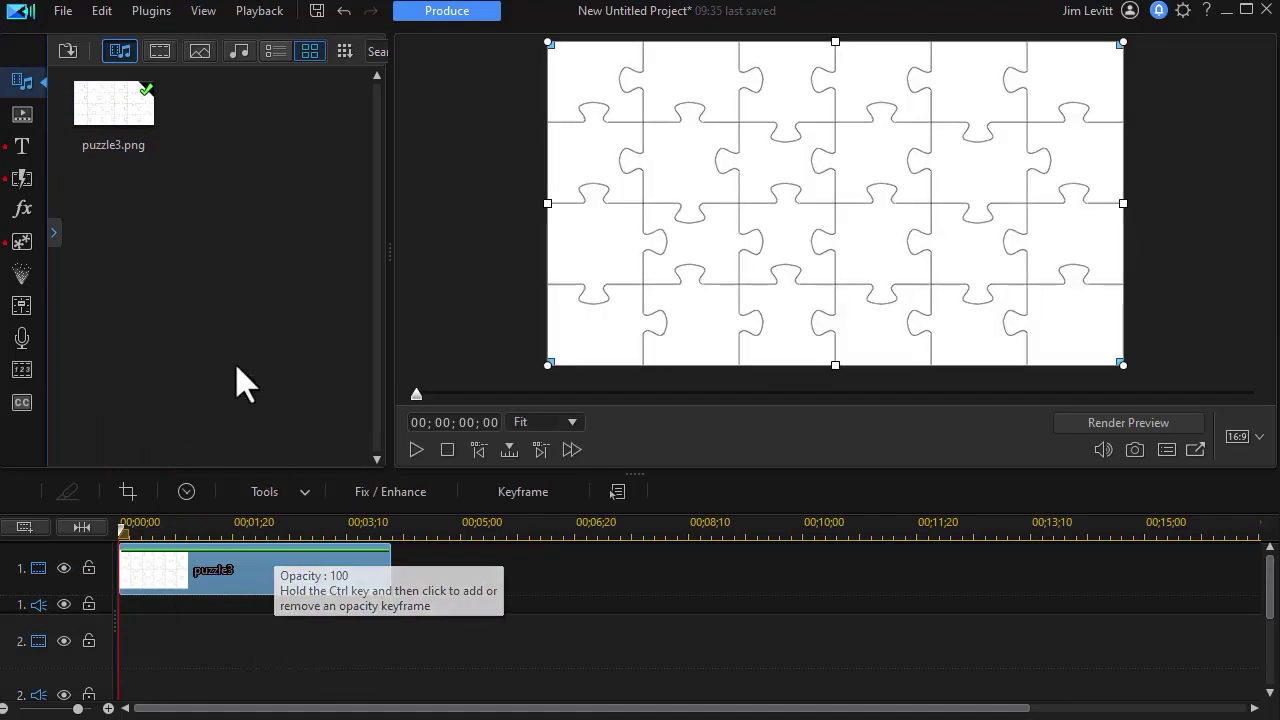
left_click(53, 233)
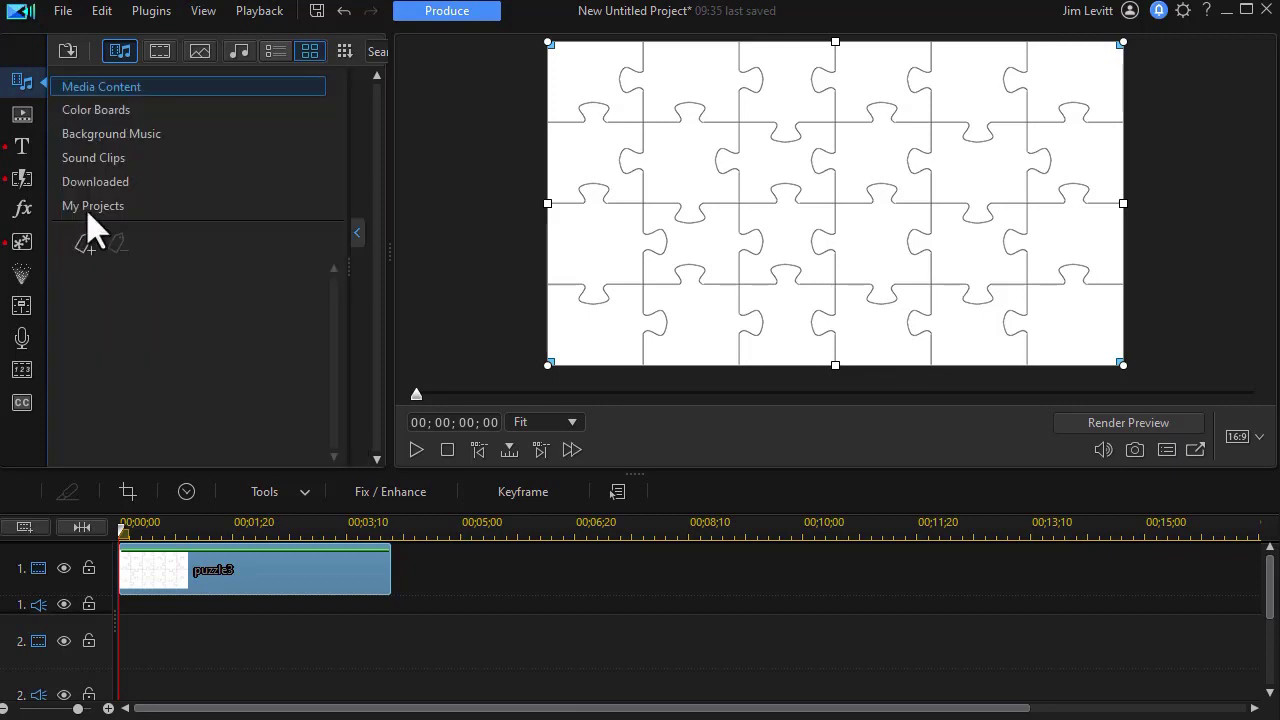
left_click(120, 184)
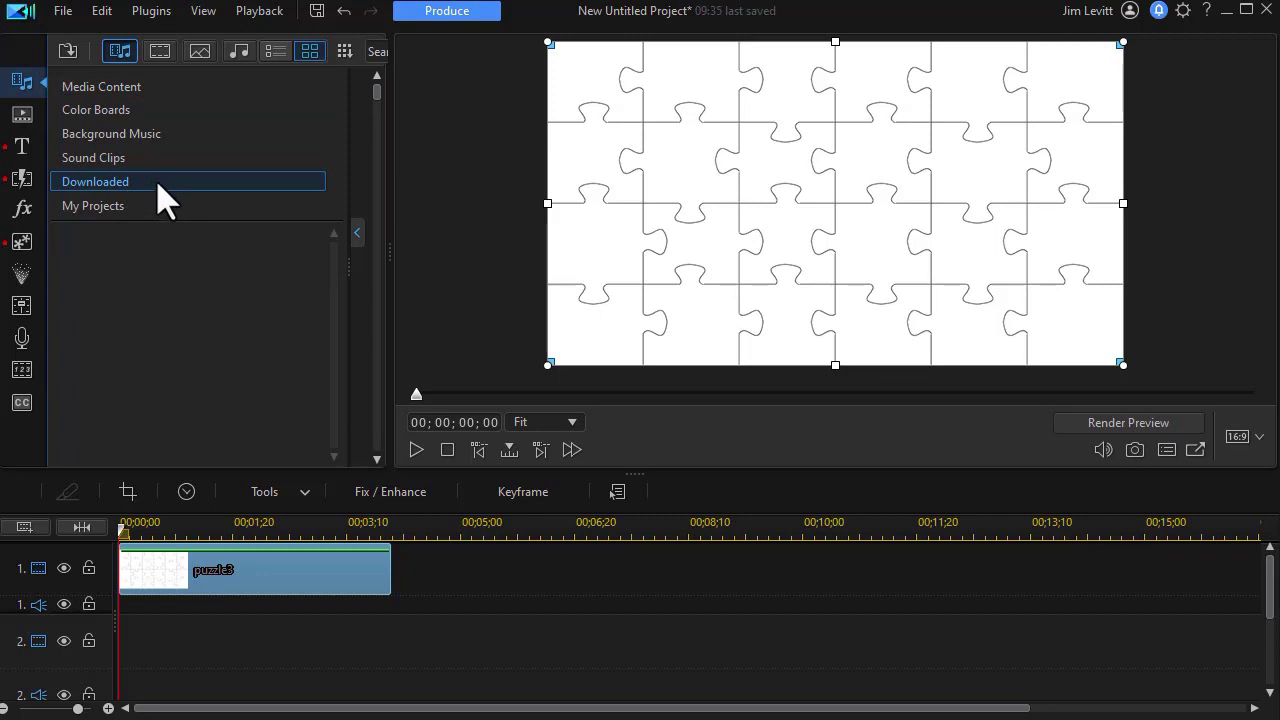
left_click(356, 238)
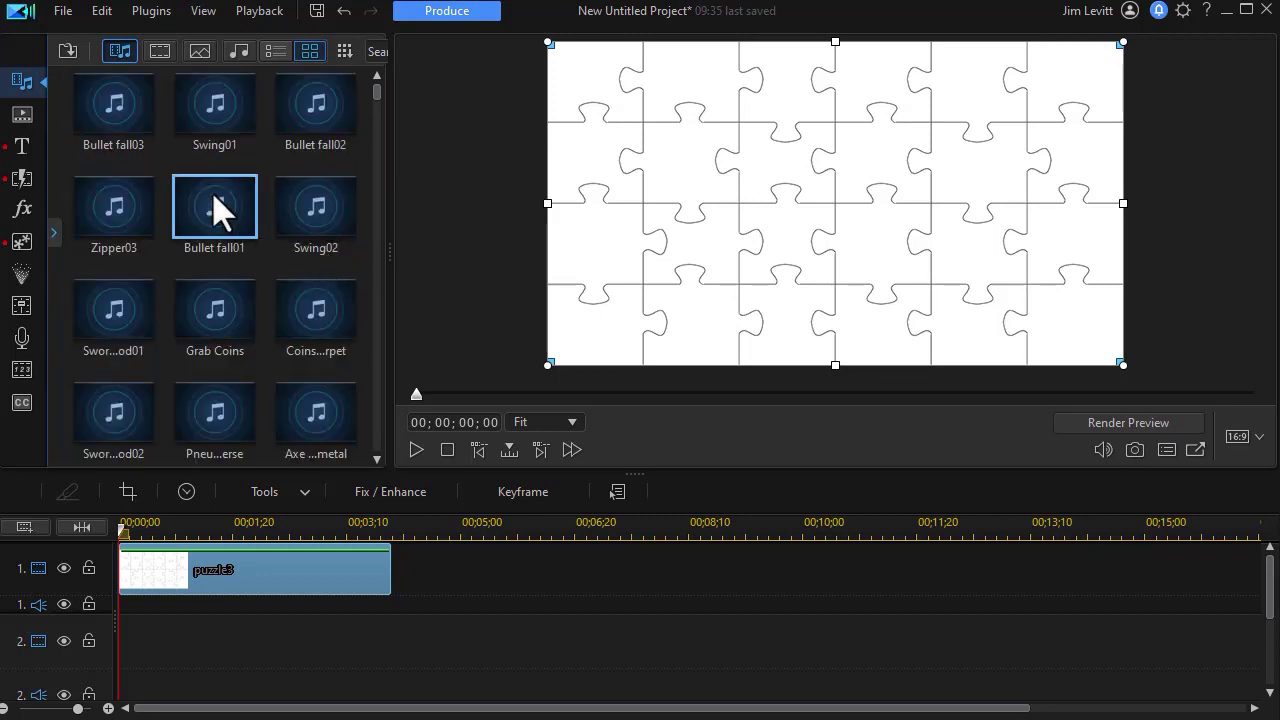
left_click(160, 51)
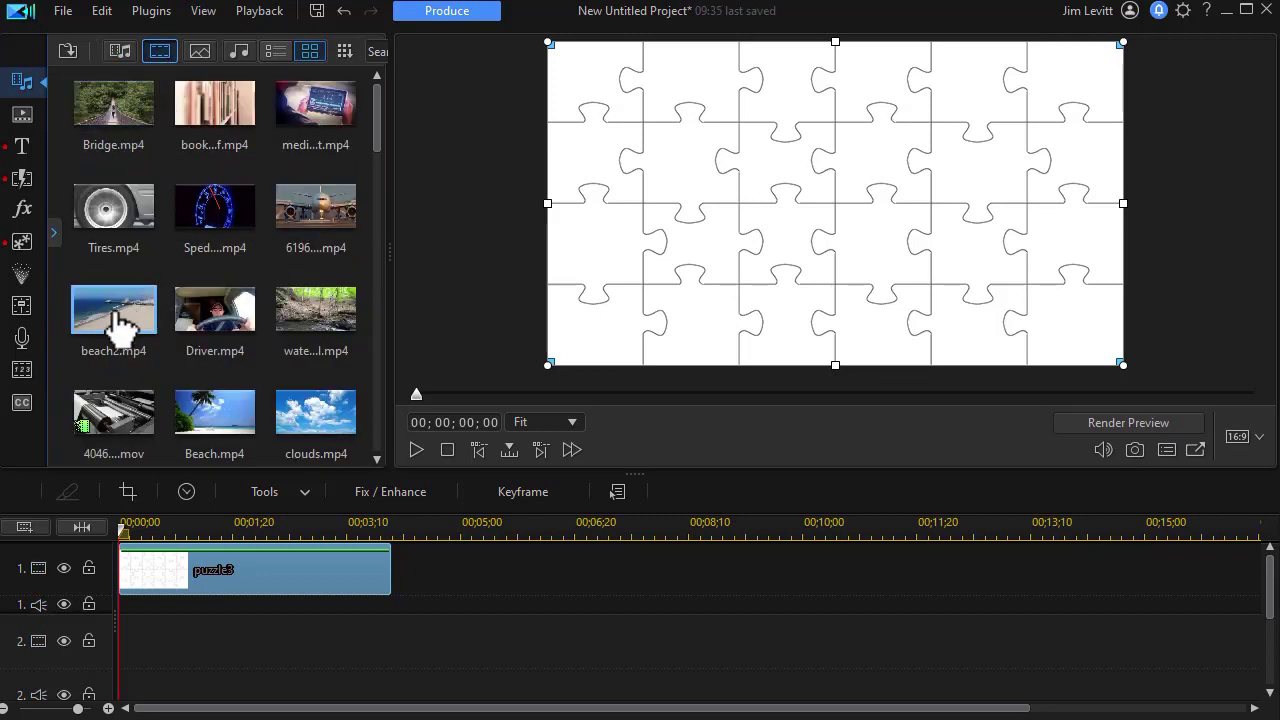
left_click_drag(115, 325, 103, 668)
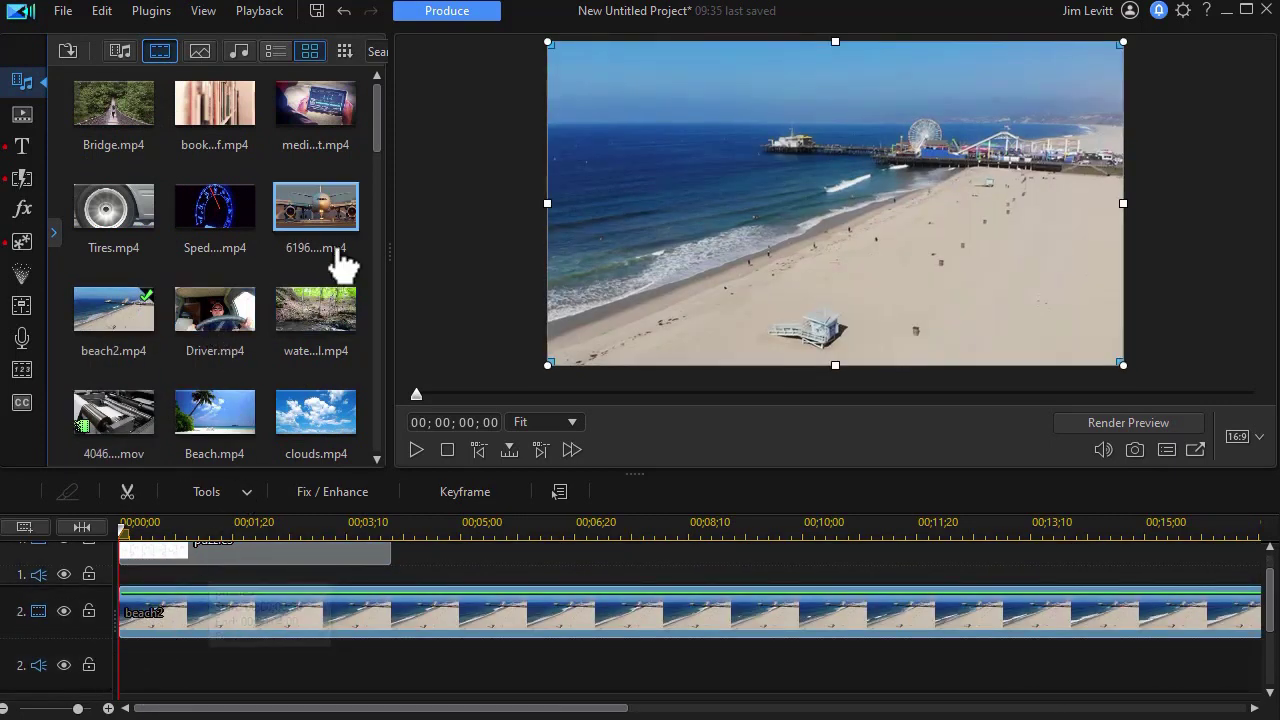
Step: Switch the library back to Media Content and select the beach2 clip about one second in
left_click(54, 240)
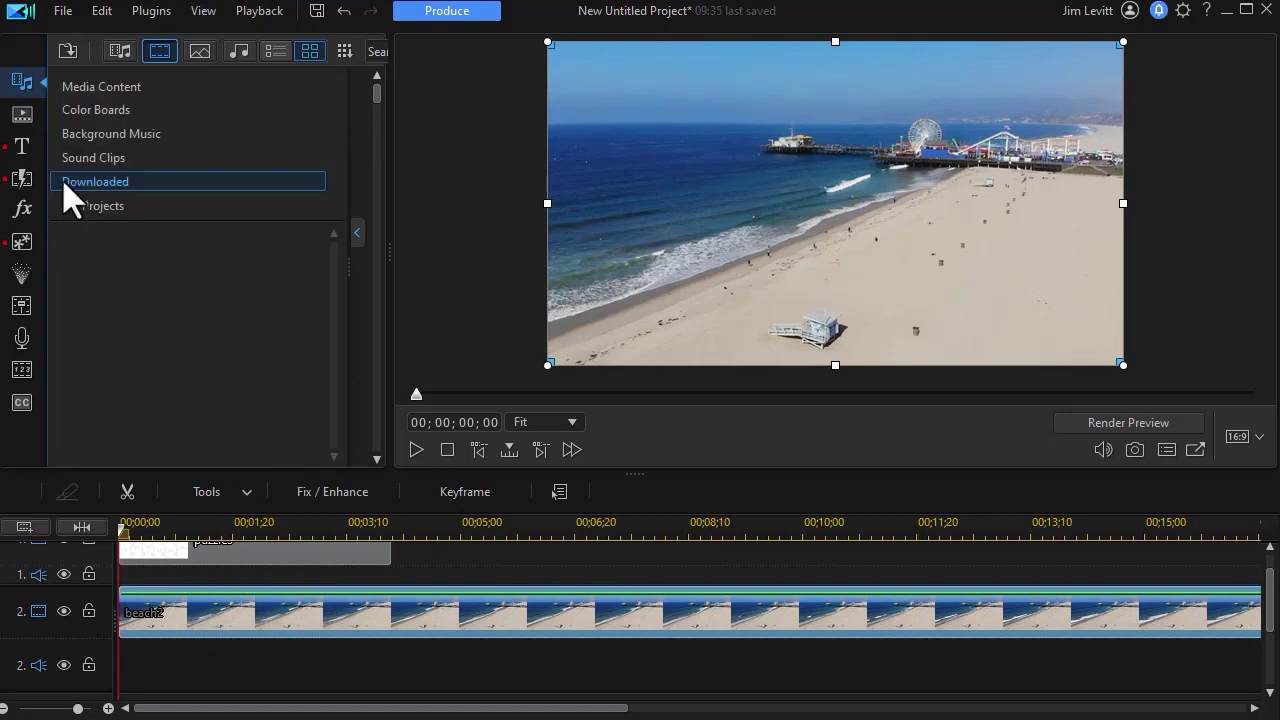
left_click(80, 90)
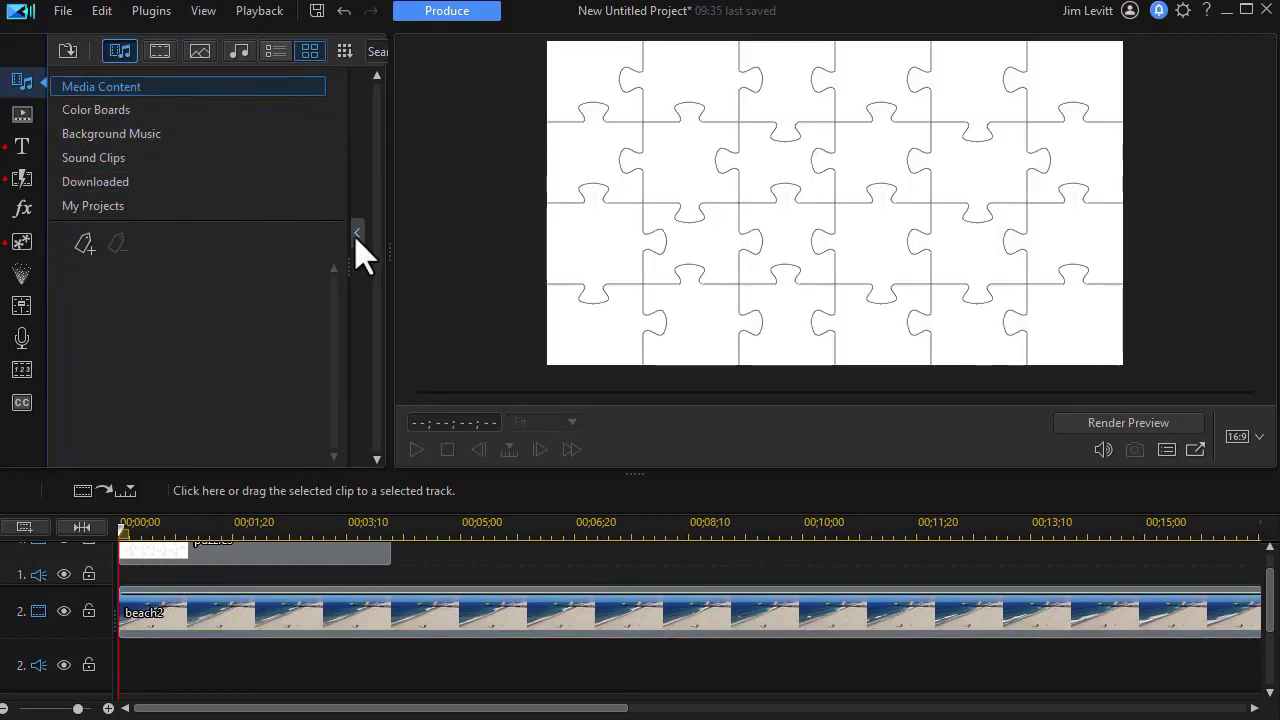
left_click(356, 236)
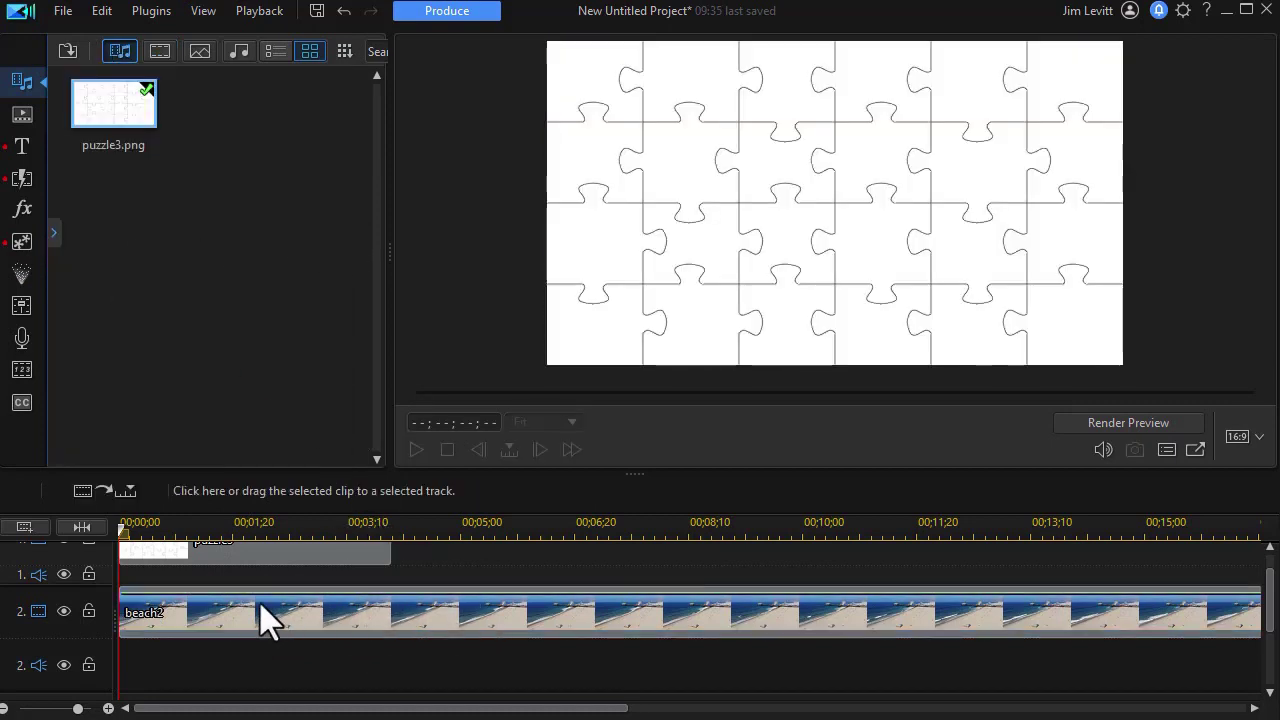
left_click(190, 522)
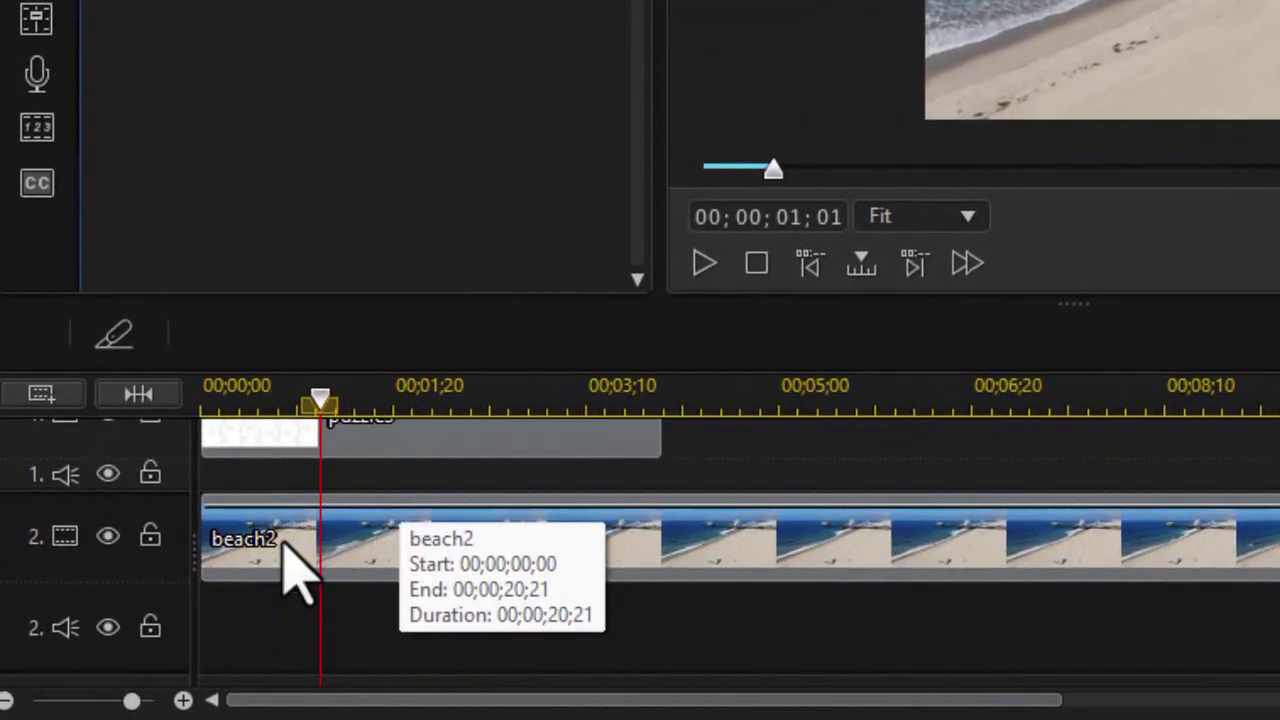
left_click(215, 612)
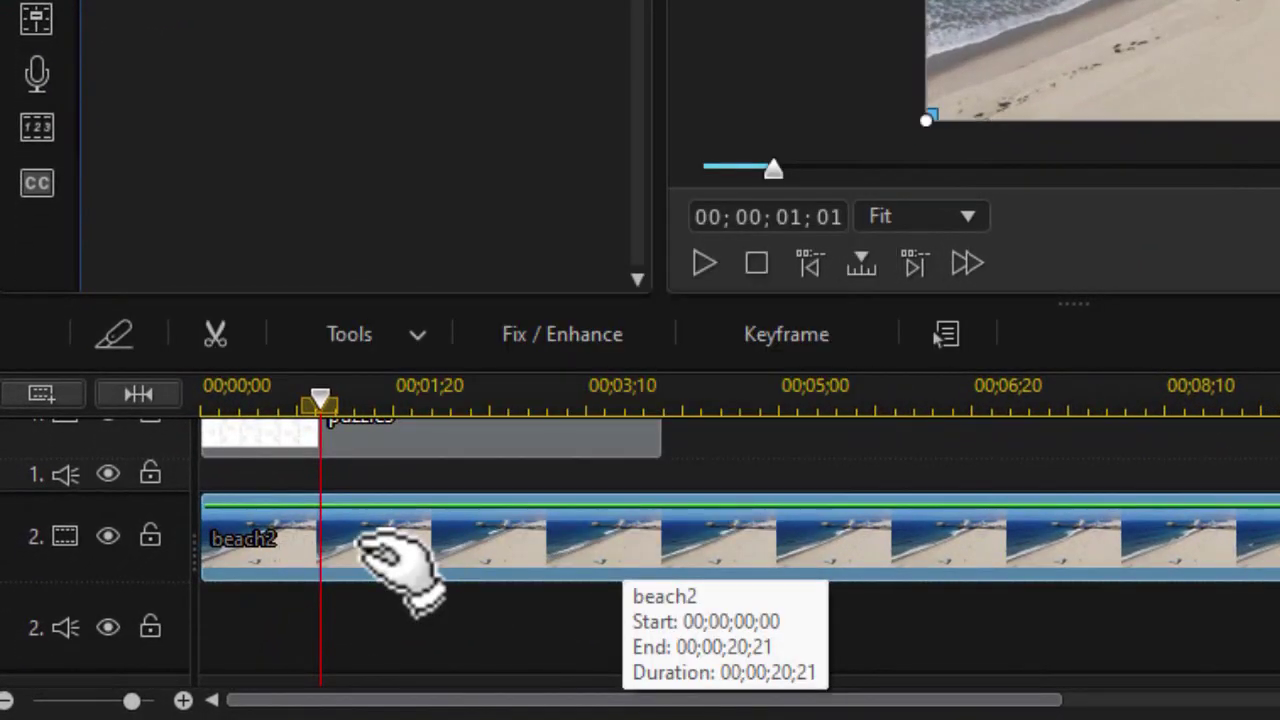
Step: Set beach2's blending mode to Multiply
left_click(418, 338)
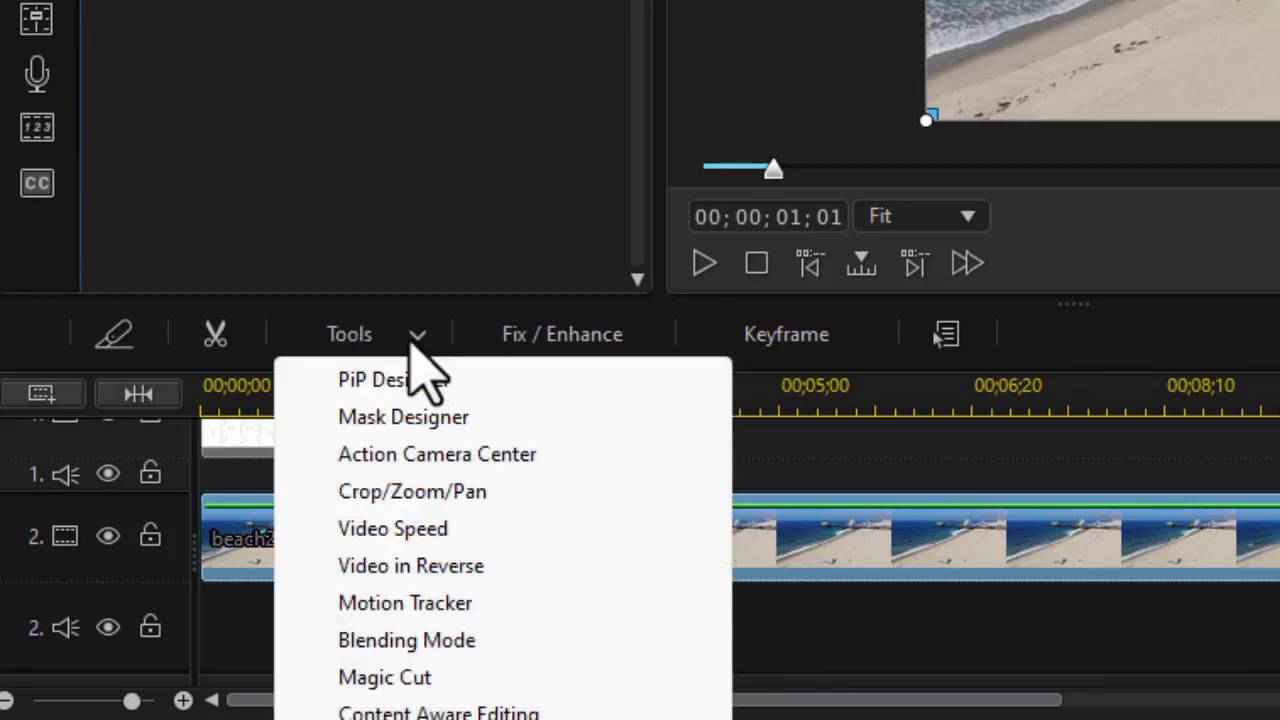
left_click(414, 643)
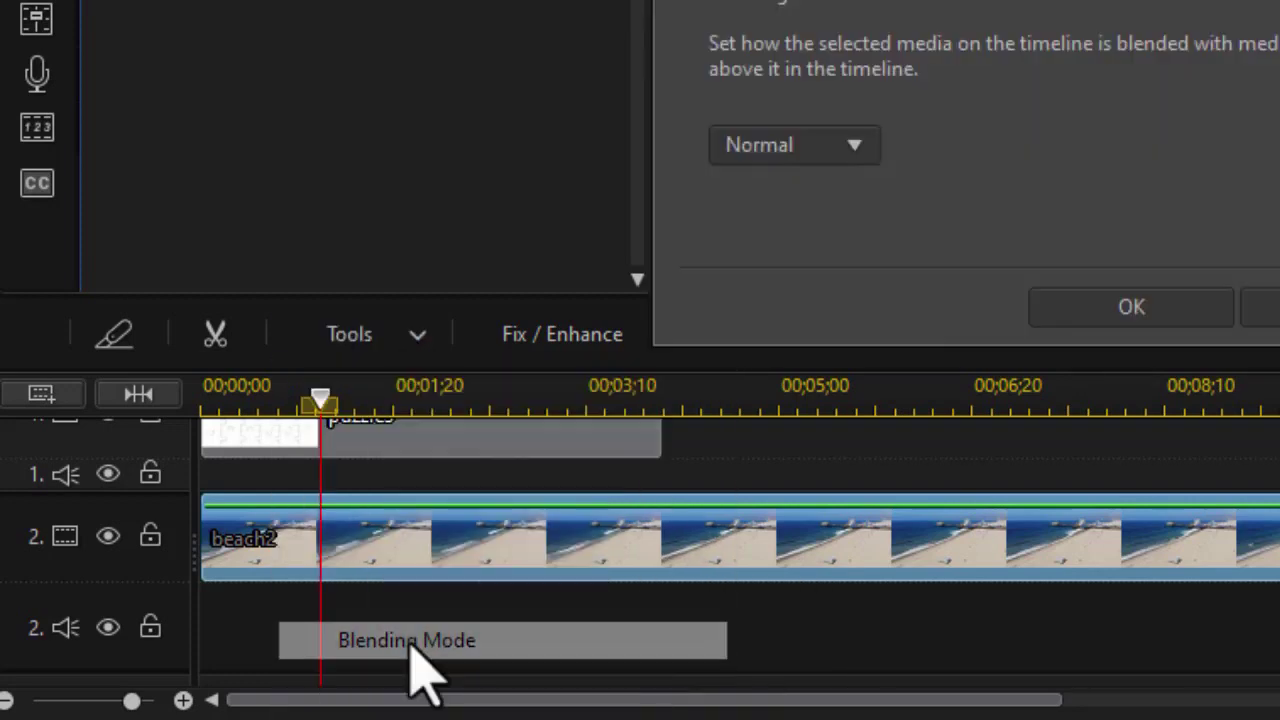
left_click(858, 157)
left_click(798, 250)
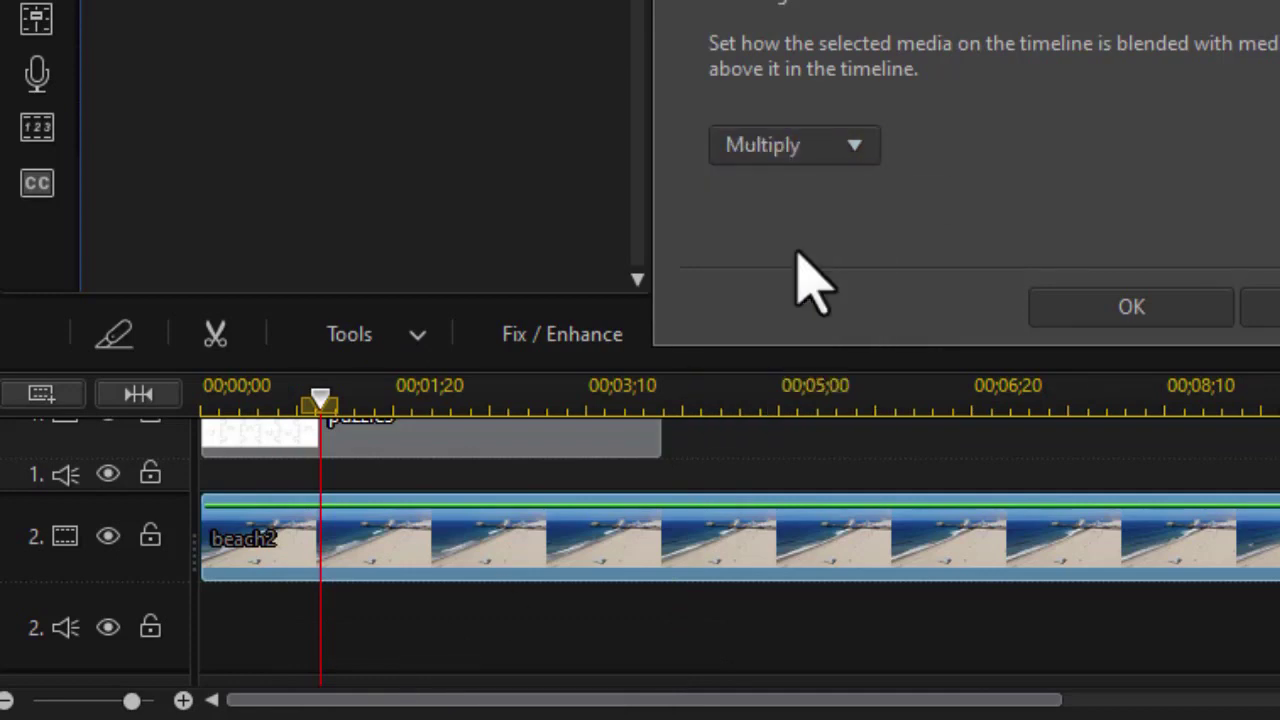
left_click(1131, 308)
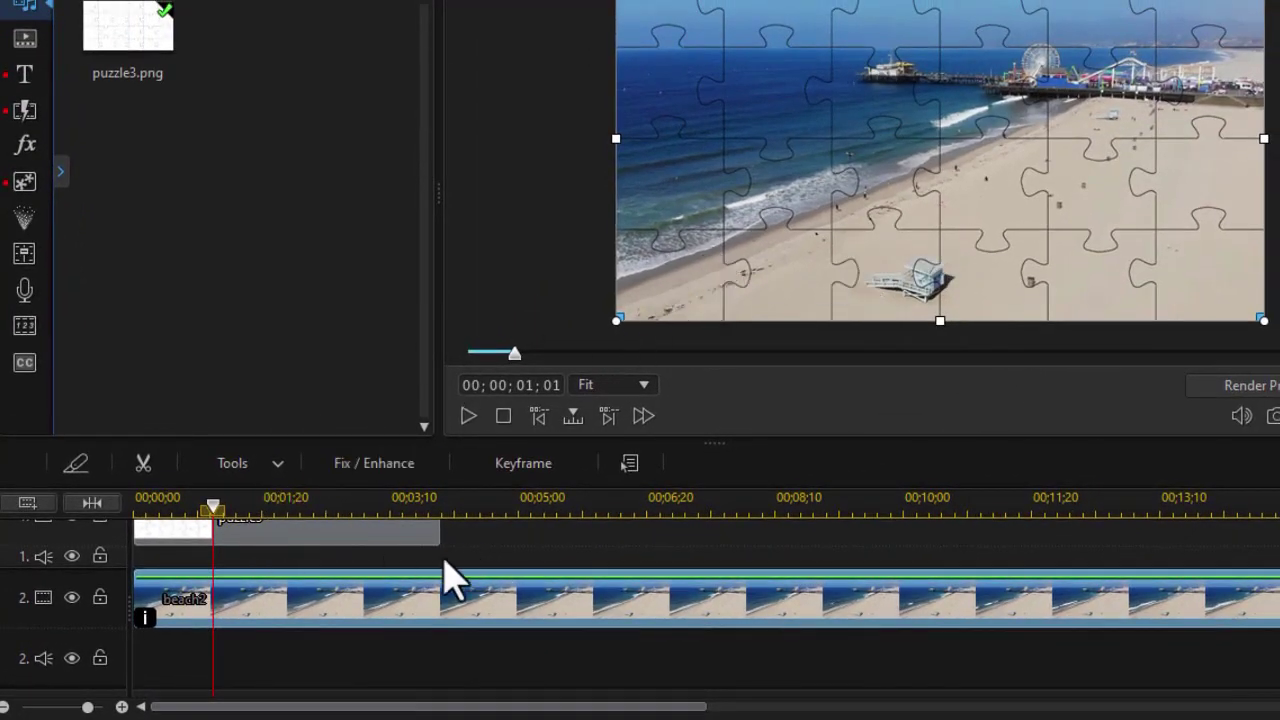
Step: Snapshot the frame at the timeline start with Ctrl+P and save it as beach1.jpg
left_click_drag(213, 512, 63, 528)
left_click(66, 530)
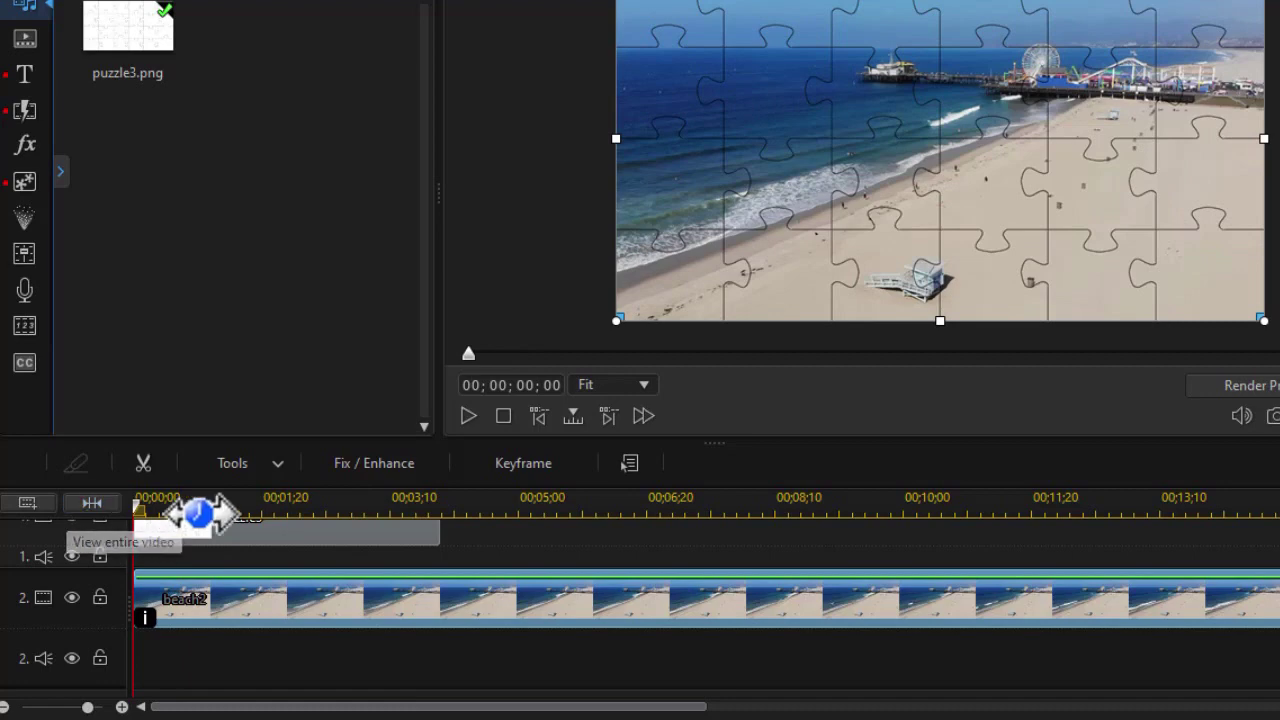
left_click_drag(138, 525, 212, 500)
key("ctrl+p")
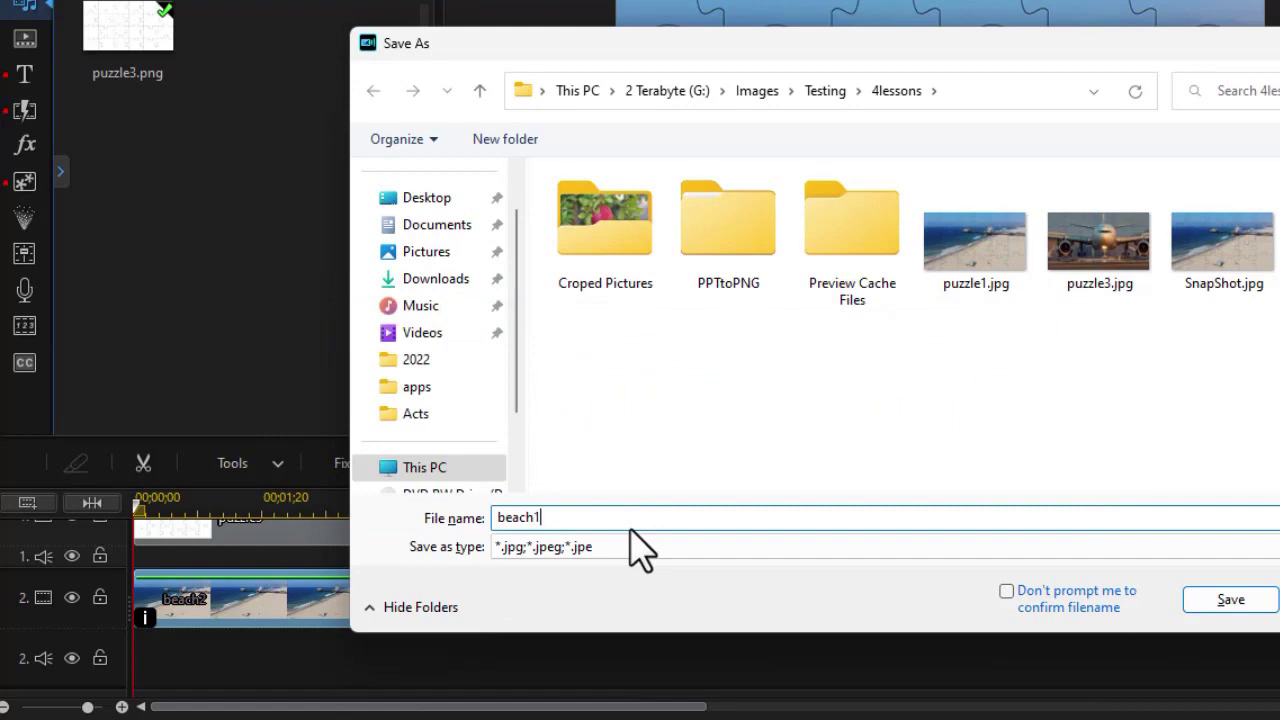
key("Return")
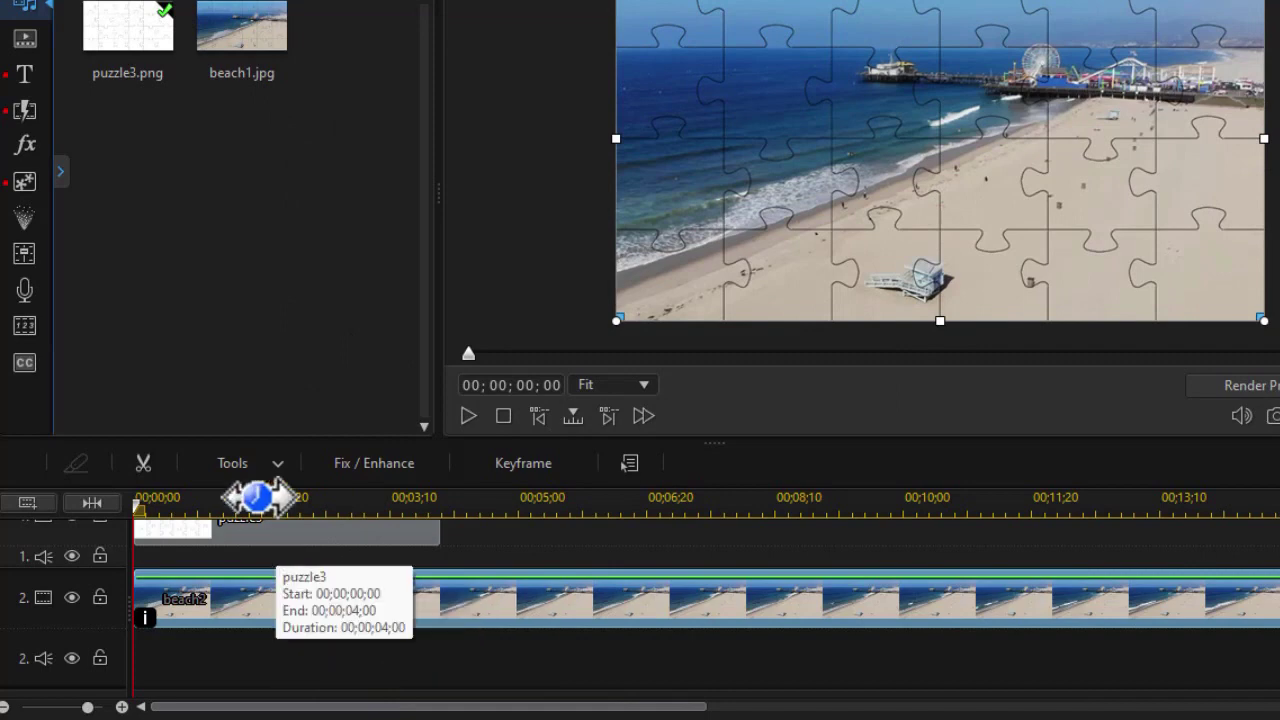
Step: Reset beach2's blending mode to Normal
left_click(280, 466)
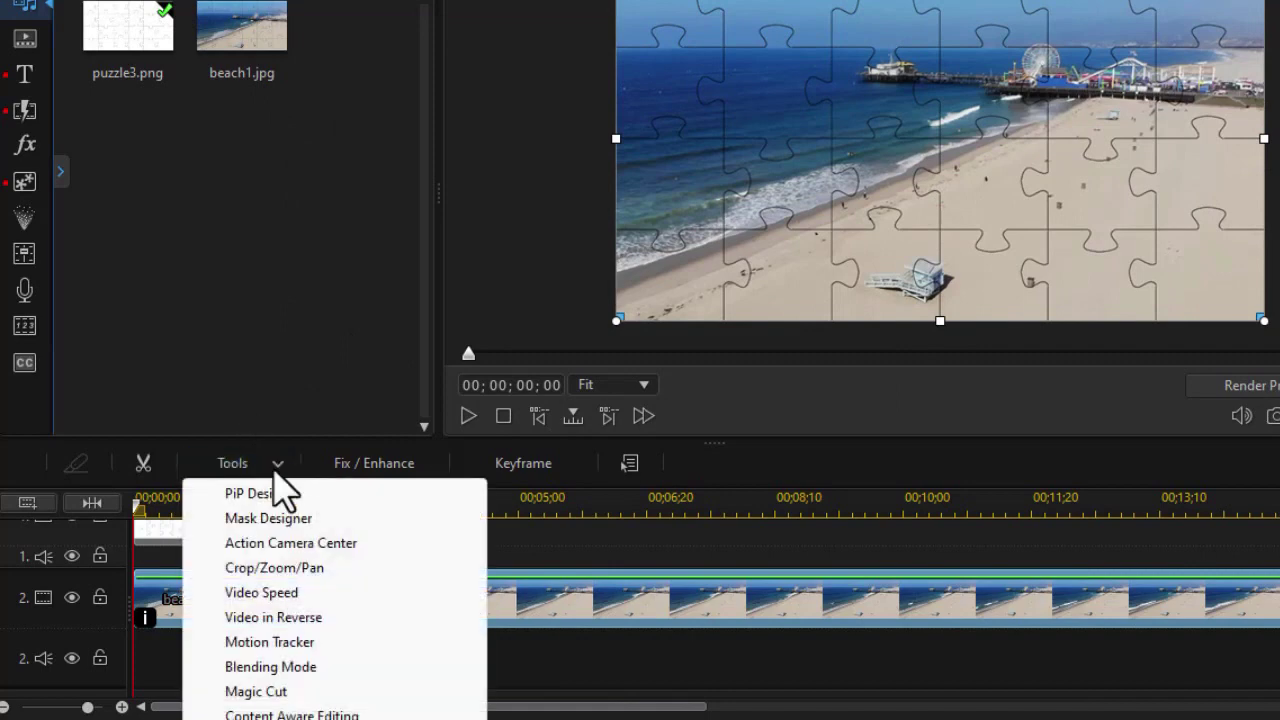
left_click(285, 667)
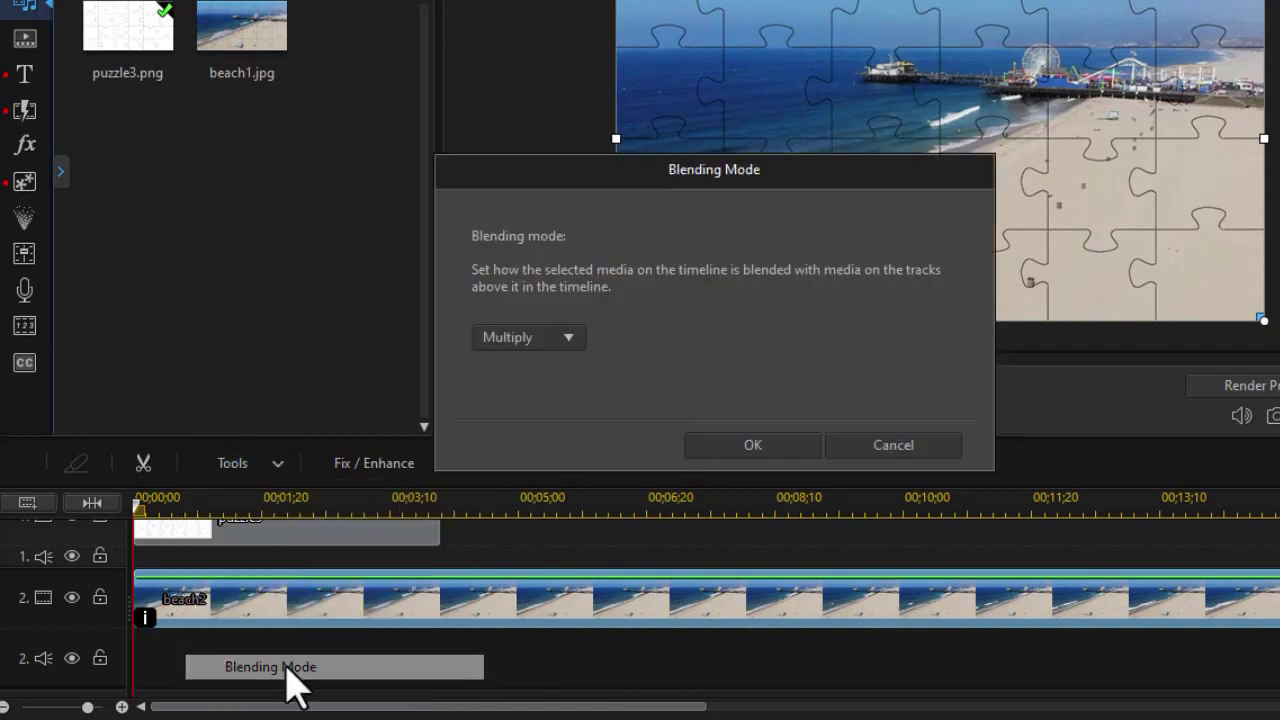
left_click(562, 342)
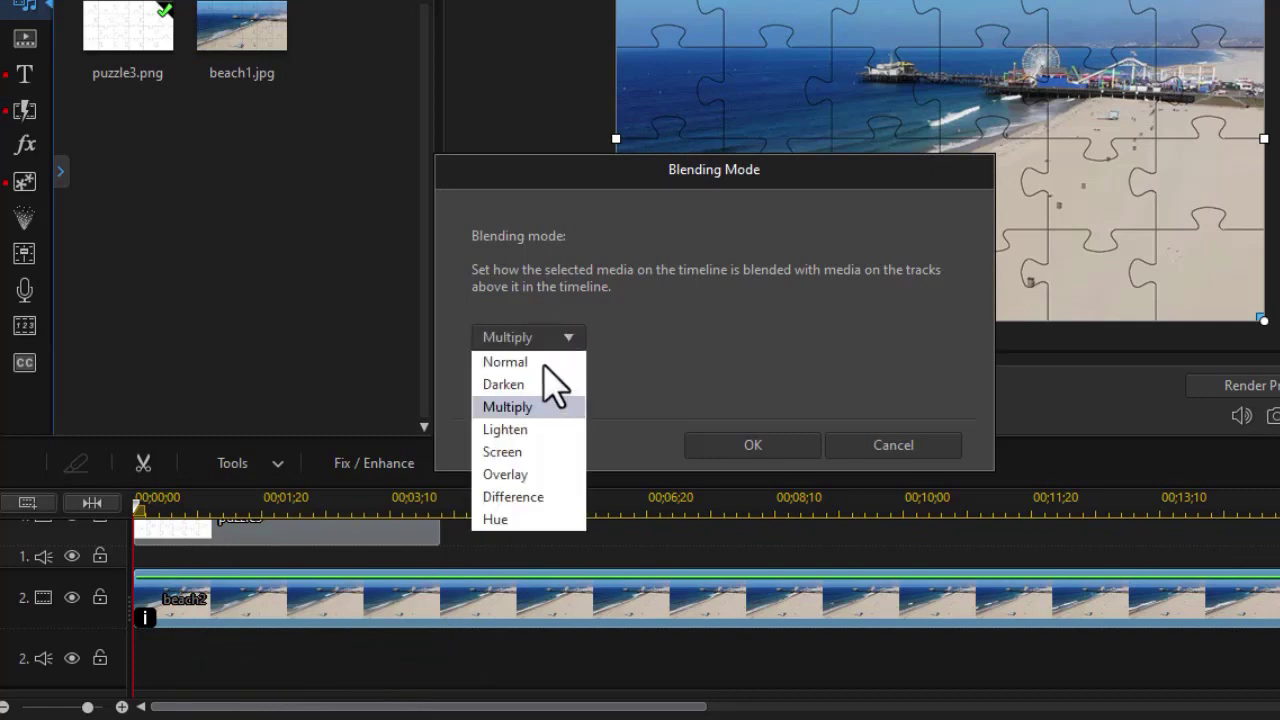
left_click(545, 362)
left_click(752, 447)
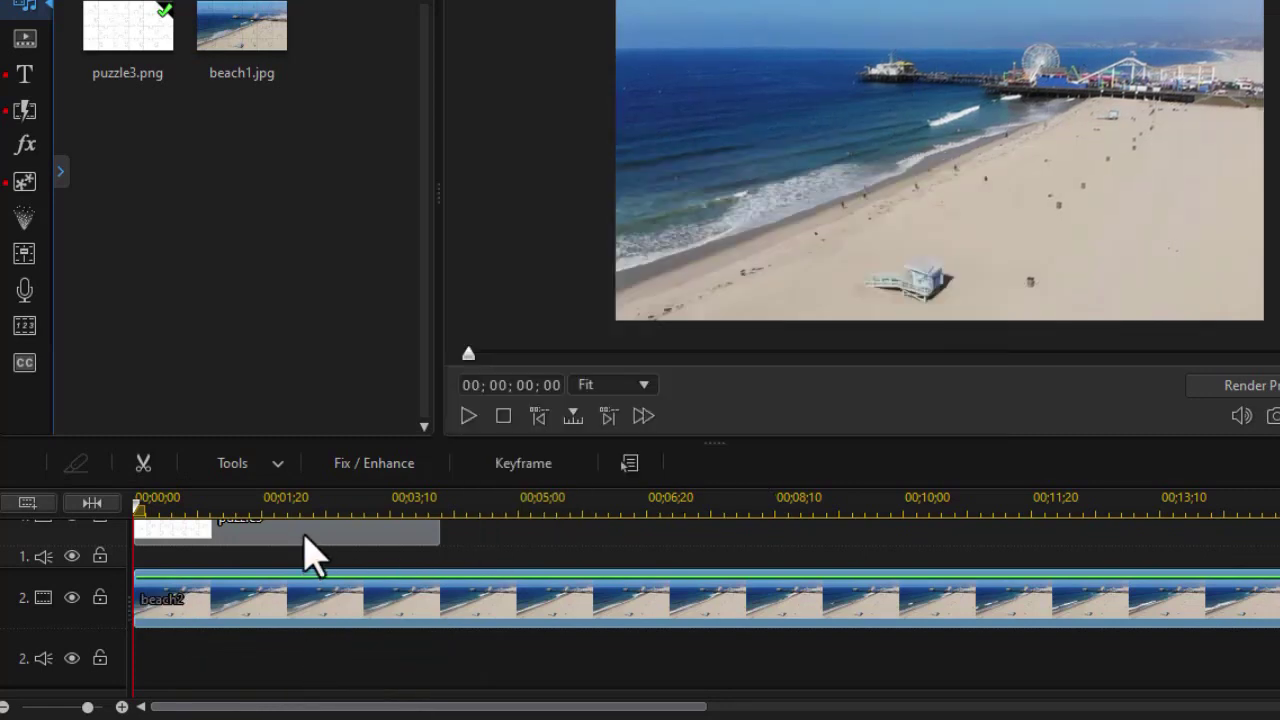
Step: Delete puzzle3, start track 1 with beach1.jpg, and follow it with beach2 from 00;00;04;00
left_click(308, 541)
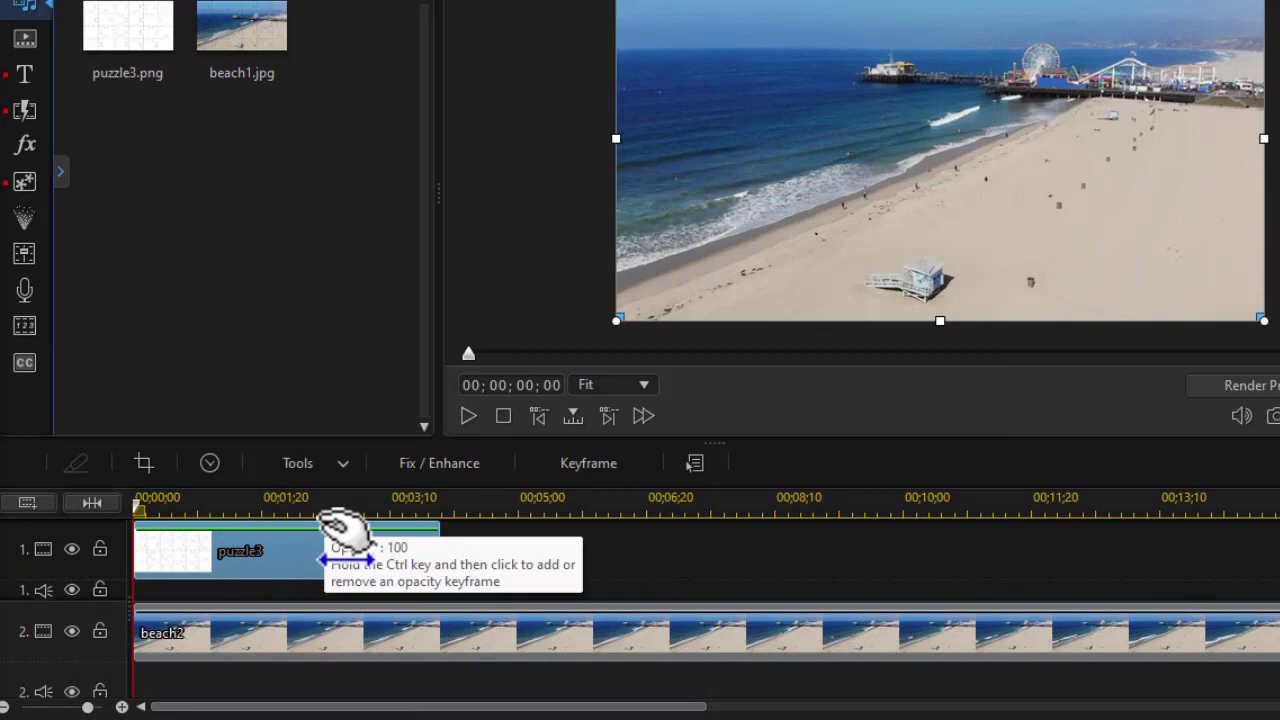
key("Delete")
left_click(297, 636)
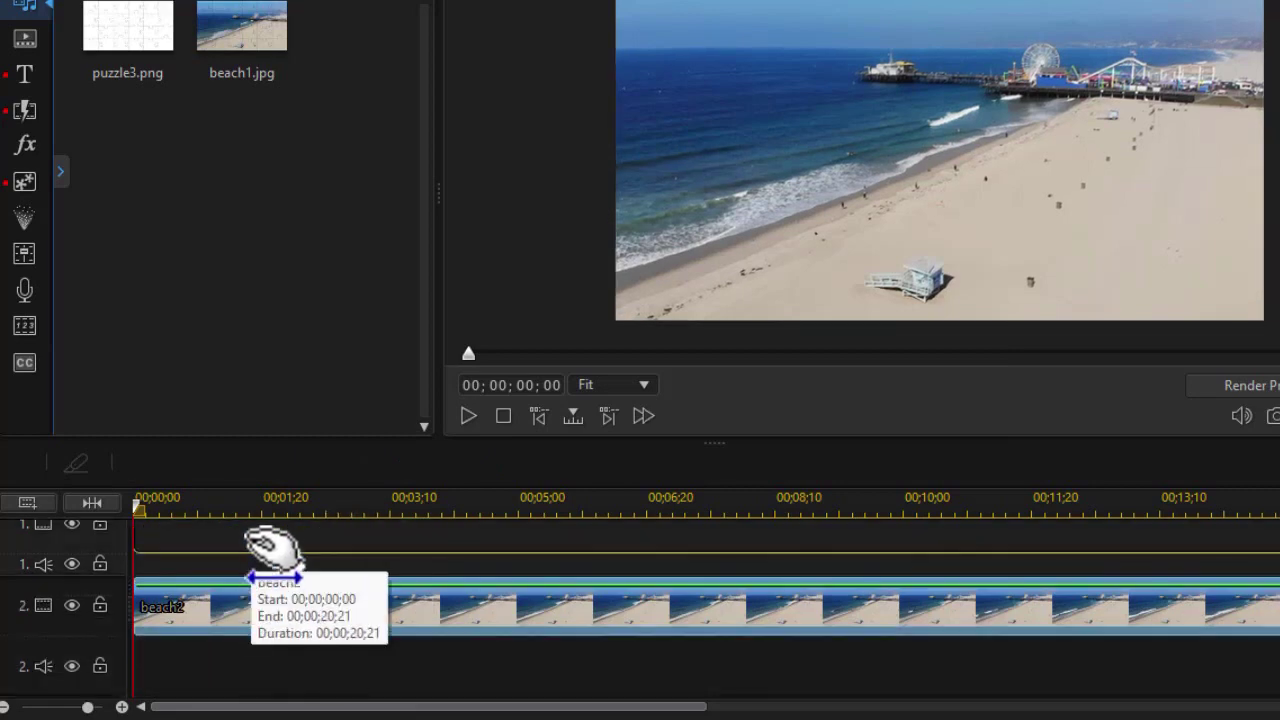
left_click_drag(273, 548, 662, 588)
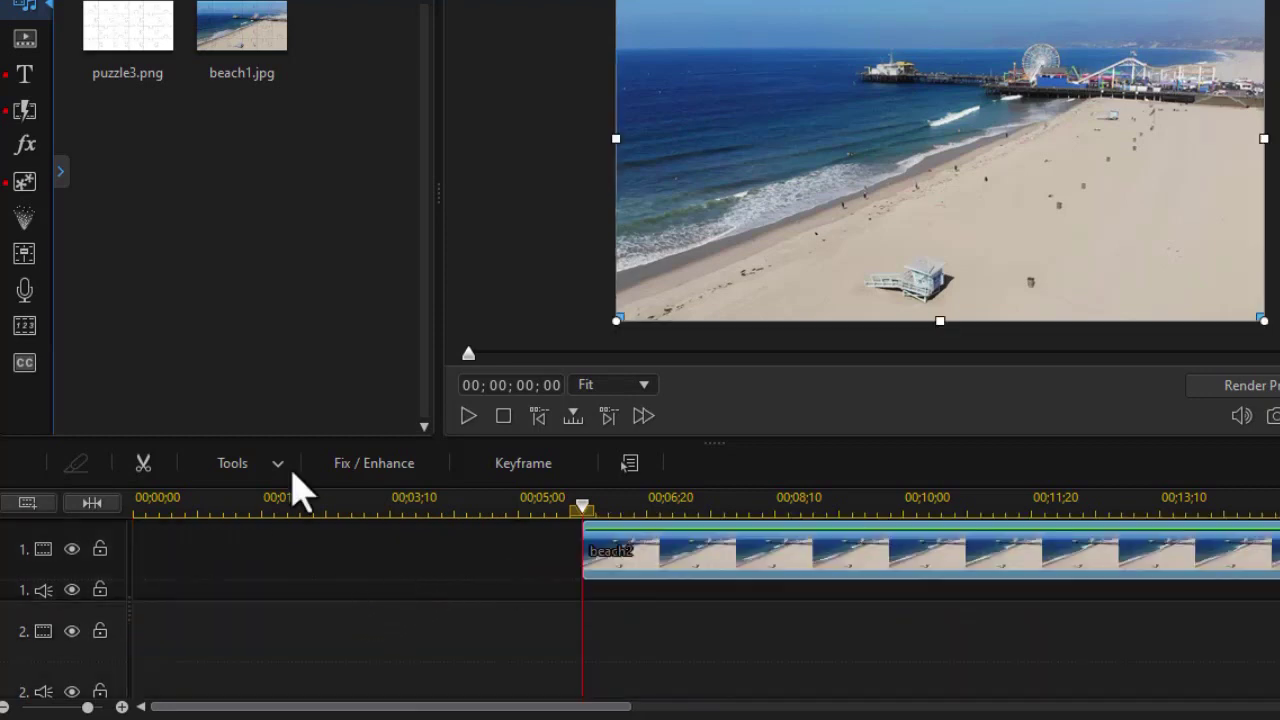
left_click_drag(229, 63, 86, 550)
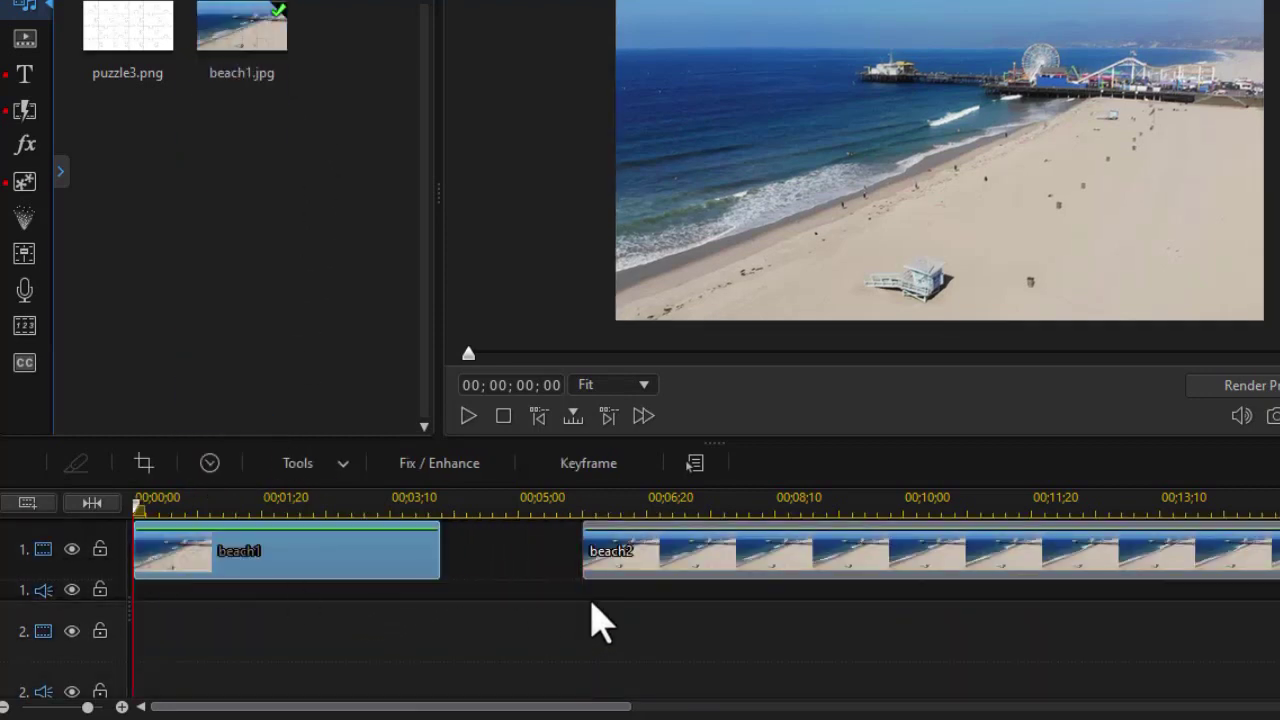
left_click_drag(590, 560, 543, 571)
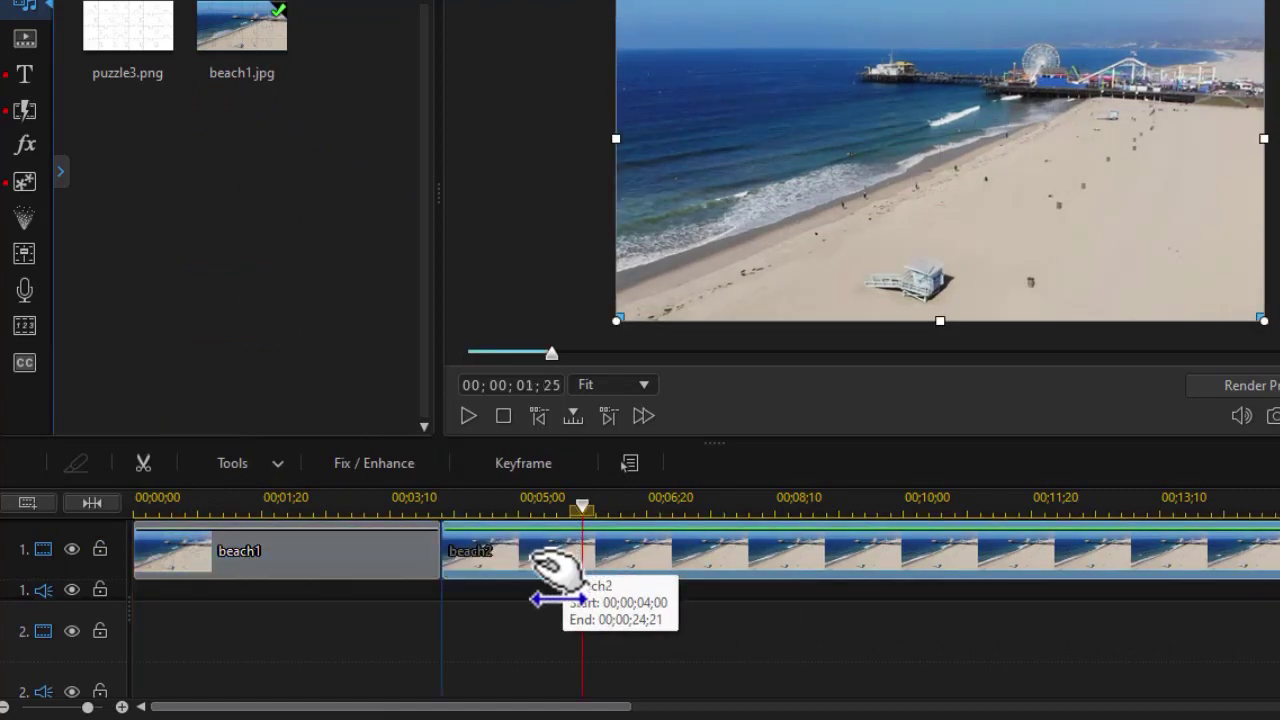
left_click(278, 498)
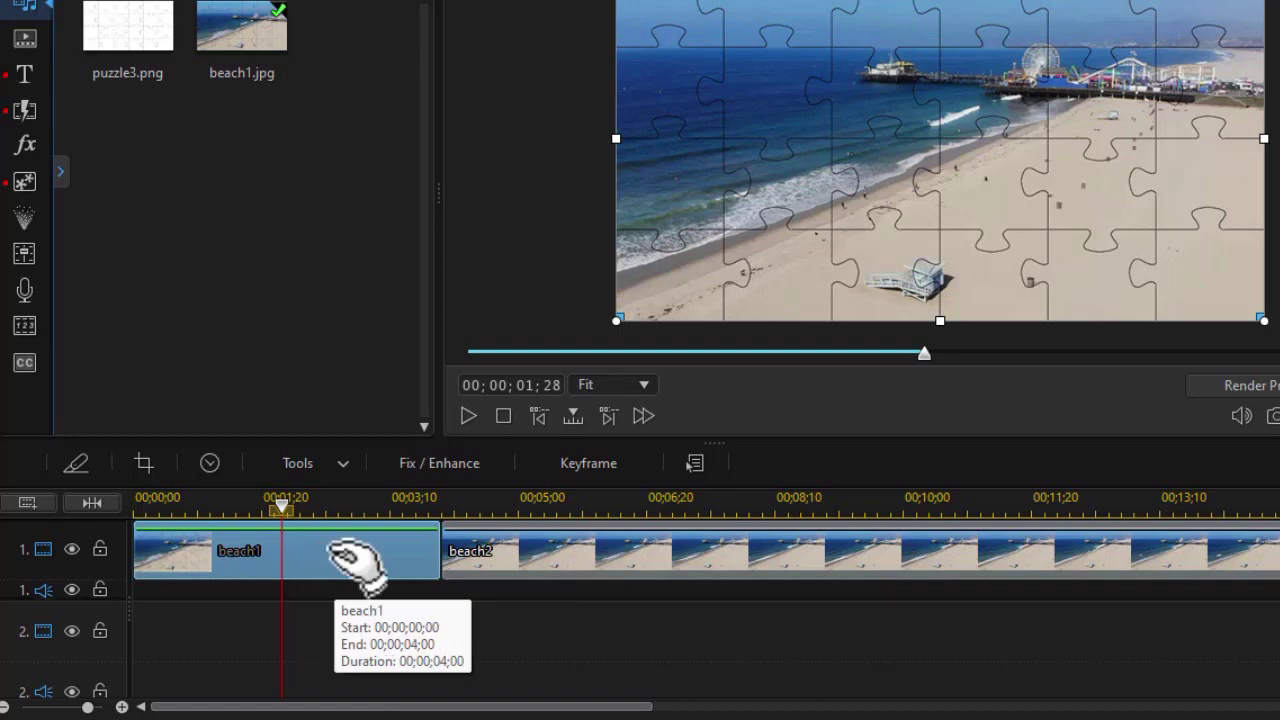
Step: Launch Mask Designer from the Tools menu on the beach1 clip
left_click(342, 466)
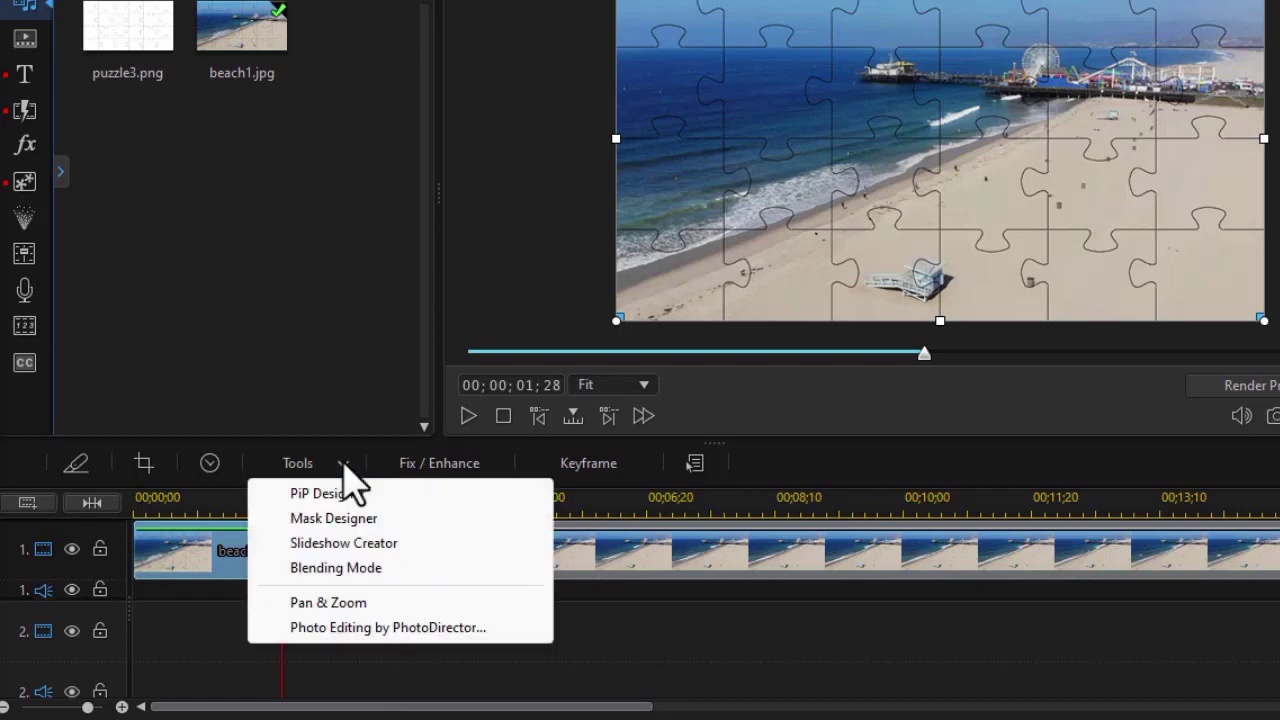
left_click(347, 521)
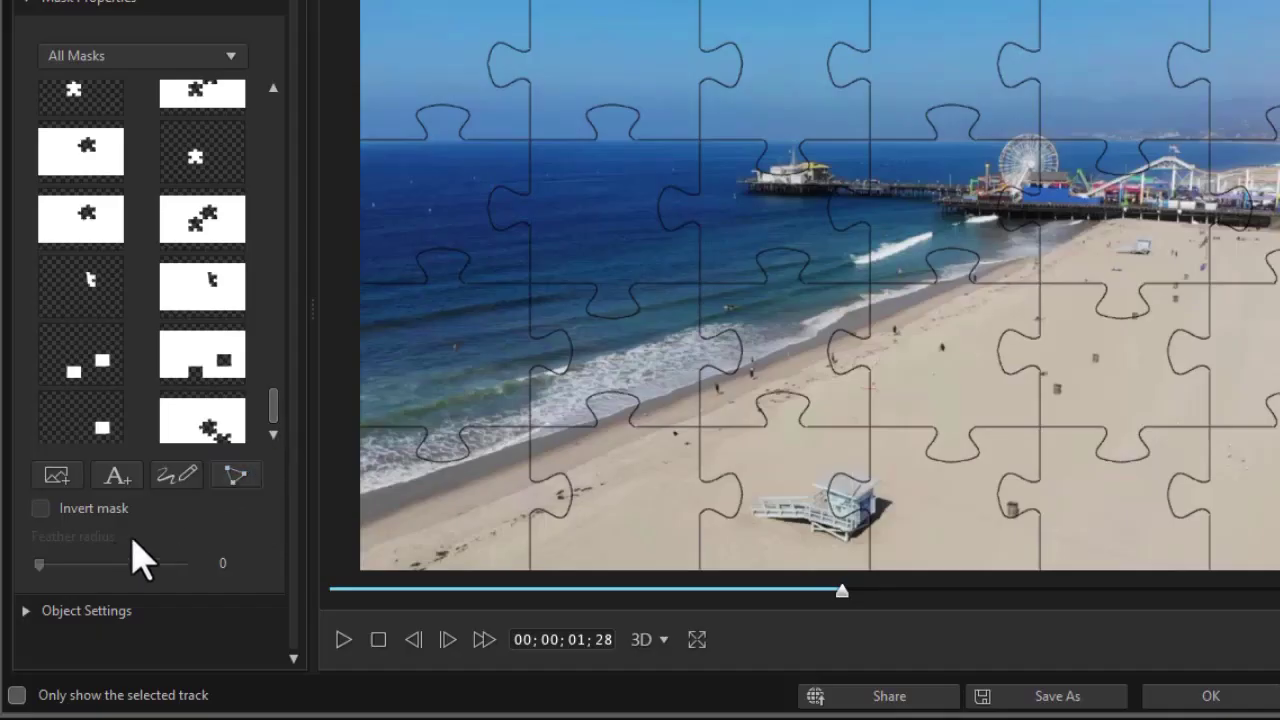
Step: Draw a custom polygon mask point by point around the right-side jigsaw piece outline
left_click(240, 480)
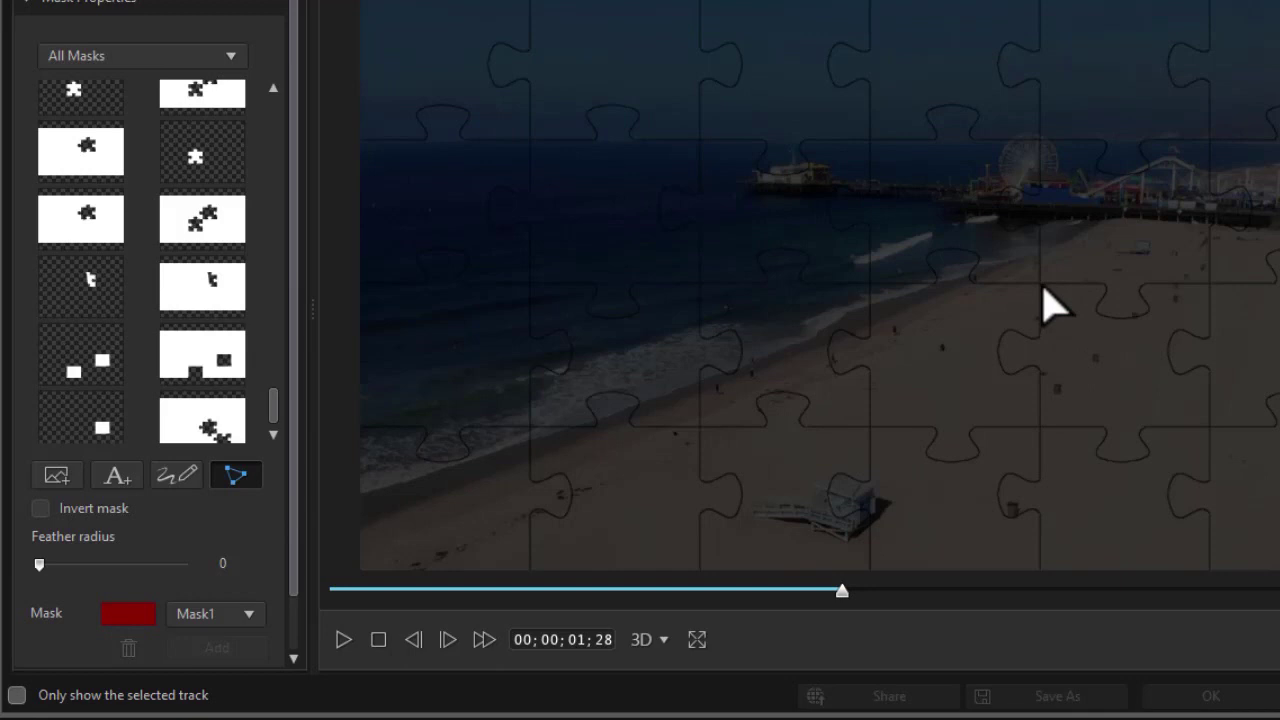
left_click(1039, 283)
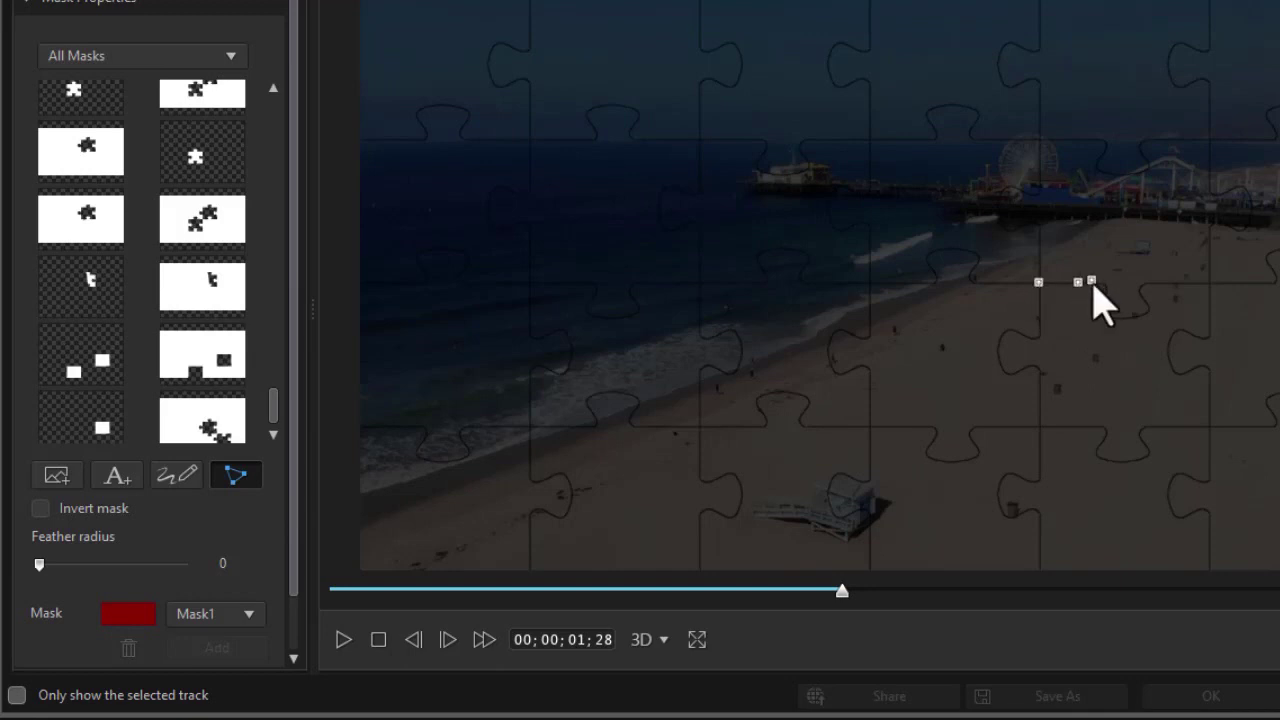
left_click(1103, 283)
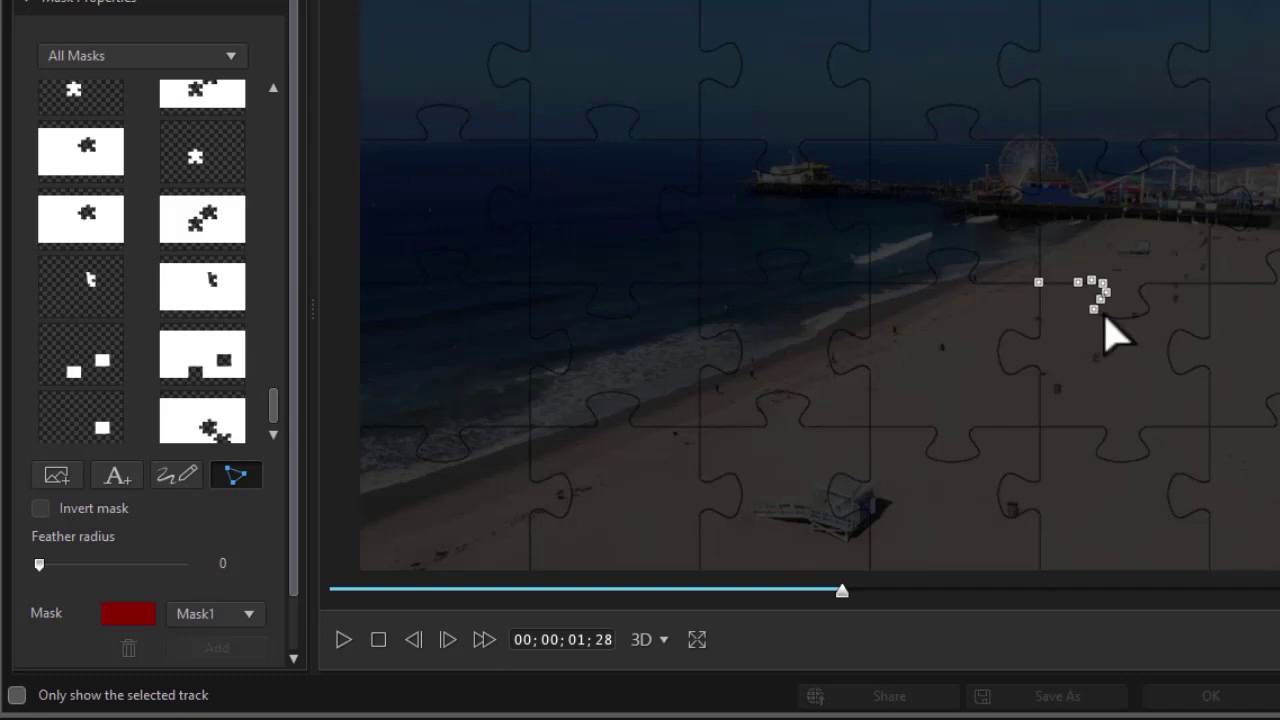
left_click(1111, 317)
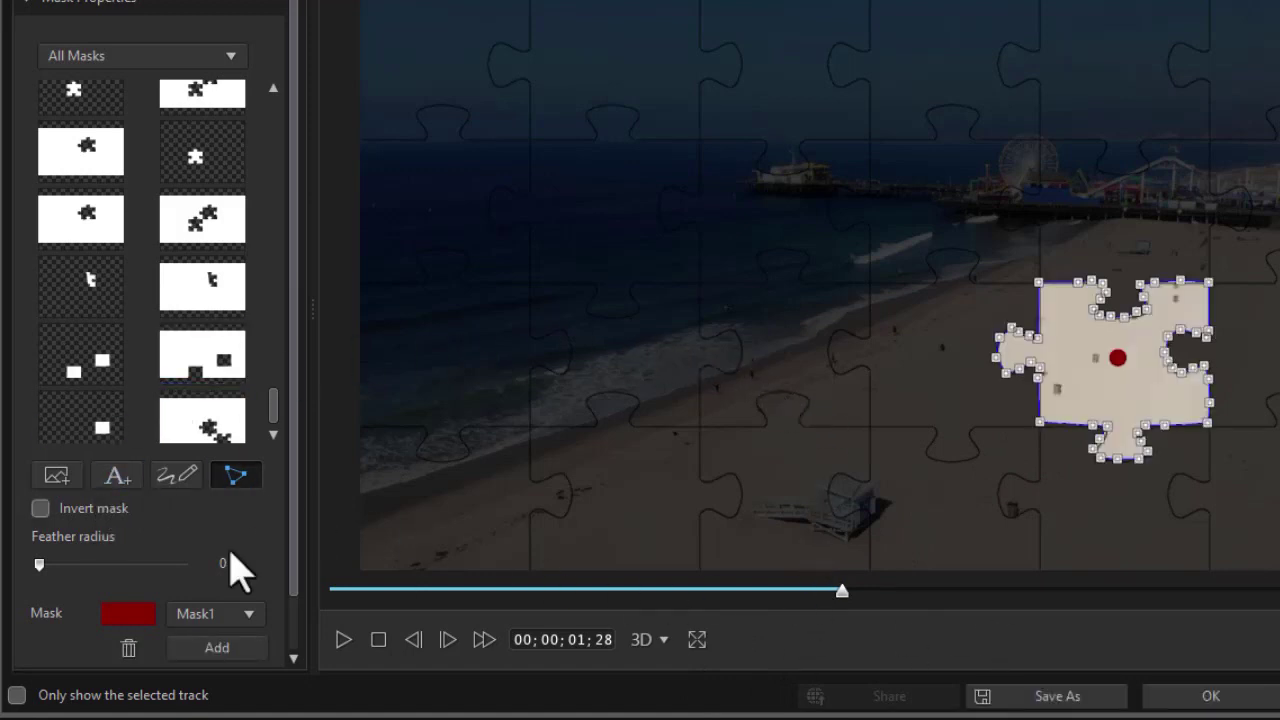
Step: Check Invert mask, return to 00;00;00;00, and apply the mask with OK
left_click(40, 509)
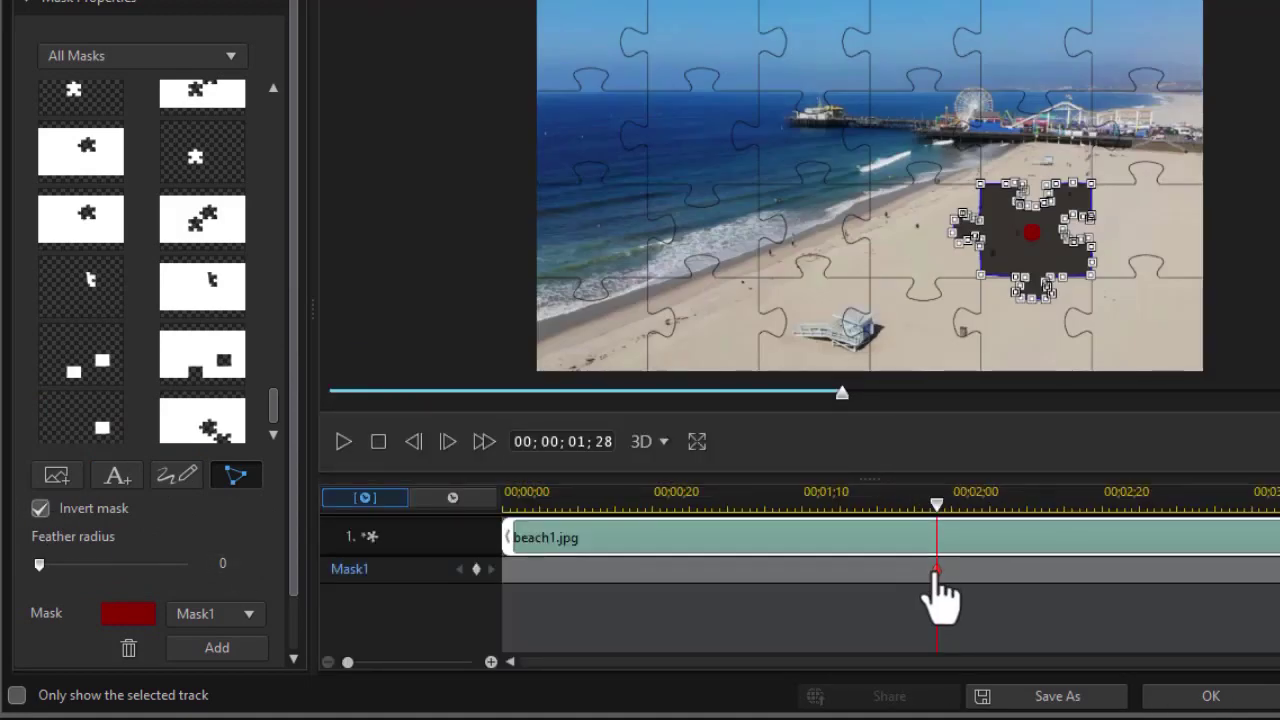
left_click_drag(936, 575, 393, 572)
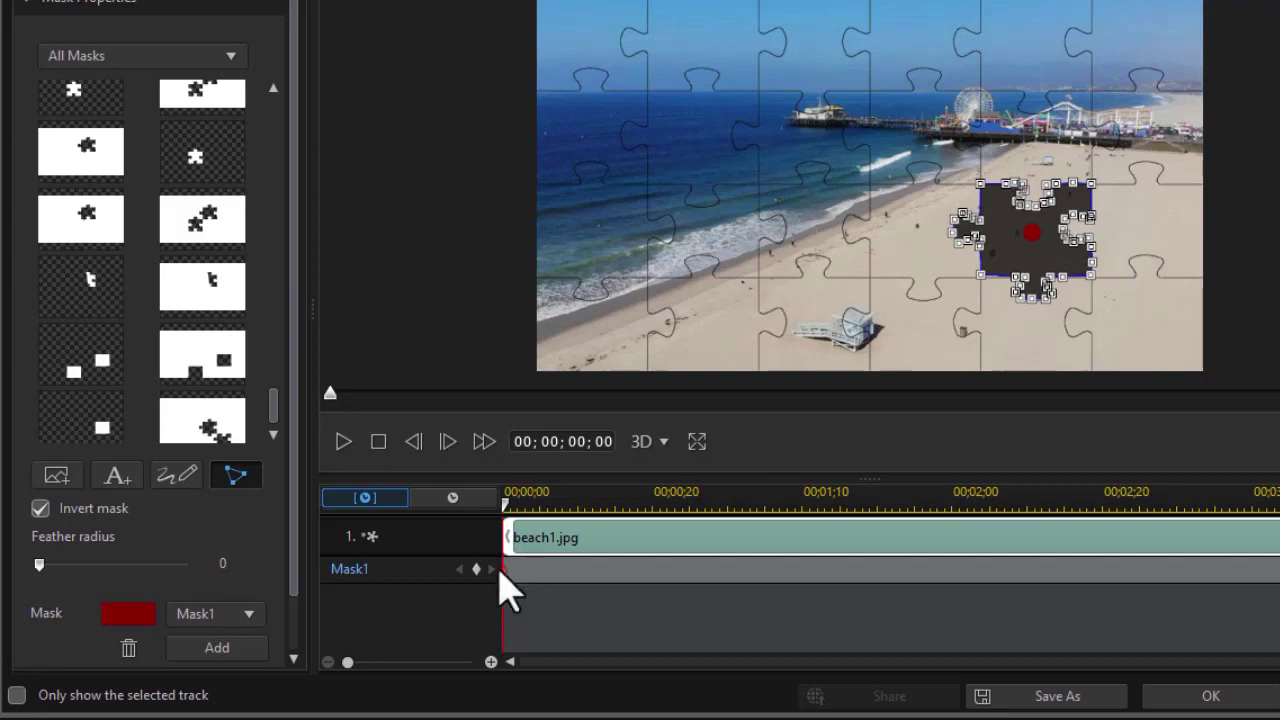
left_click(1240, 700)
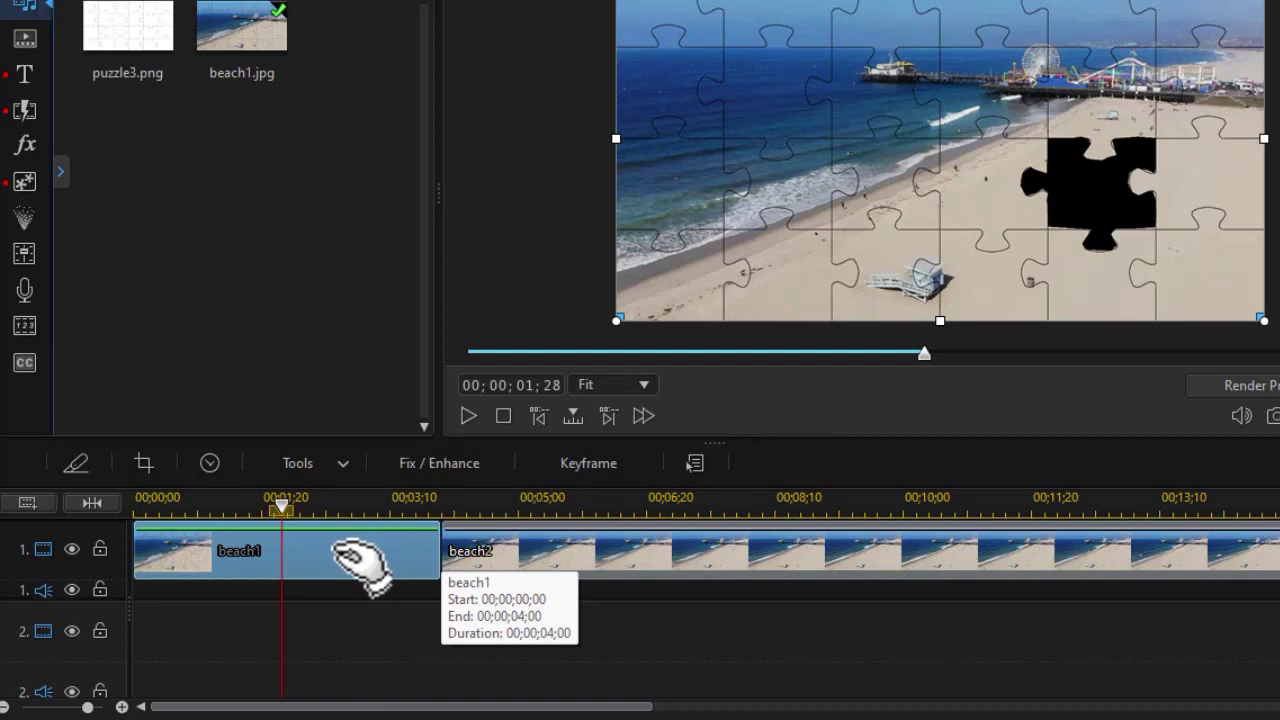
Step: Reopen Mask Designer on beach1, add Mask2, and zoom in on the picture
left_click(327, 477)
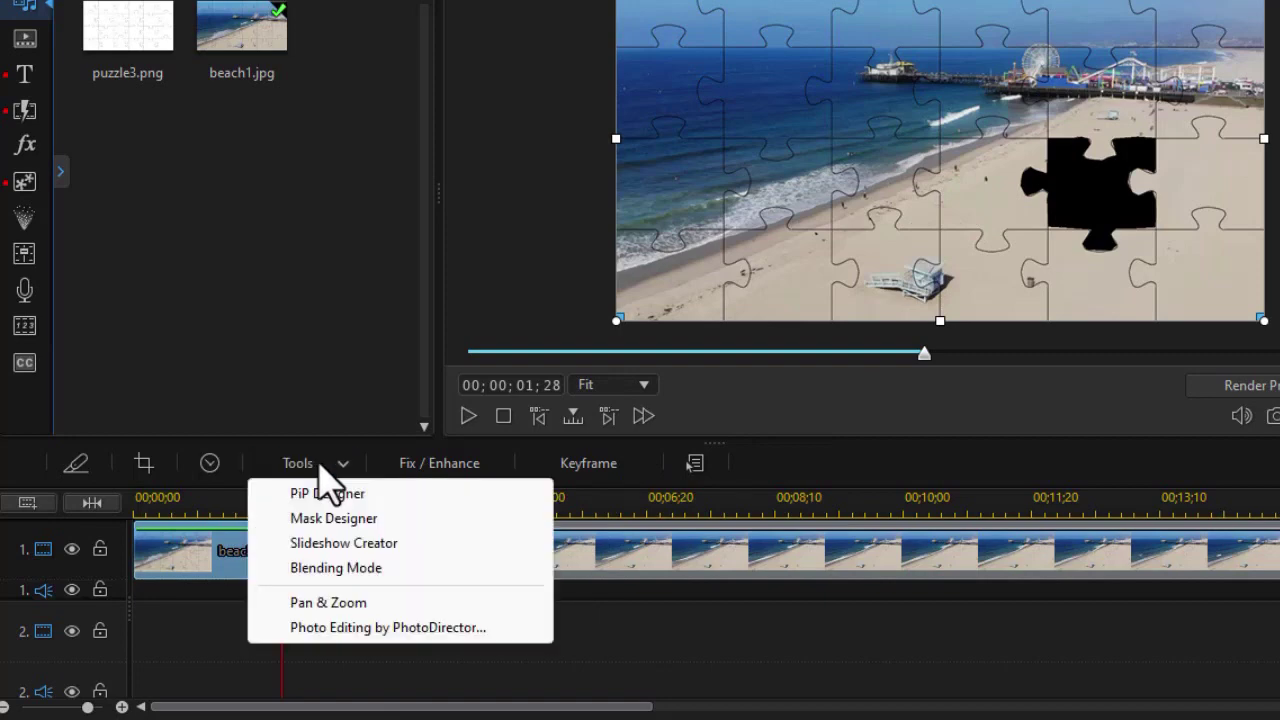
left_click(322, 518)
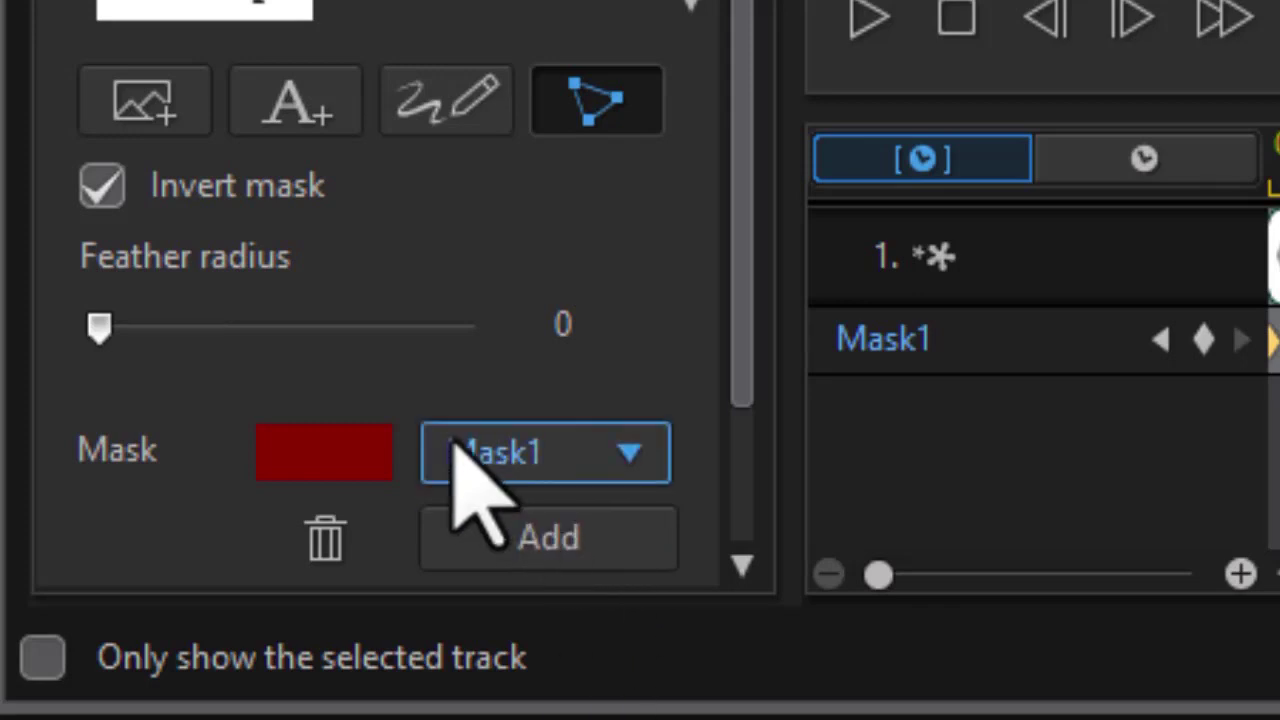
left_click(631, 534)
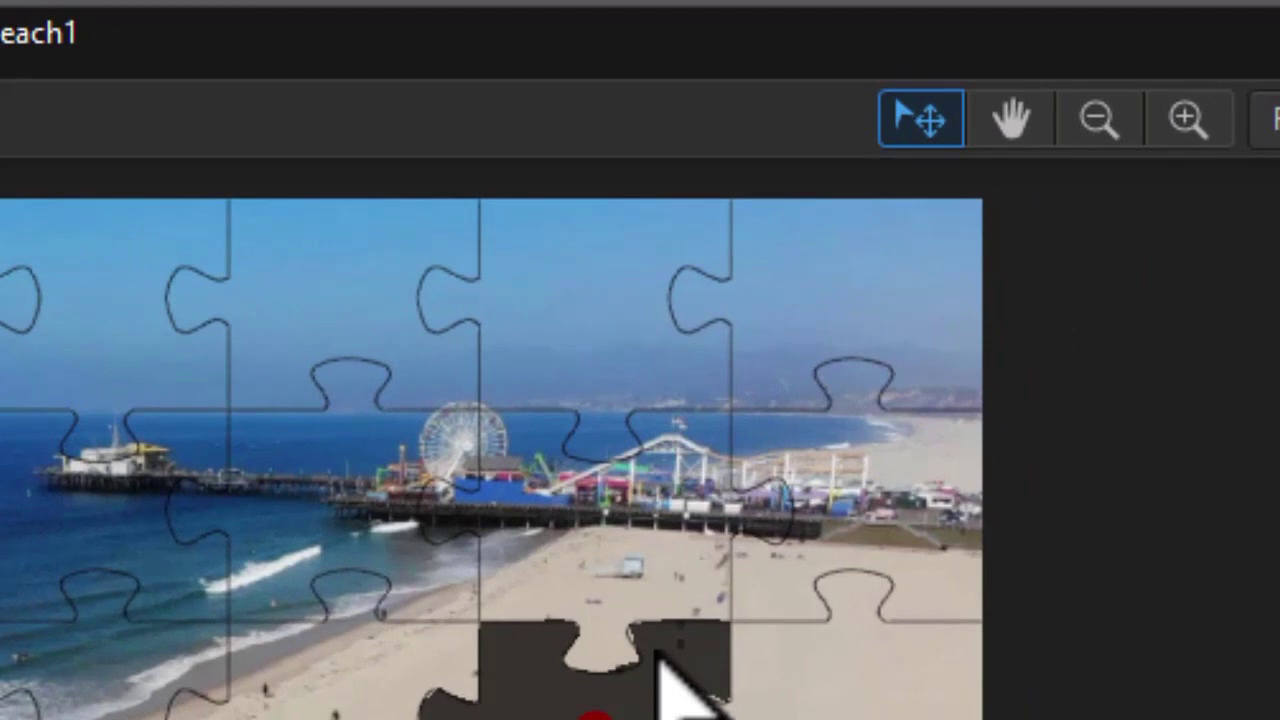
left_click(1180, 124)
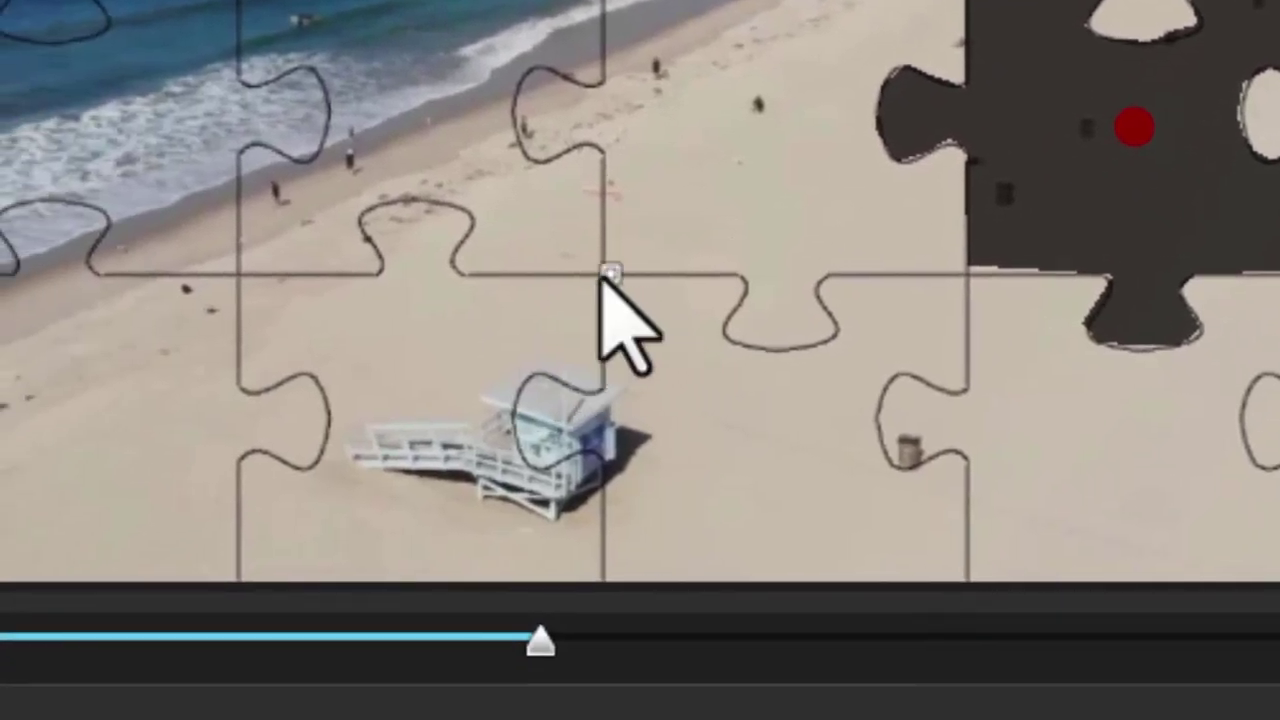
Step: Trace polygon points around the puzzle piece beside the lifeguard tower, down its tab
left_click(651, 273)
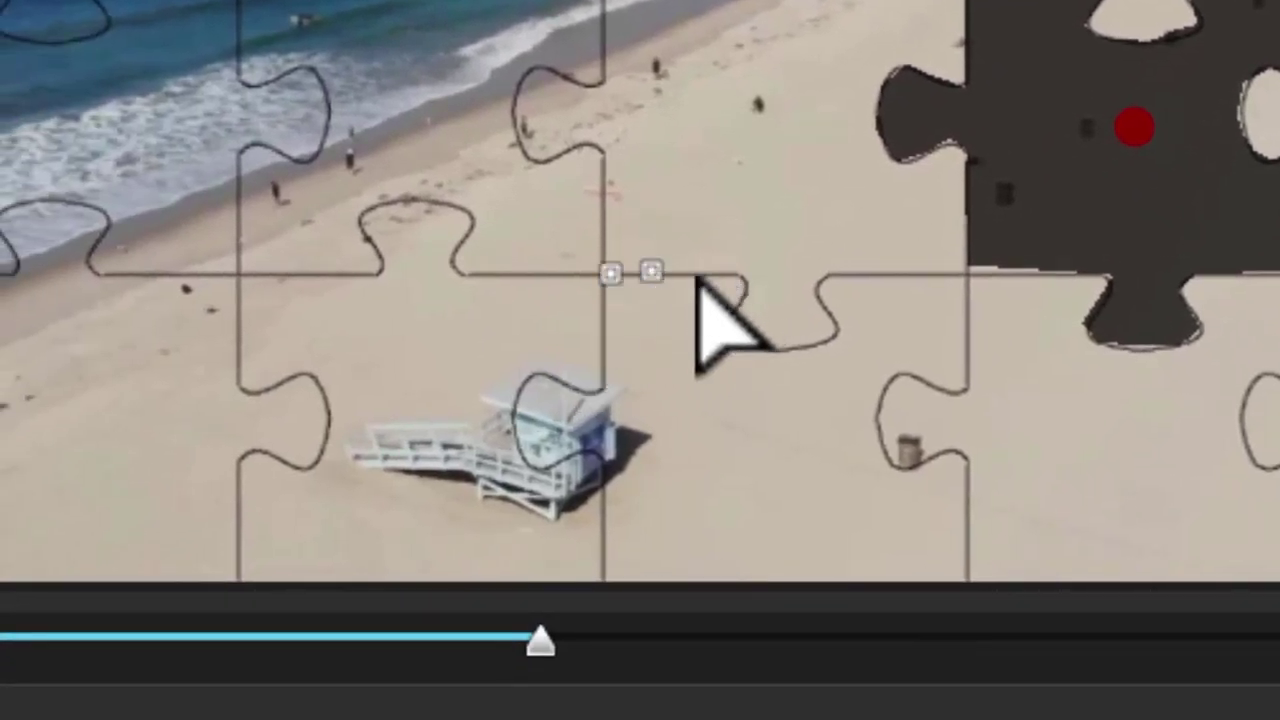
left_click(694, 274)
left_click(730, 268)
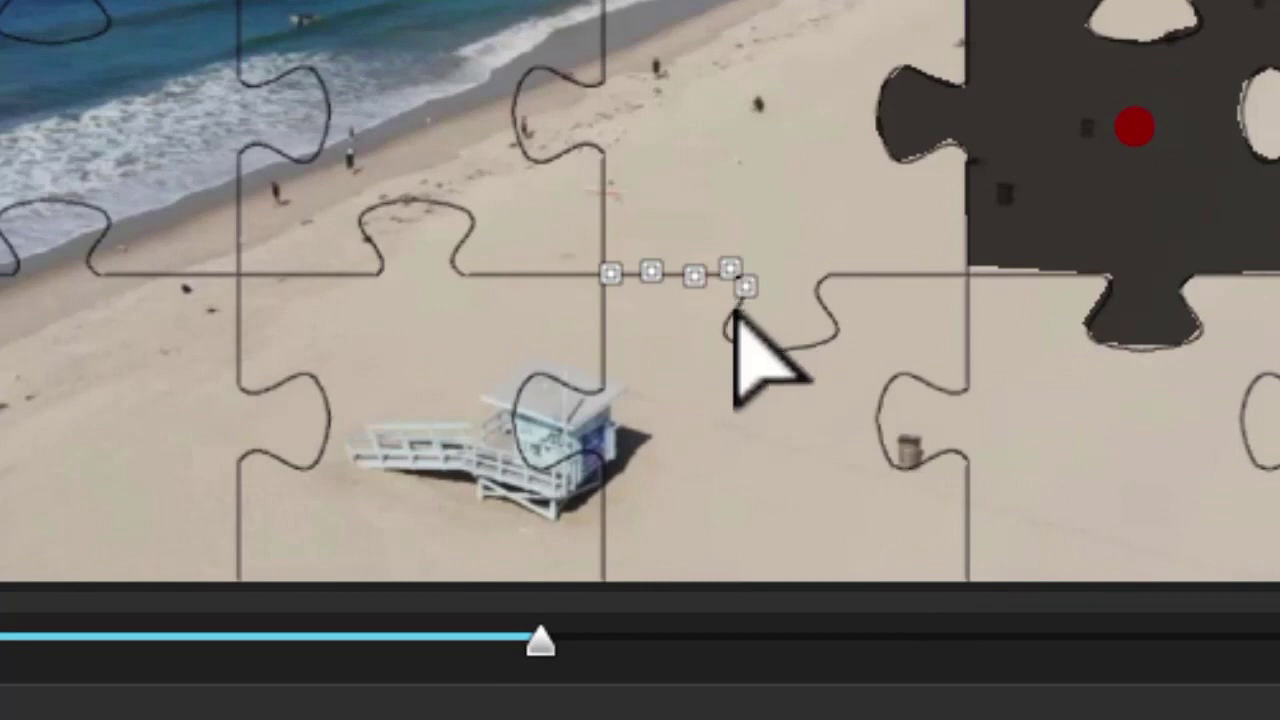
left_click(732, 309)
left_click(731, 326)
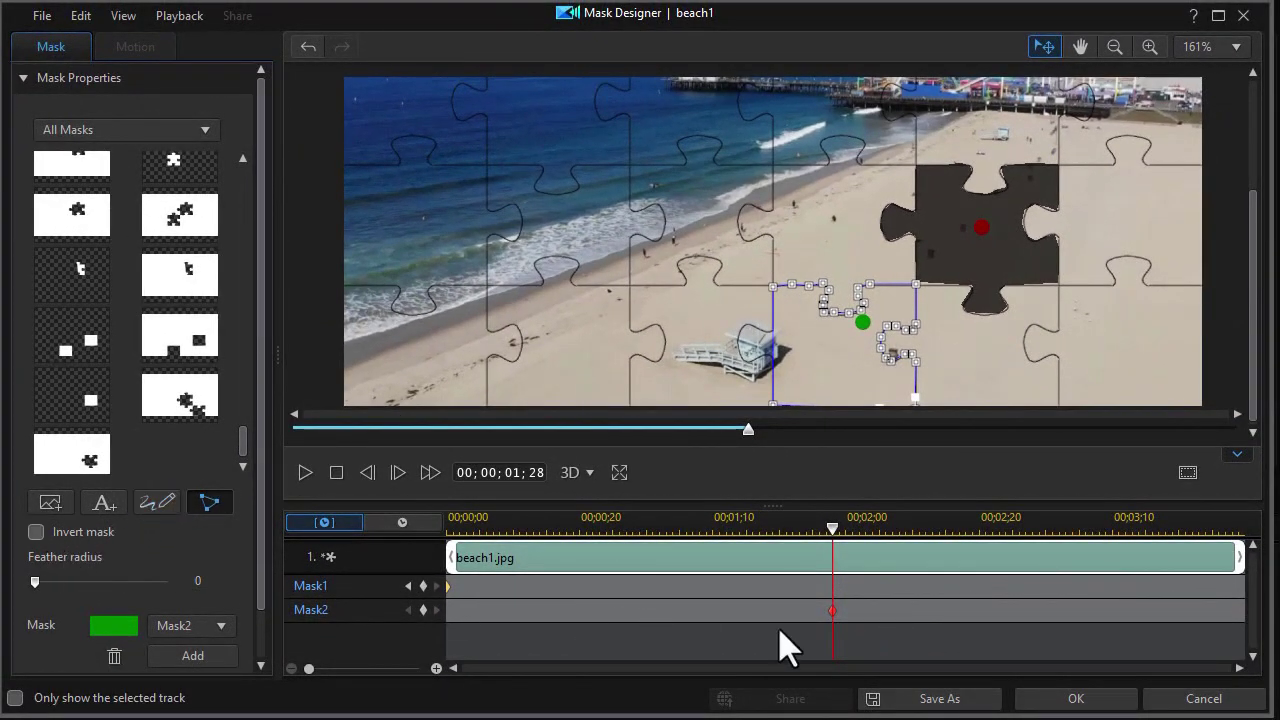
Step: Invert Mask2 and apply both masks with OK
left_click_drag(833, 612, 420, 626)
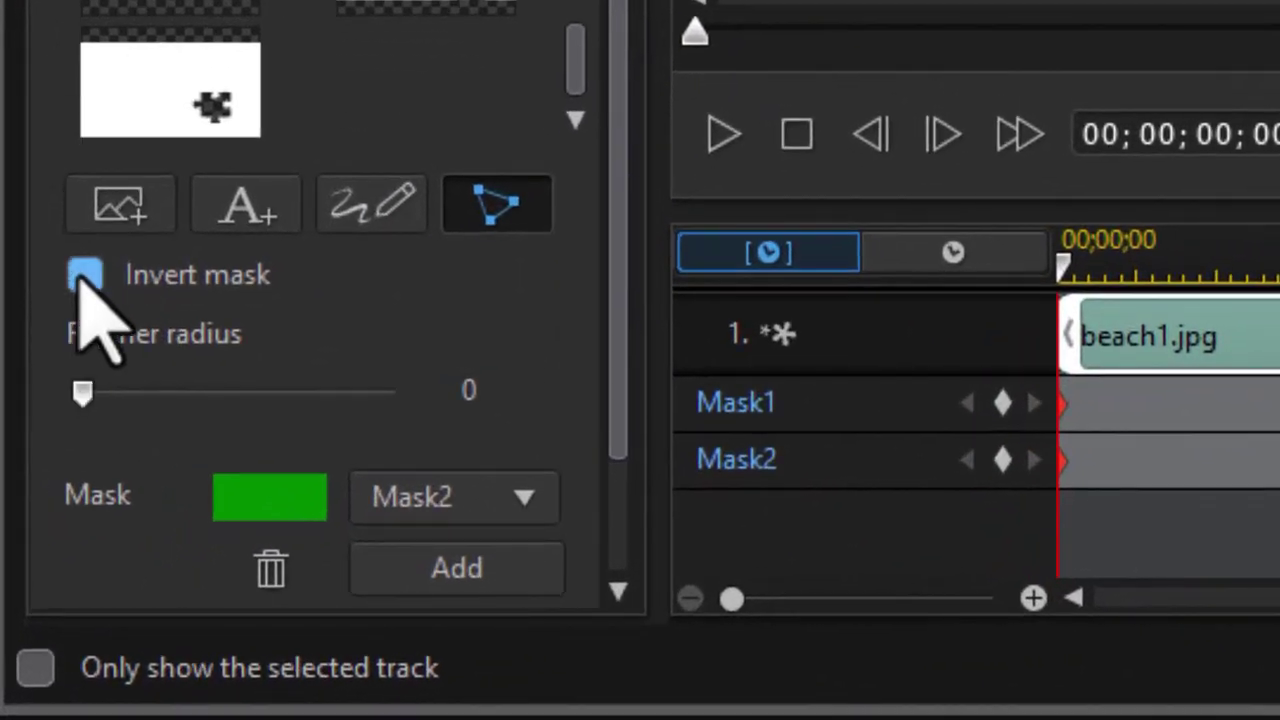
left_click(84, 276)
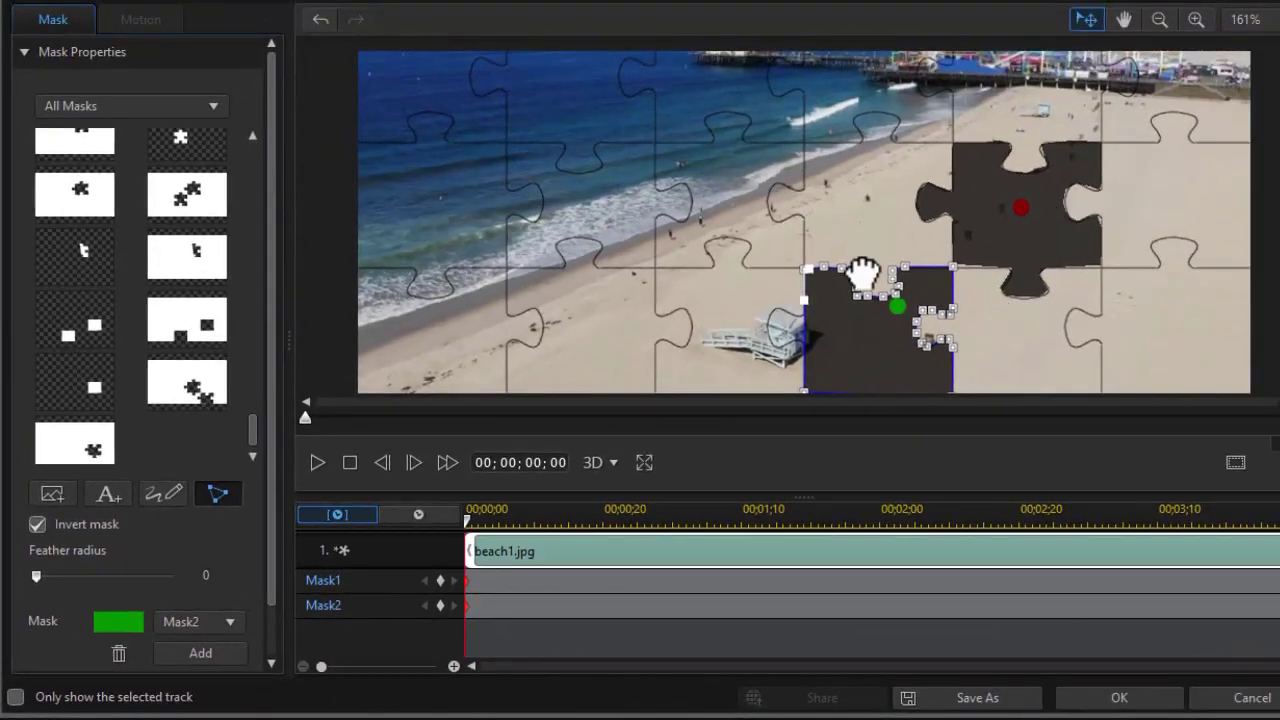
left_click(1133, 700)
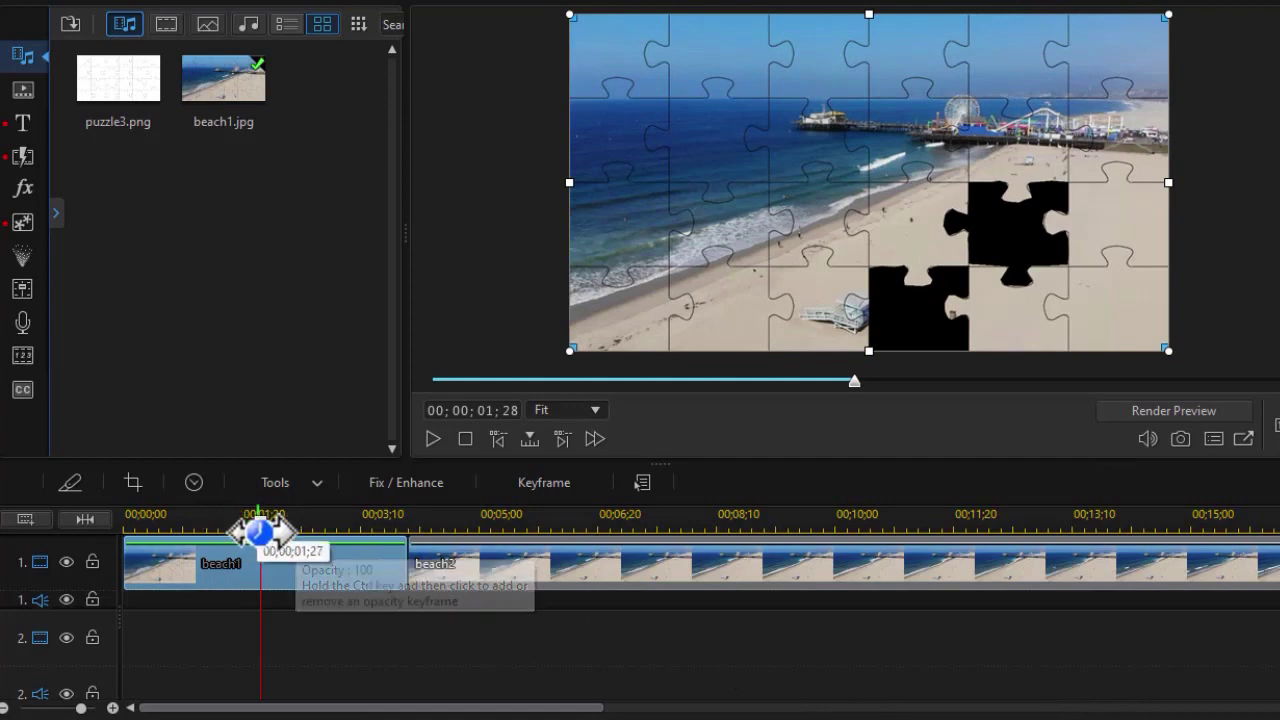
Step: Play the masked beach1 from the project start, then pause to review the two holes
left_click_drag(262, 521, 80, 549)
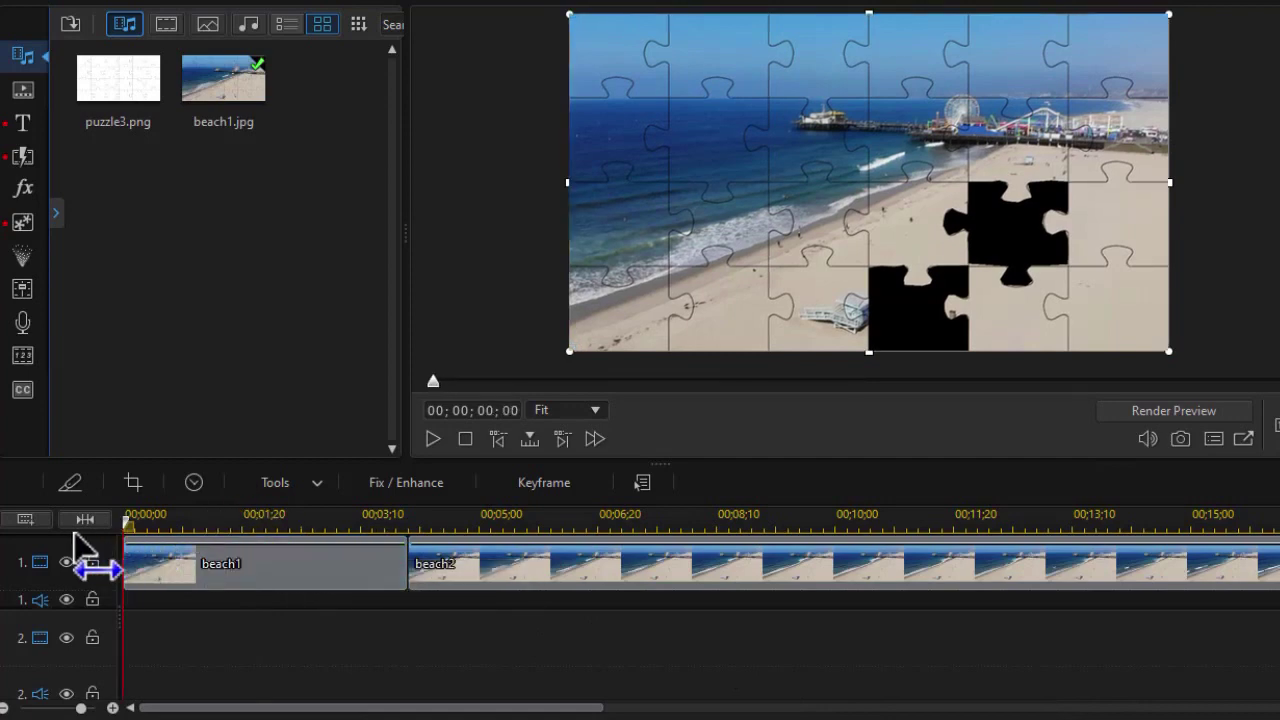
left_click(433, 439)
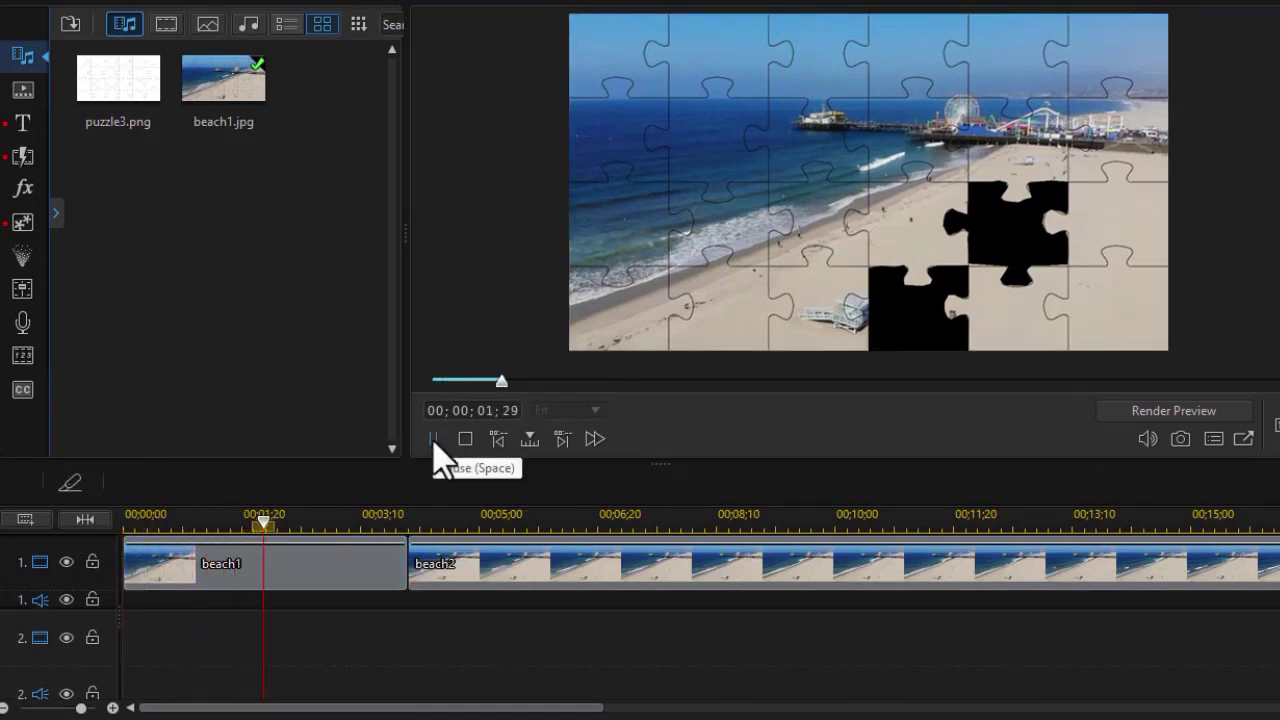
left_click(434, 444)
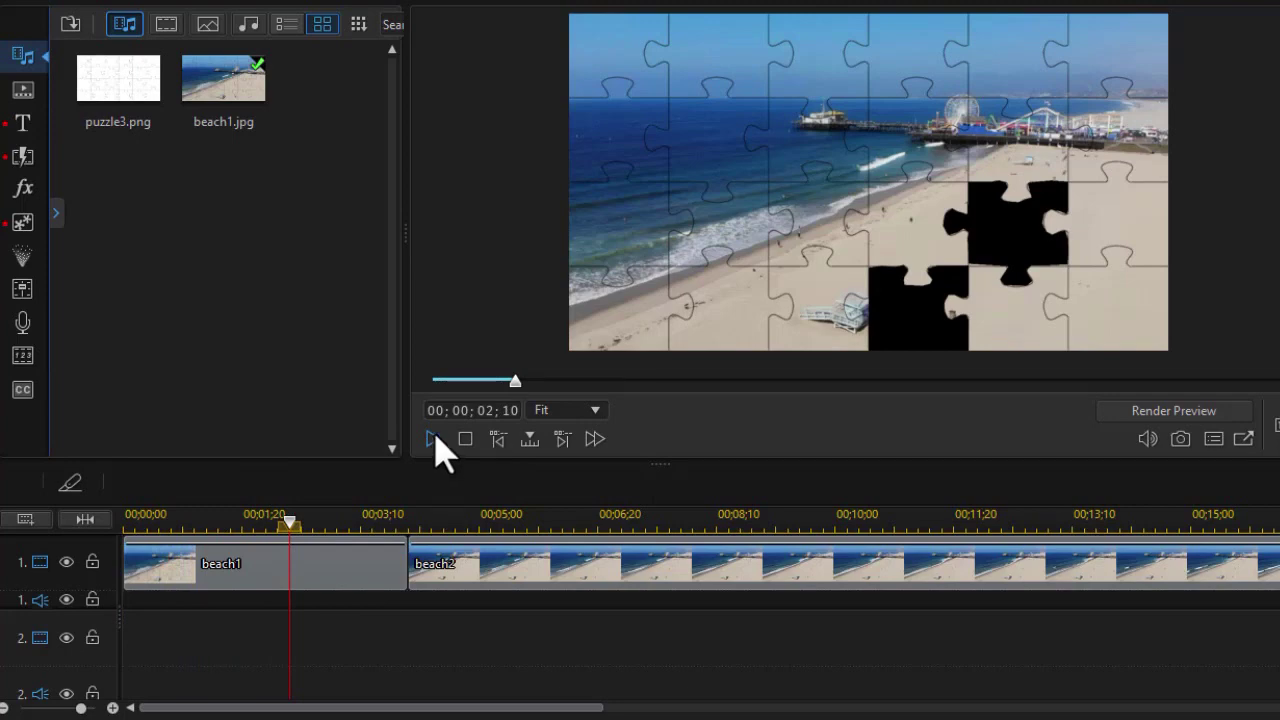
Step: Copy the beach1 clip from the timeline
left_click(336, 572)
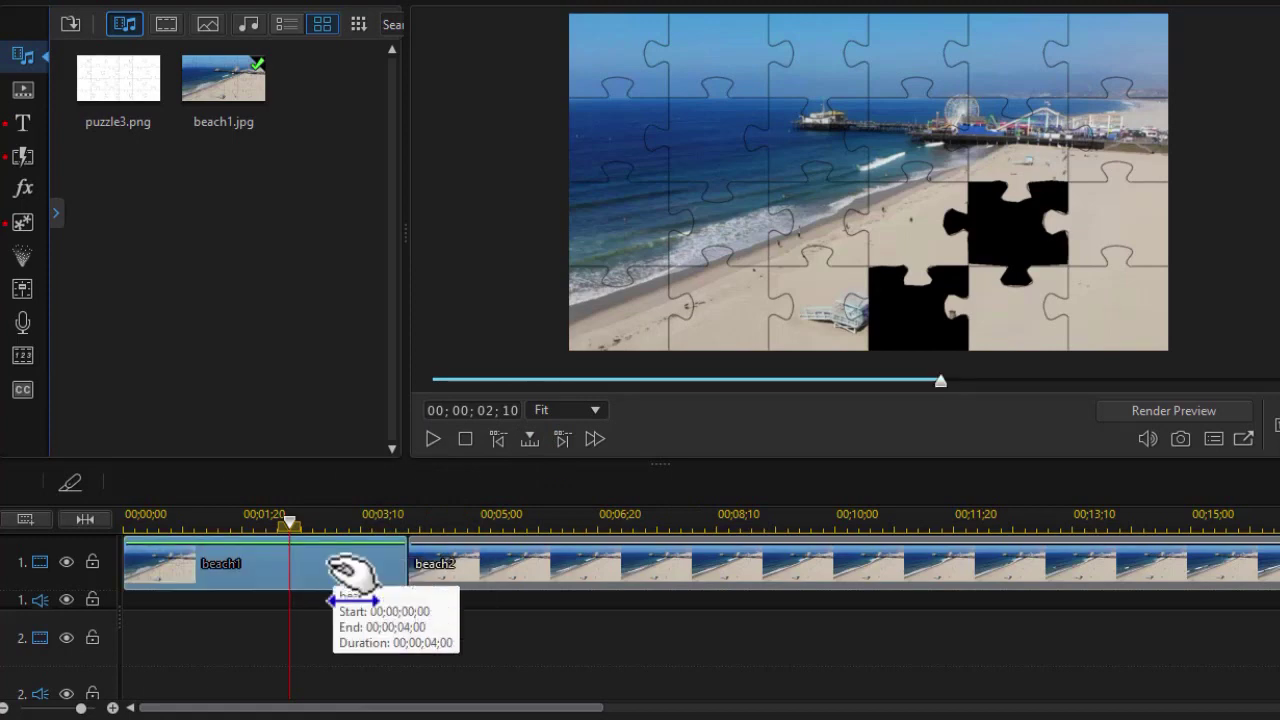
right_click(344, 568)
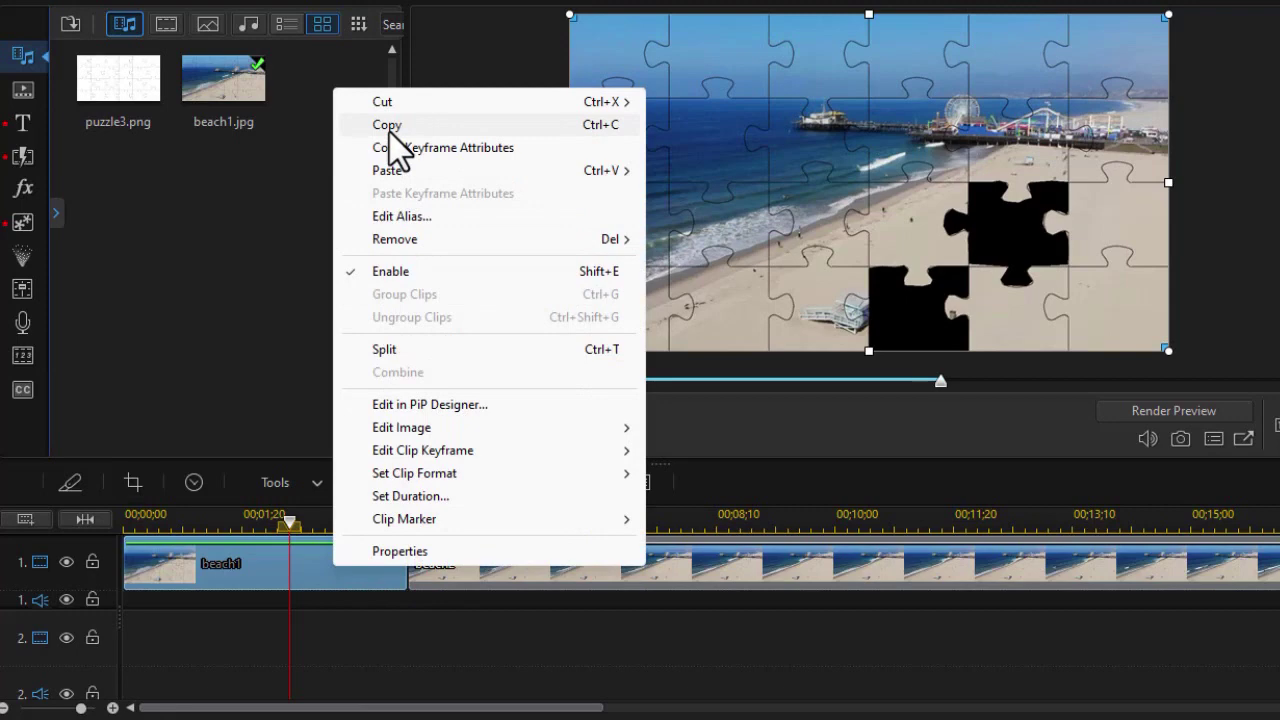
left_click(390, 135)
left_click(163, 651)
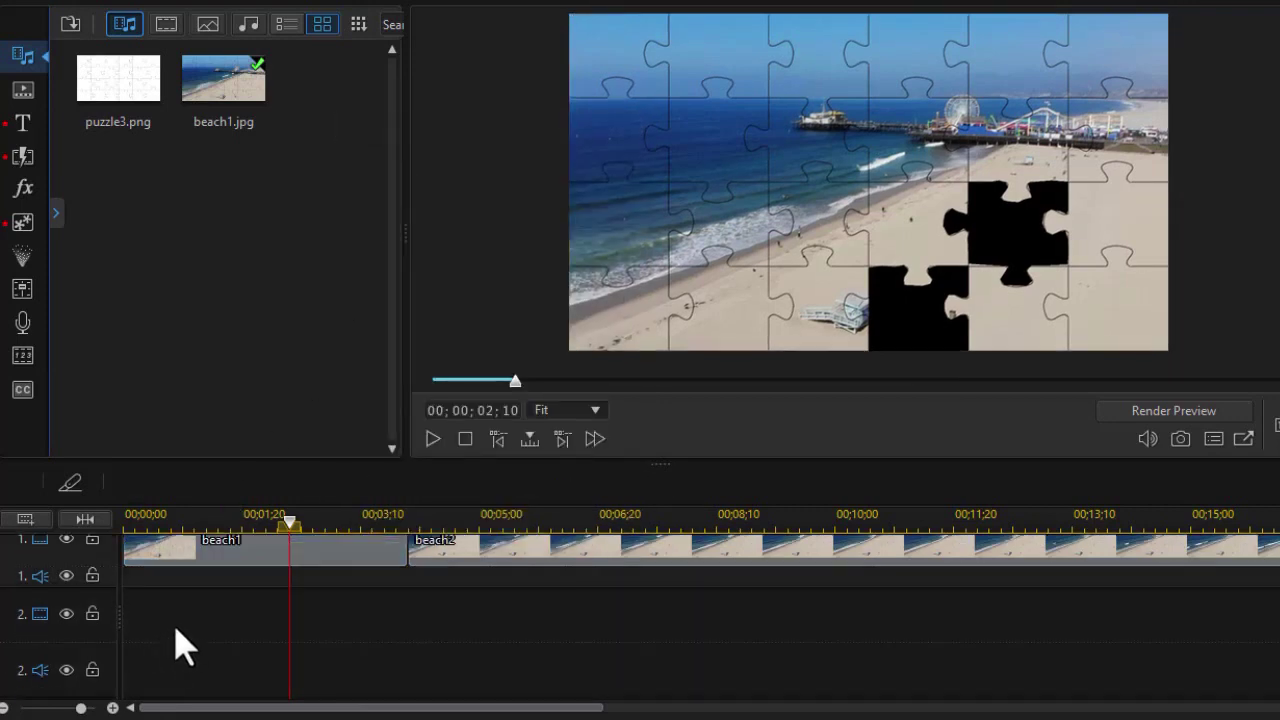
Step: Paste beach1 copies at 00;00;00;00 onto video tracks 2 and 3
left_click_drag(290, 522, 23, 571)
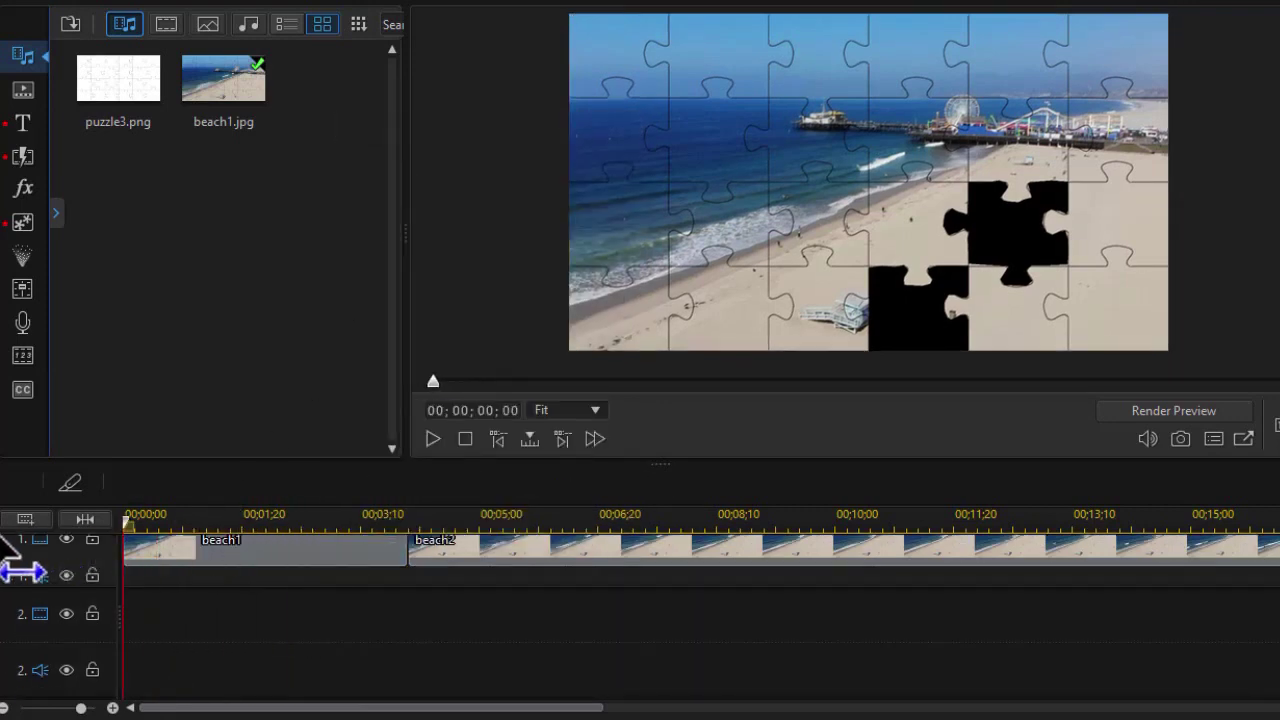
right_click(240, 628)
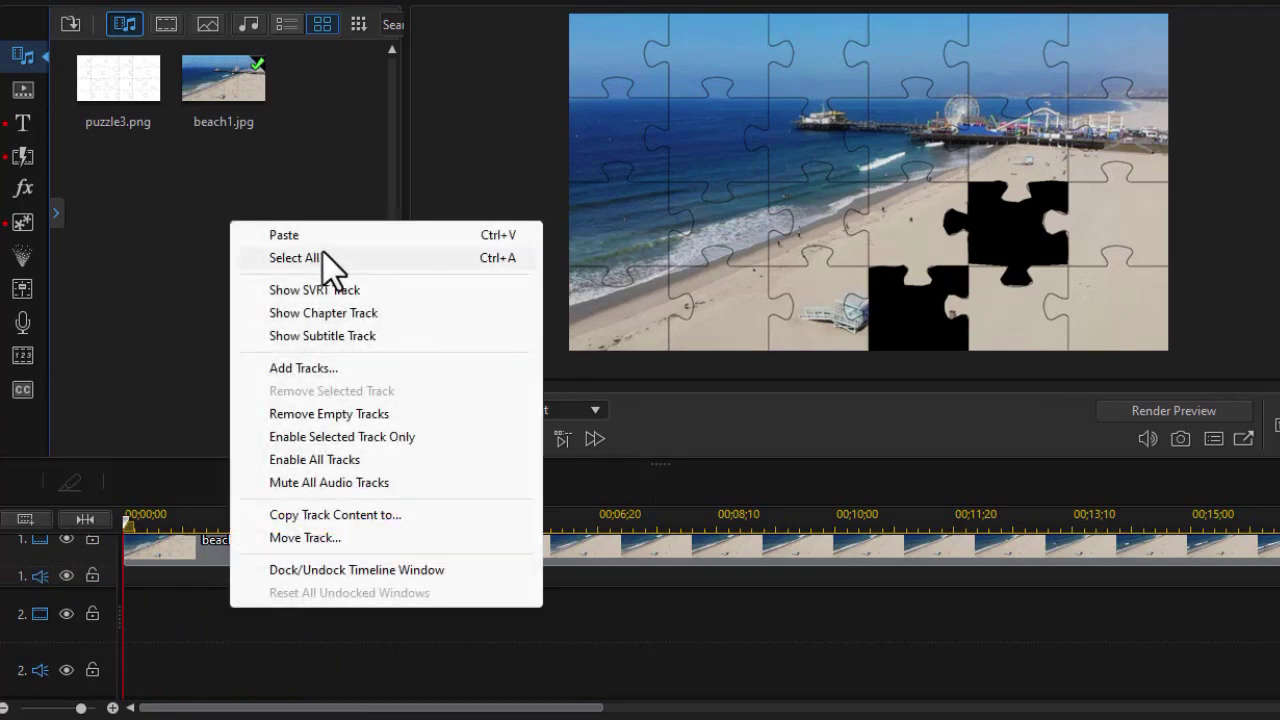
left_click(300, 237)
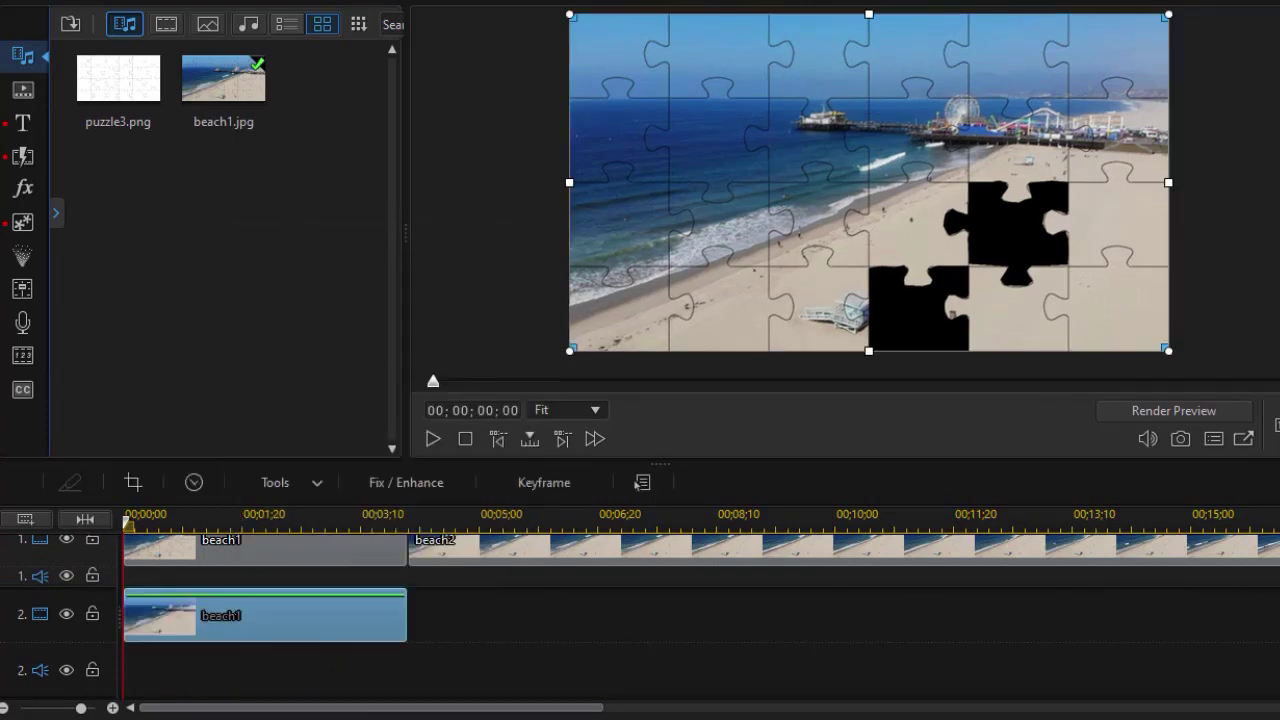
scroll(255, 648, "down", 2)
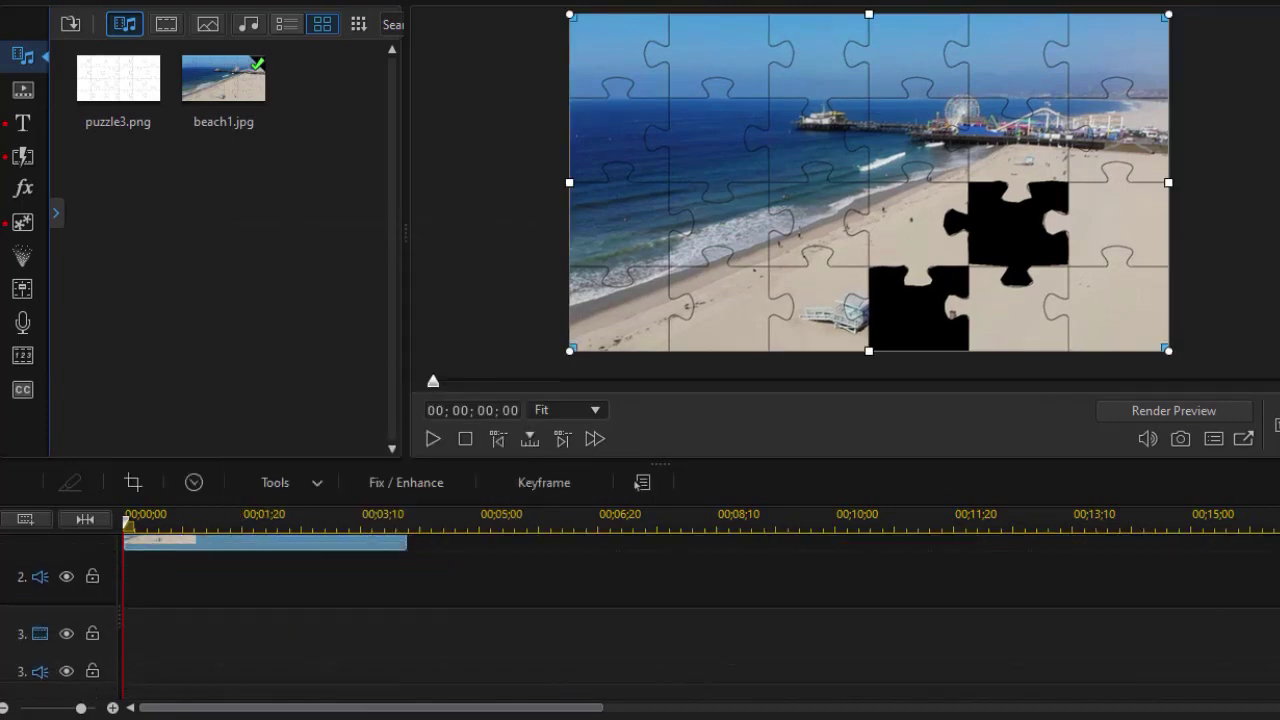
left_click(168, 642)
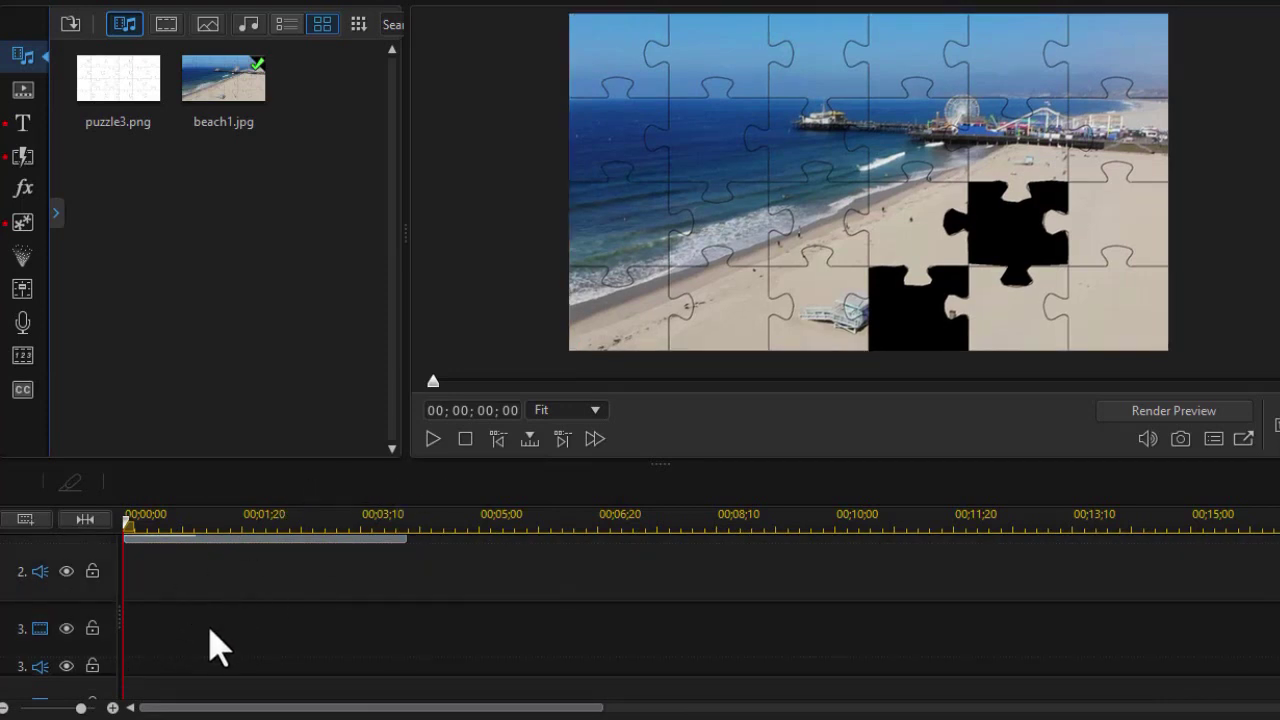
right_click(210, 628)
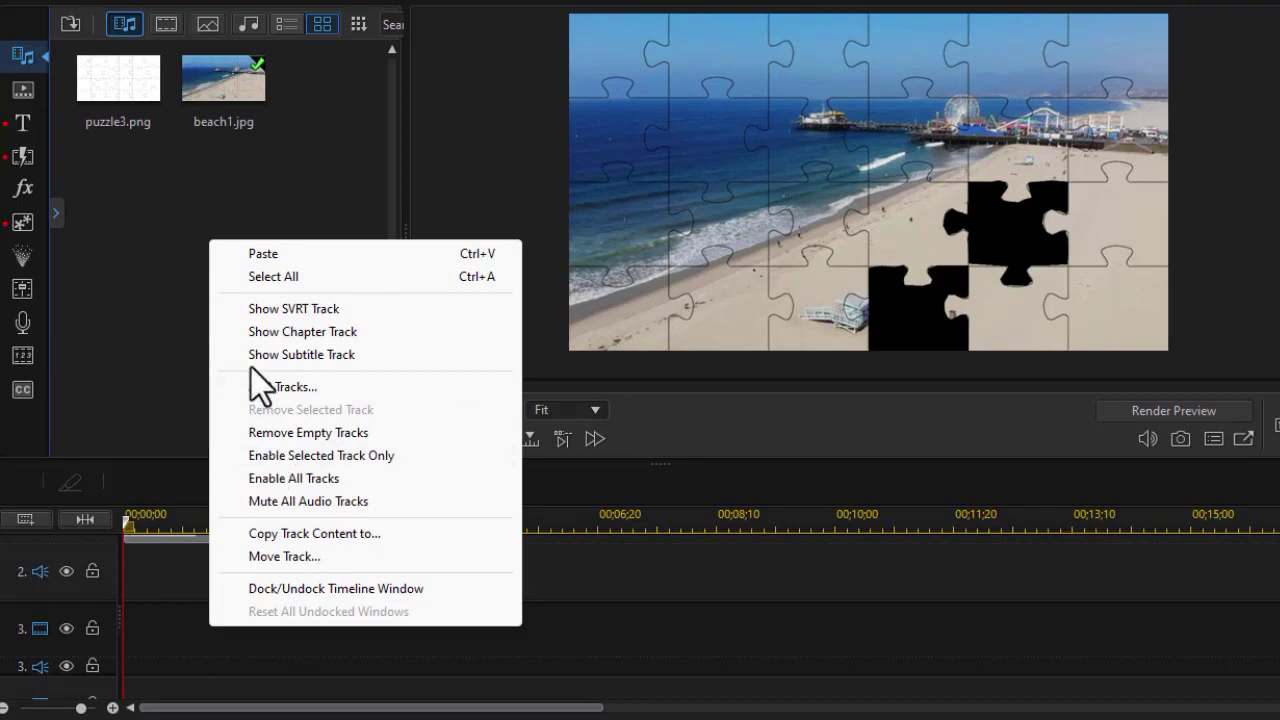
left_click(270, 257)
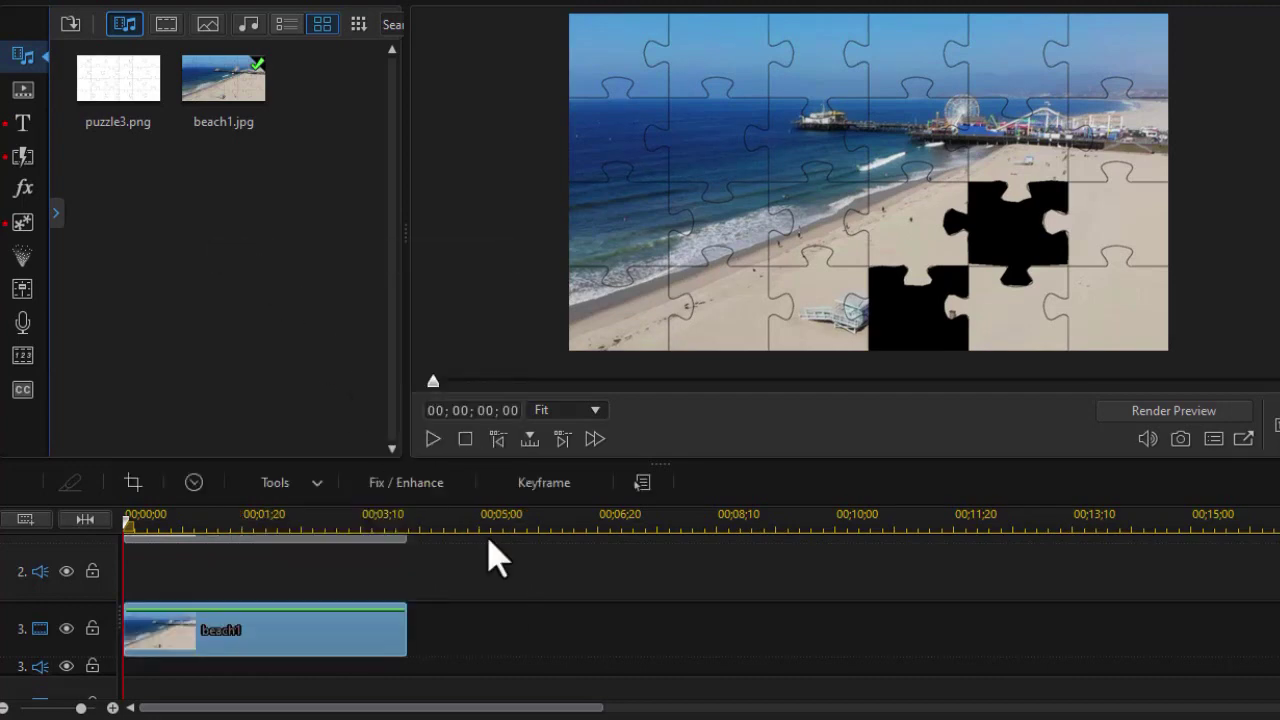
scroll(490, 570, "up", 2)
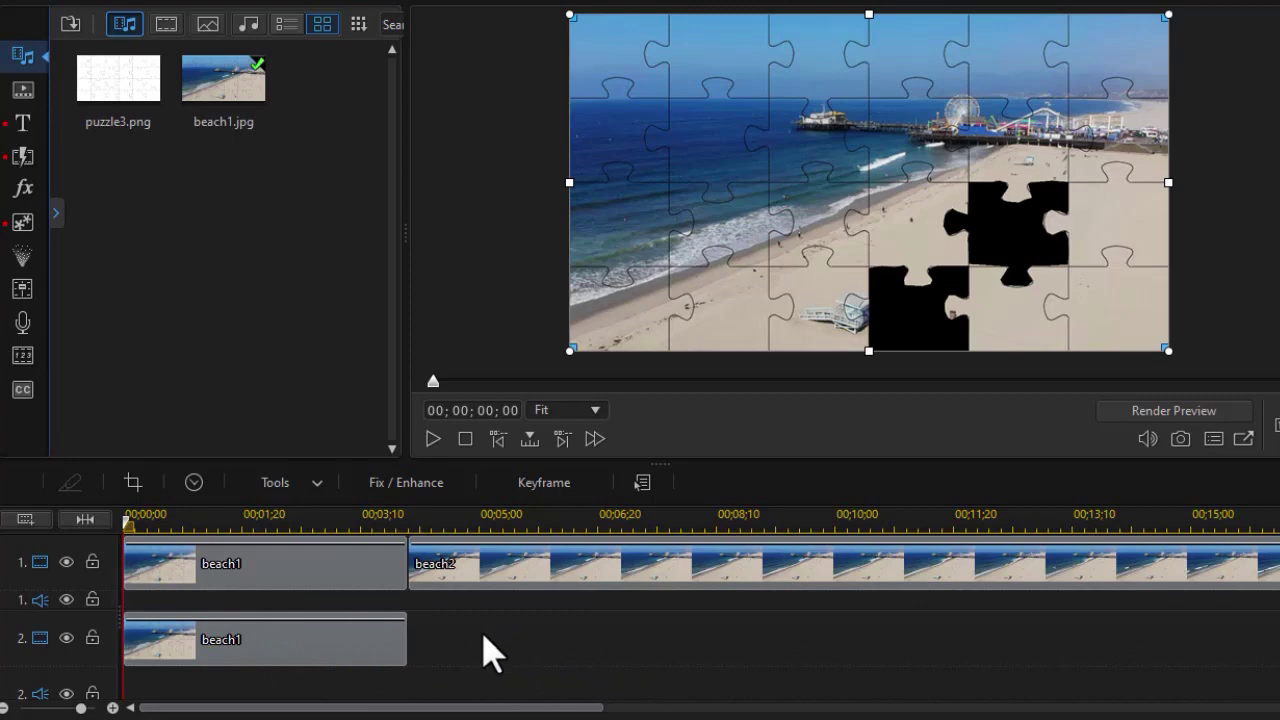
Step: Enable only track 2 and open Mask Designer for its beach1 clip
right_click(490, 652)
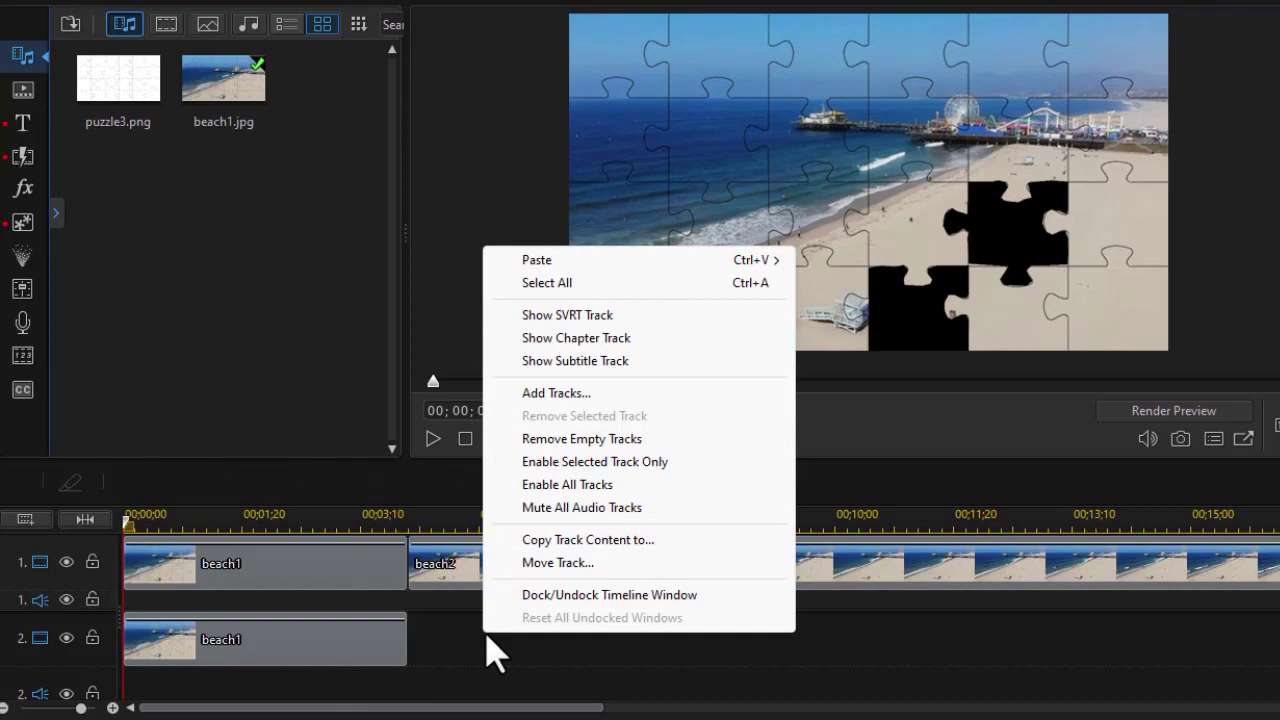
left_click(580, 462)
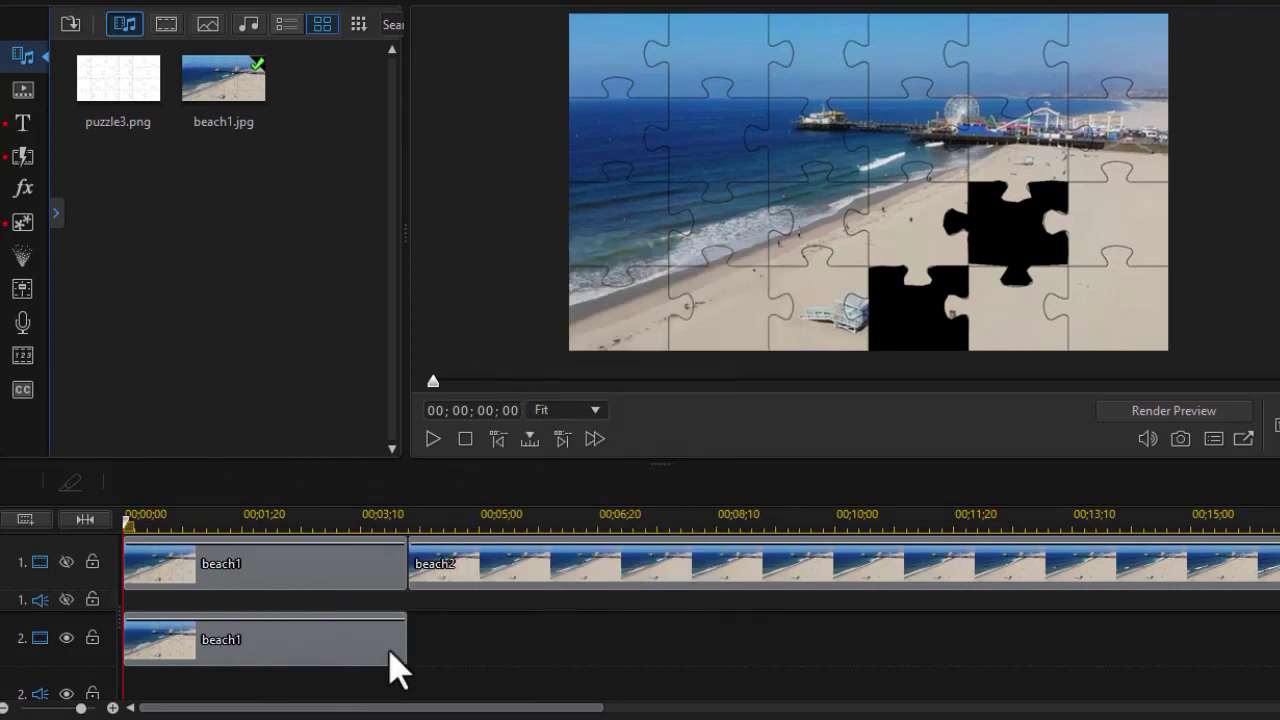
left_click(303, 660)
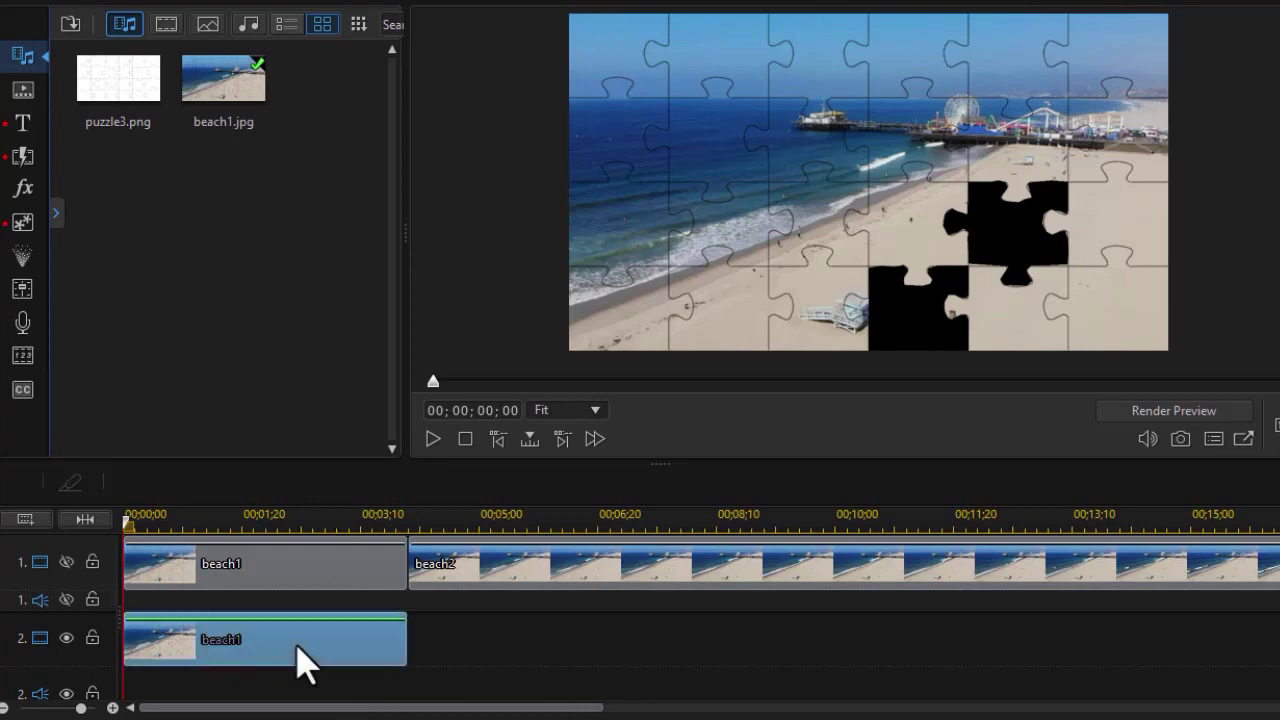
left_click(294, 482)
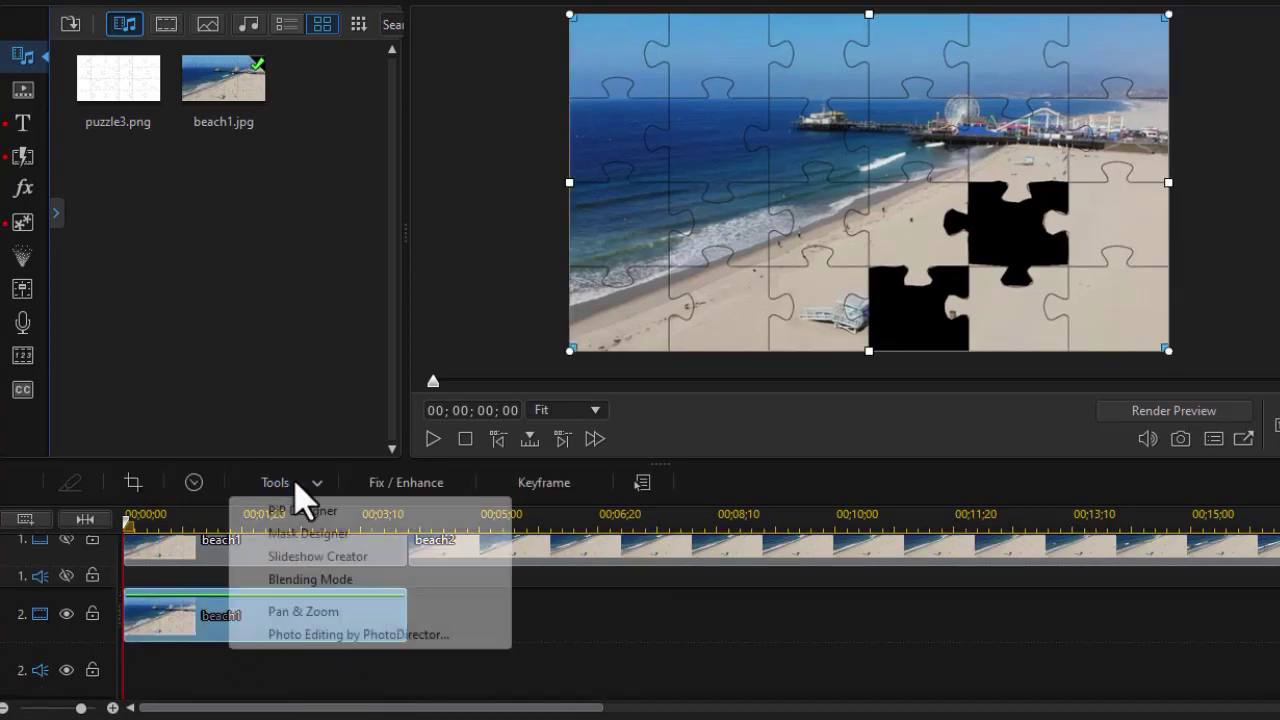
left_click(301, 534)
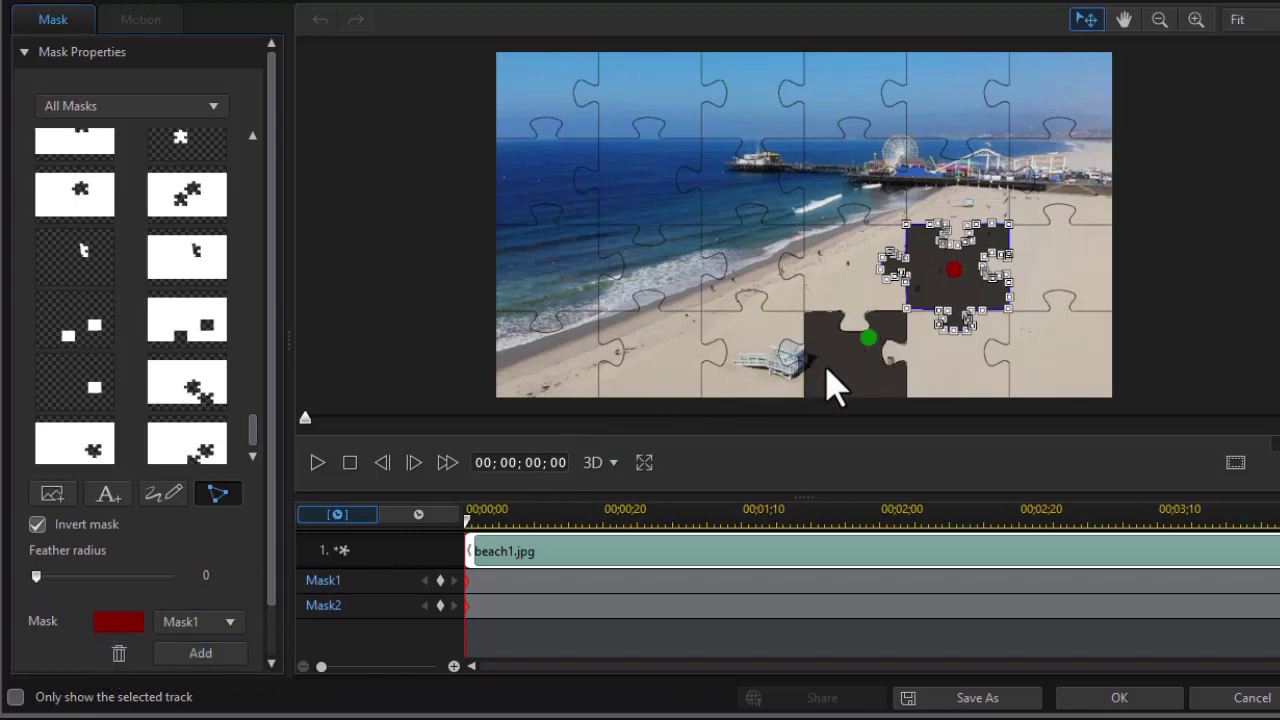
Step: Delete Mask2 and turn off Invert mask so only the upper puzzle piece shows
left_click(230, 622)
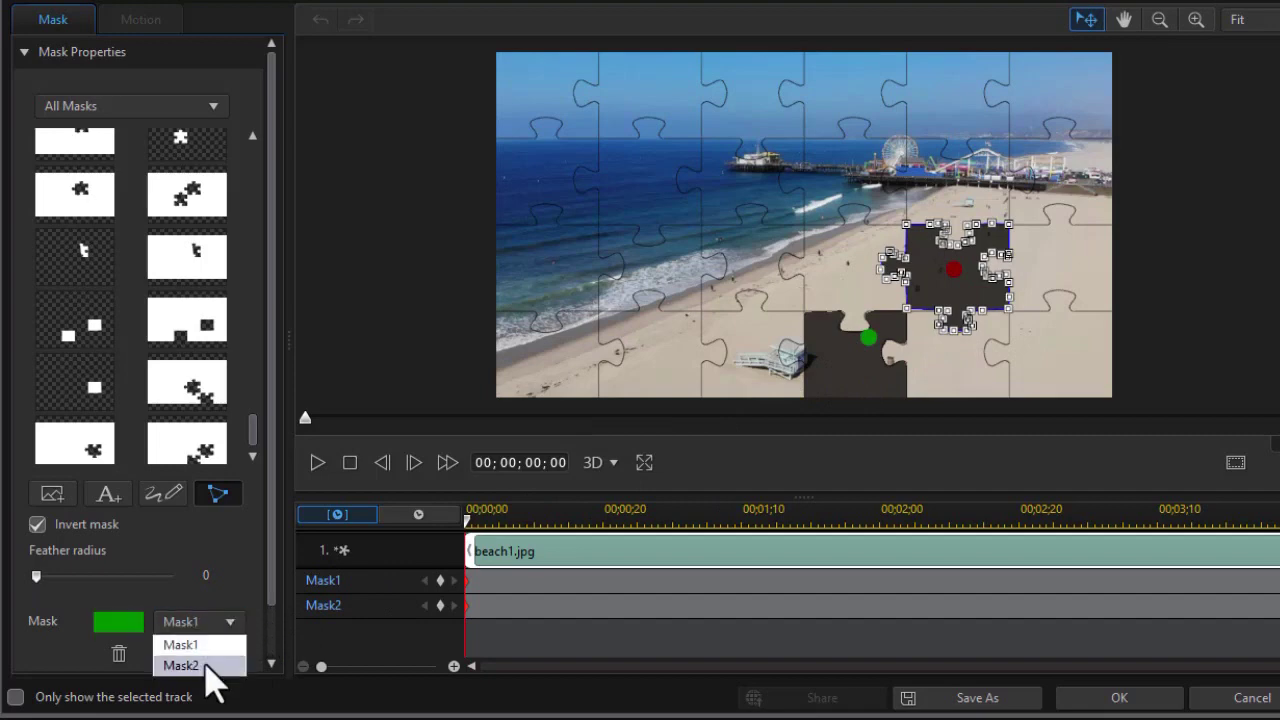
left_click(206, 663)
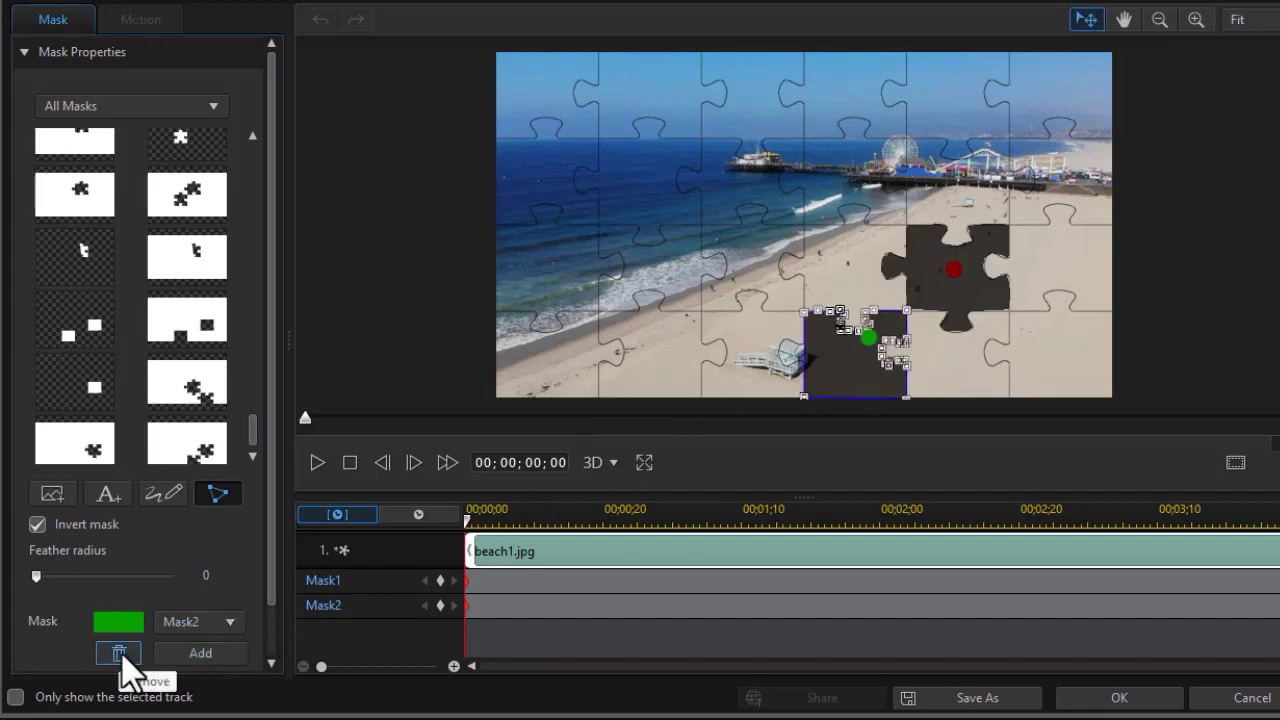
left_click(119, 653)
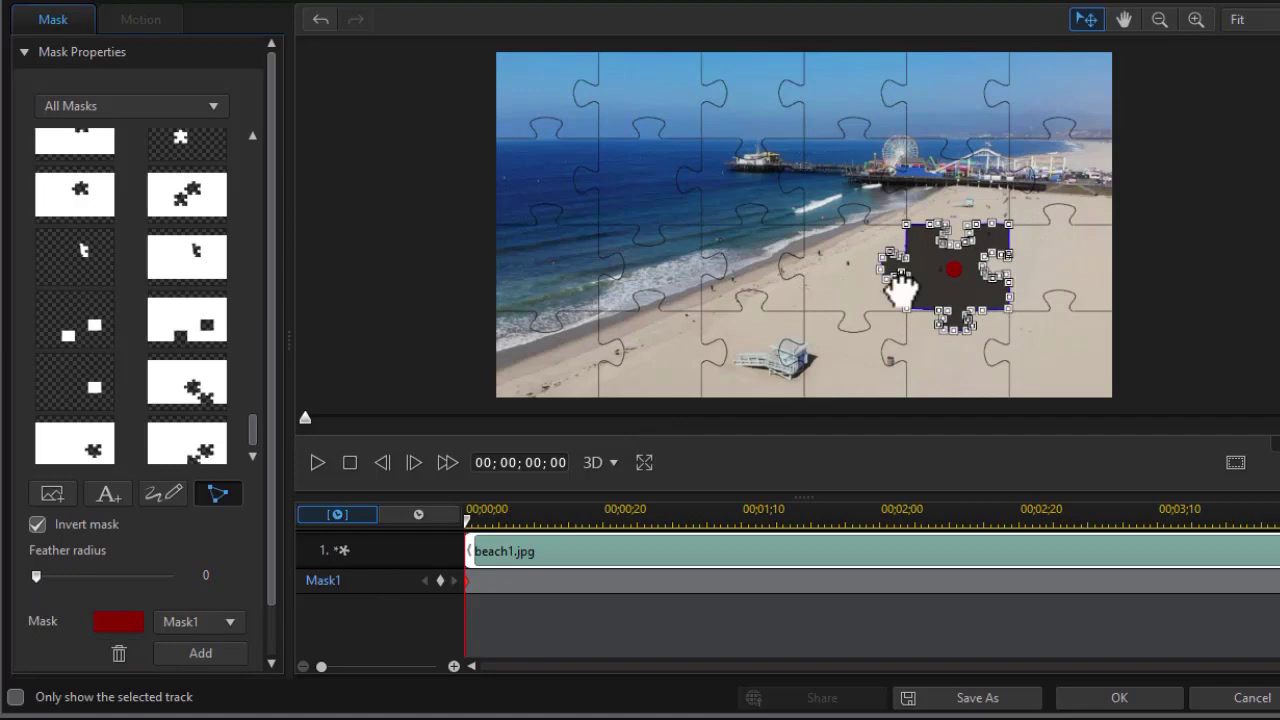
left_click(37, 524)
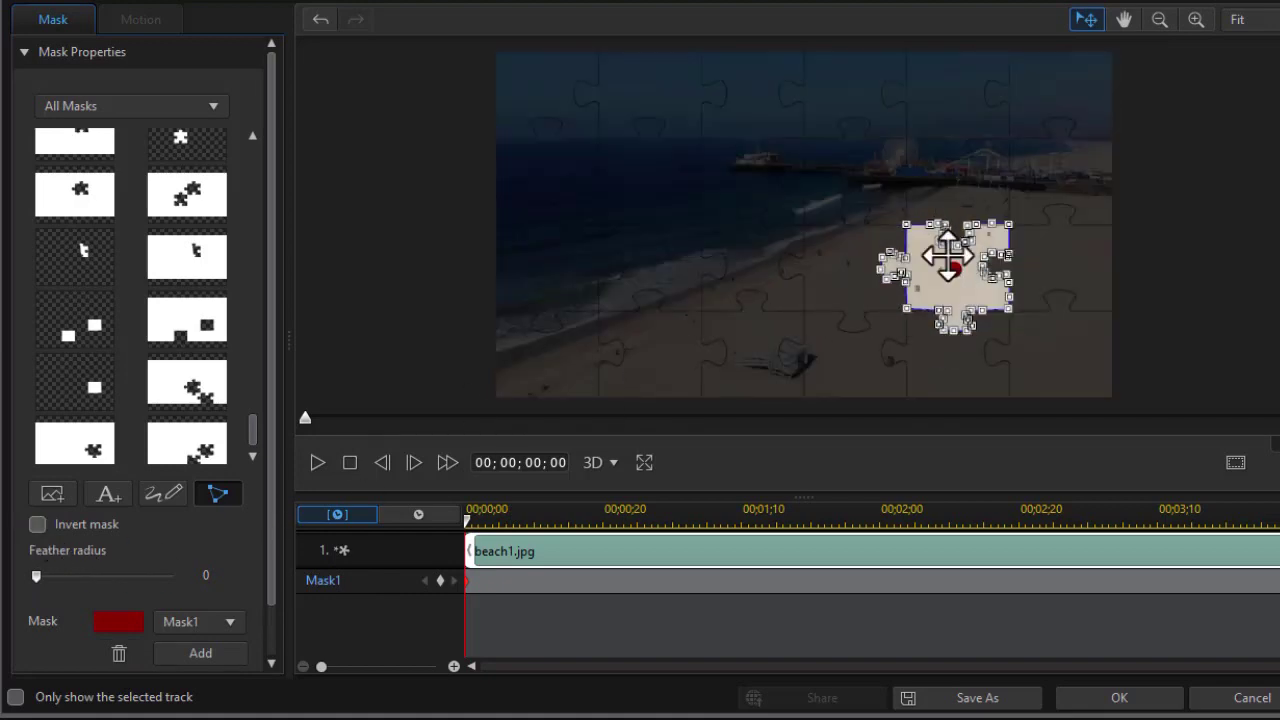
left_click(1119, 698)
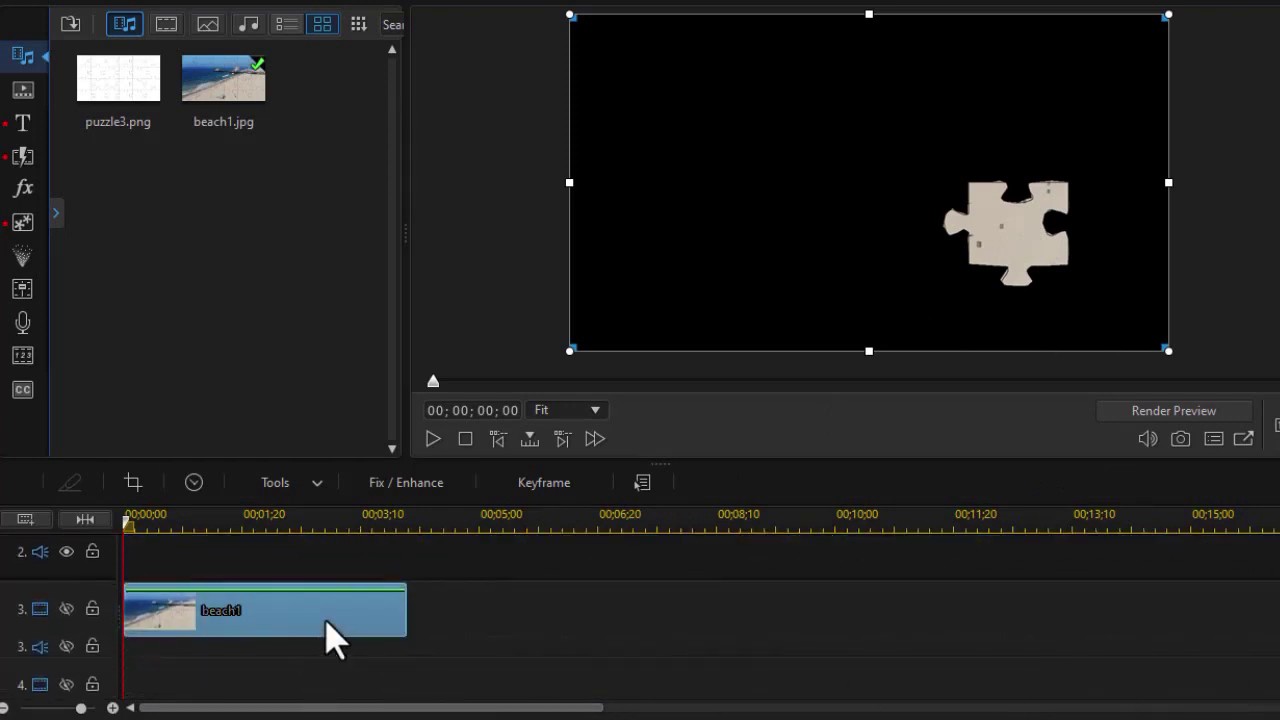
Step: Enable only track 3 and open Mask Designer for its beach1 clip
right_click(563, 630)
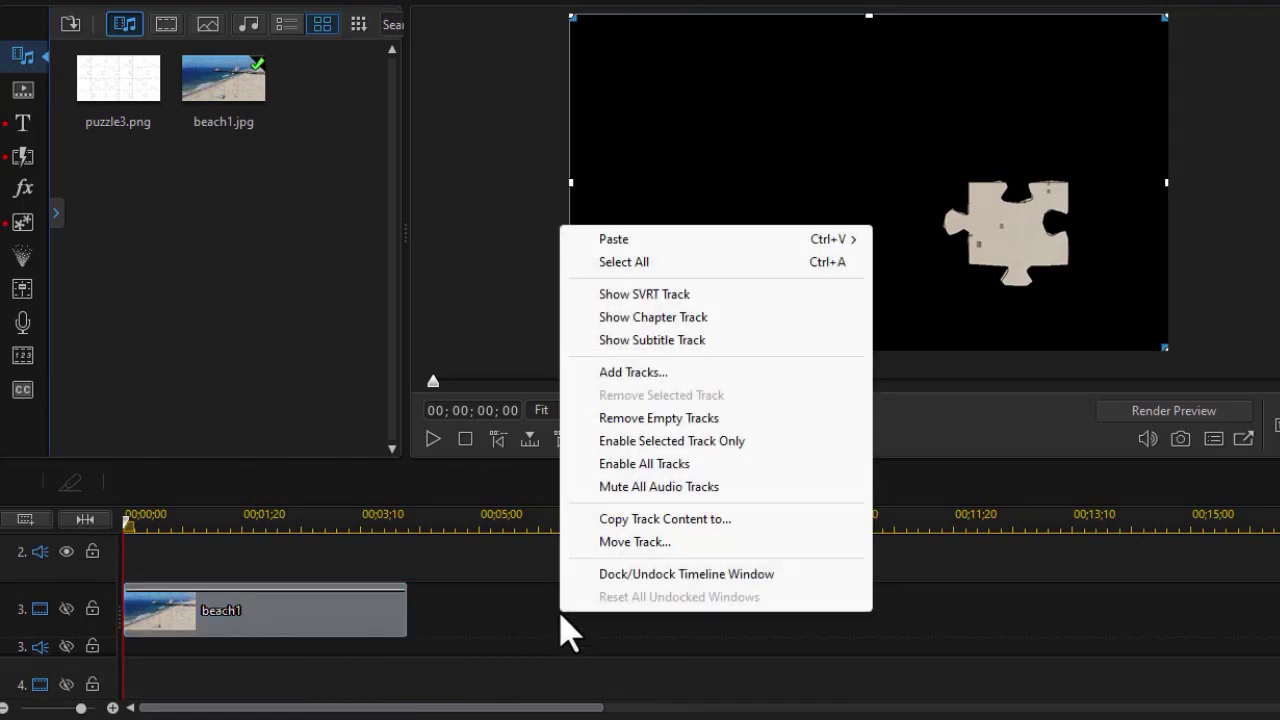
left_click(648, 442)
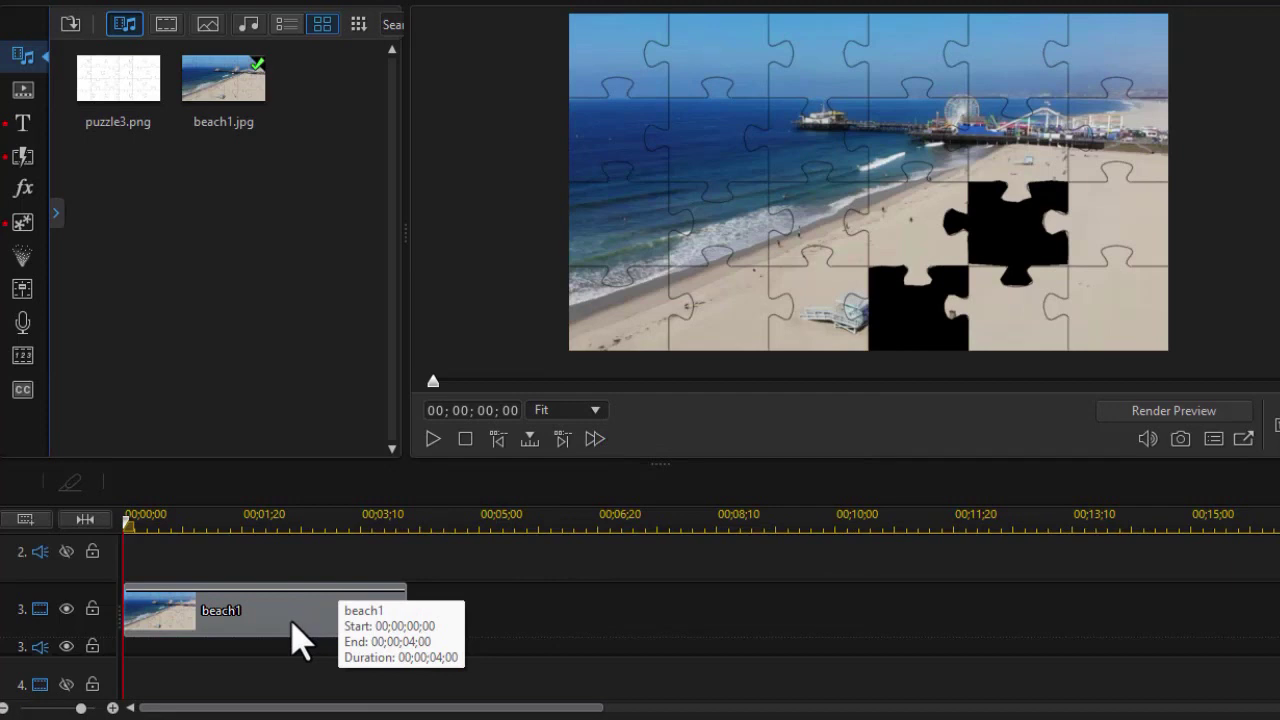
left_click(300, 630)
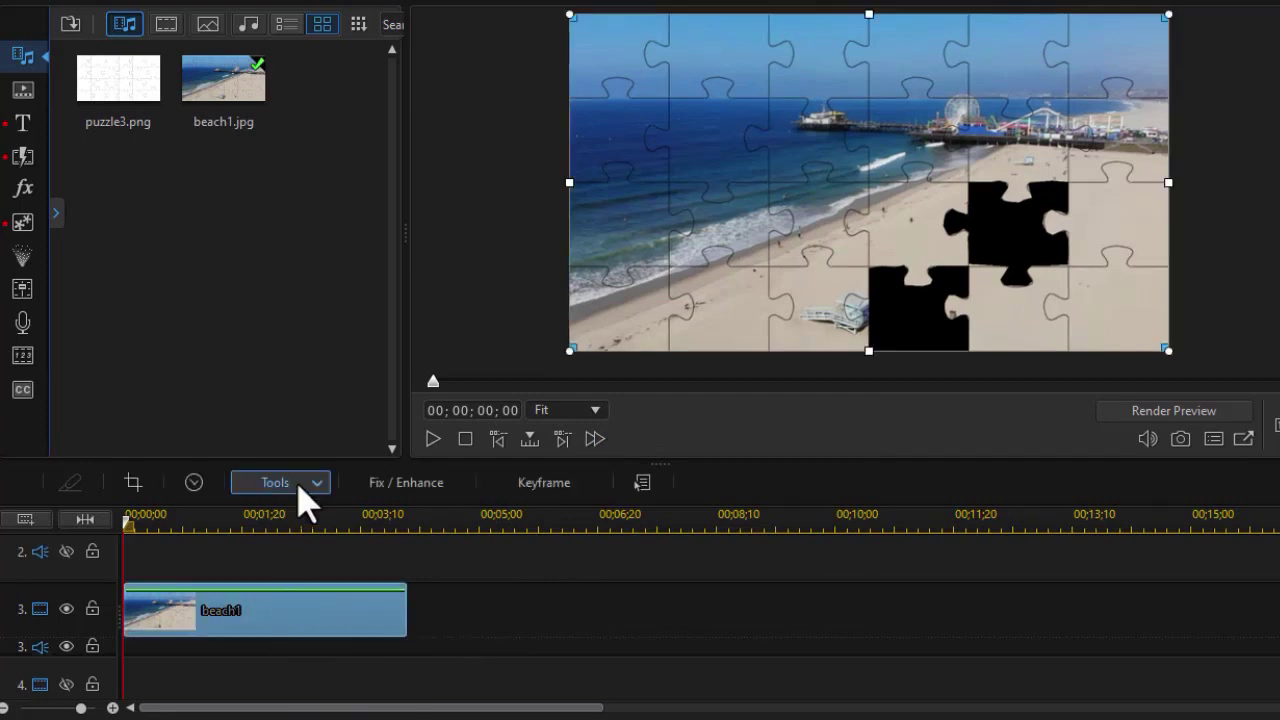
left_click(300, 485)
left_click(306, 534)
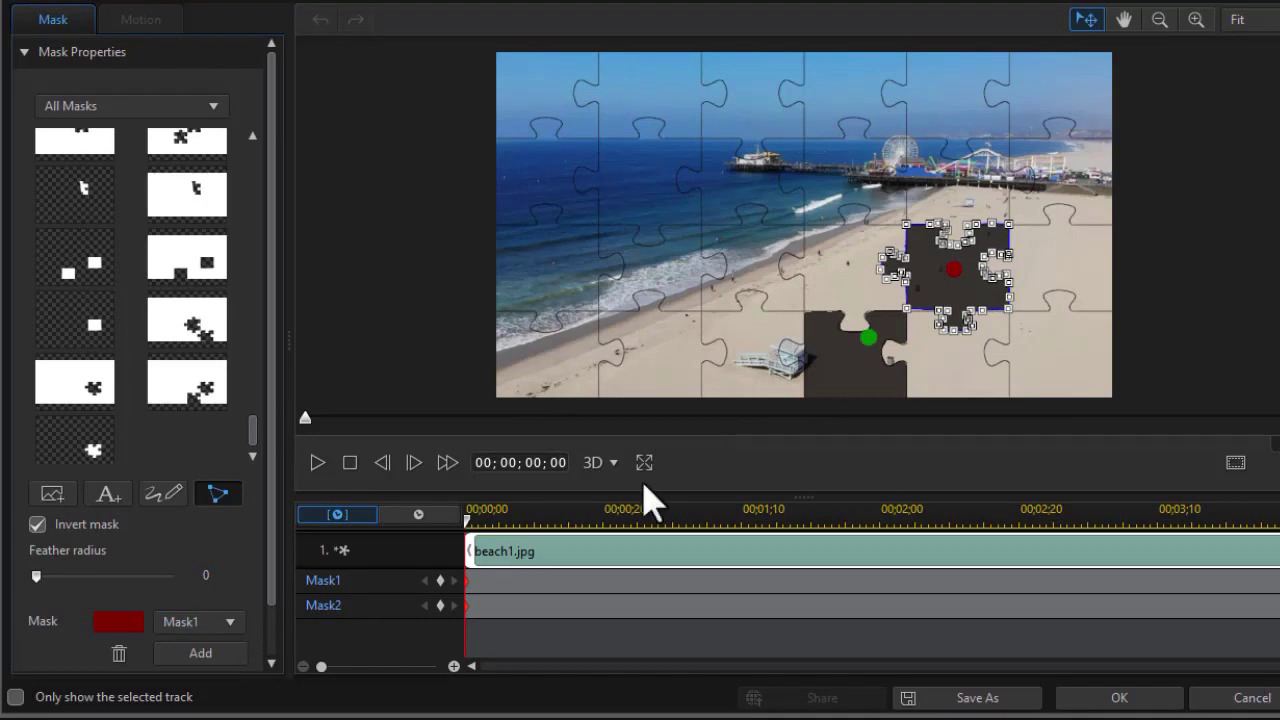
Step: Delete the upper-piece mask and turn off Invert mask, keeping just the lower piece
left_click(118, 653)
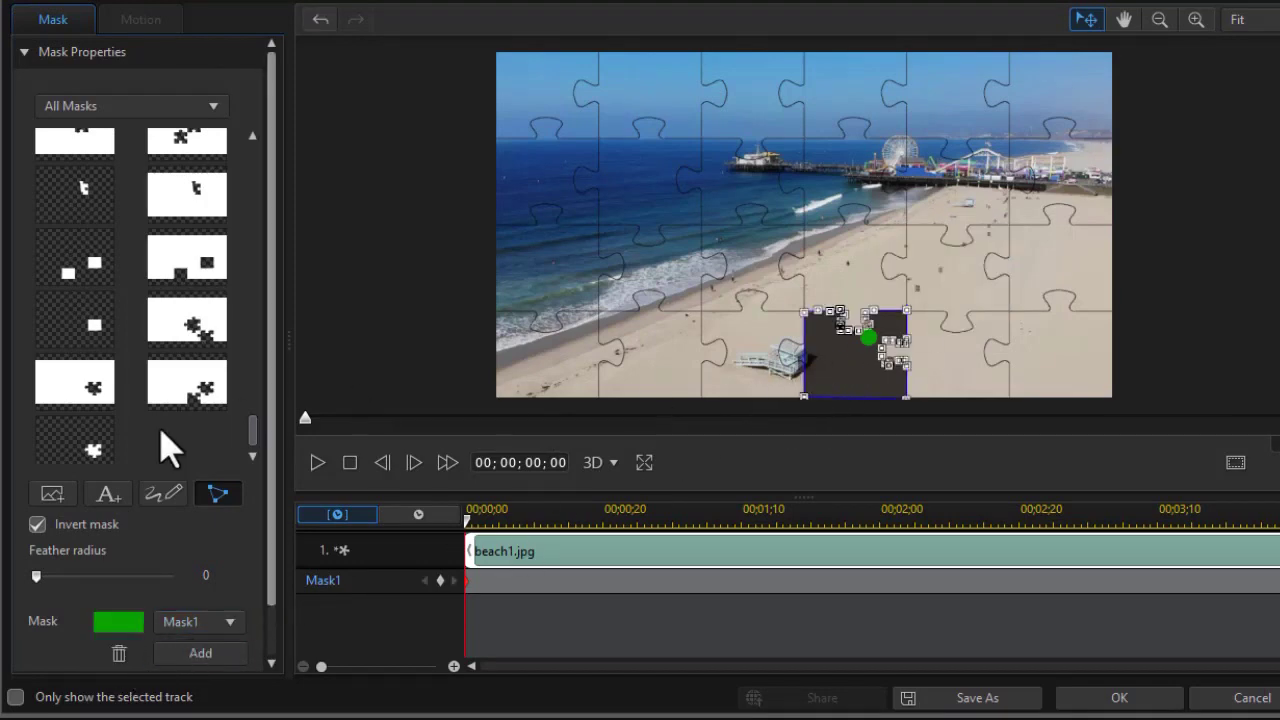
left_click(37, 524)
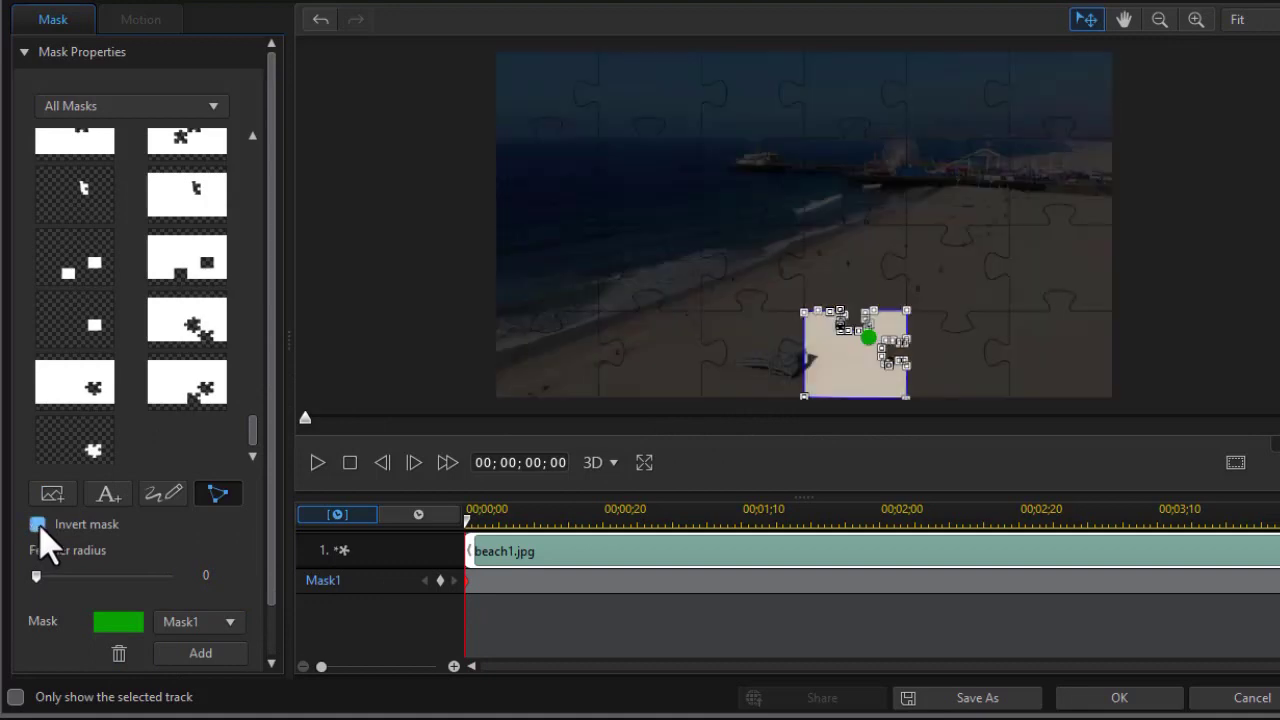
left_click(1119, 700)
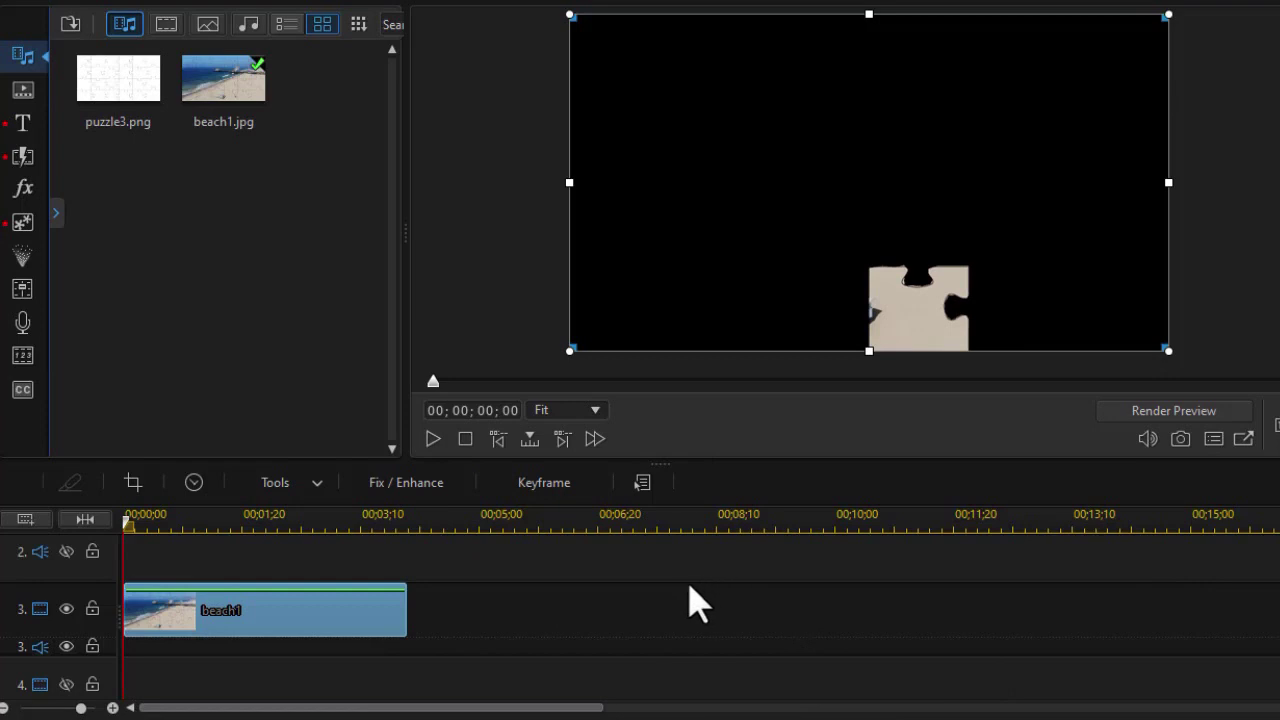
Step: Enable all tracks and open the keyframe designer for the track-2 beach1.jpg clip
right_click(508, 604)
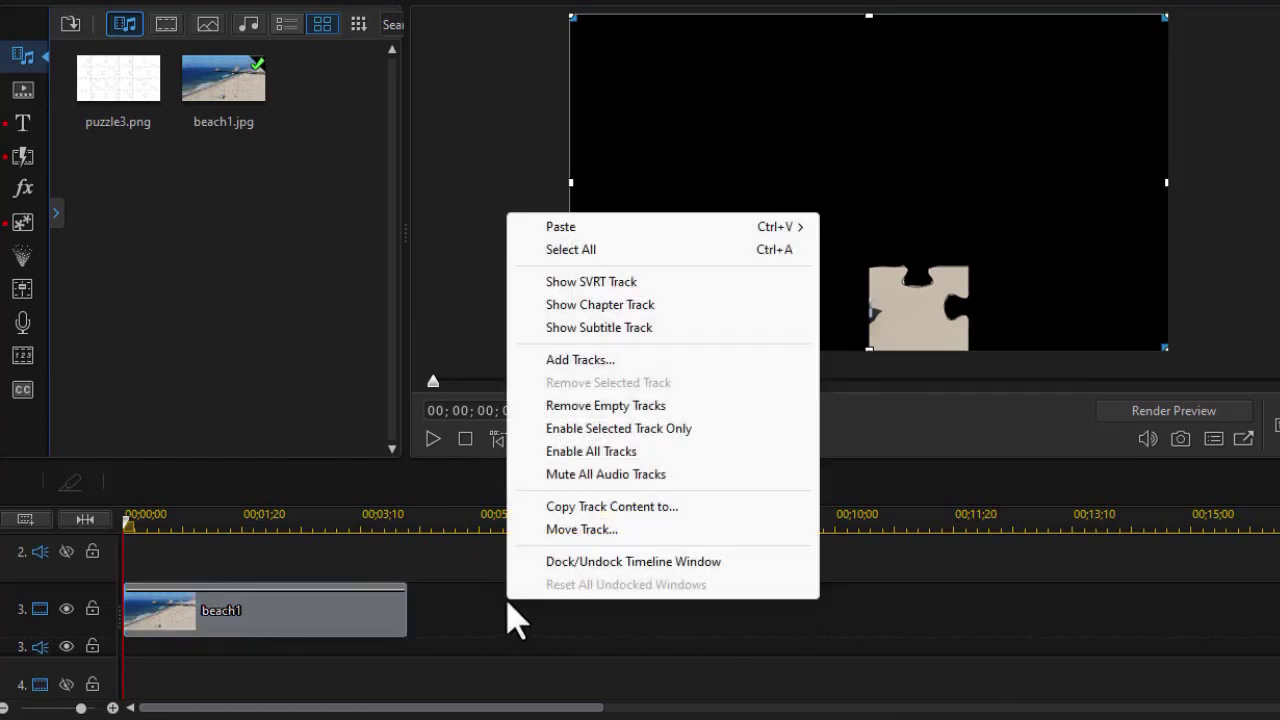
left_click(609, 453)
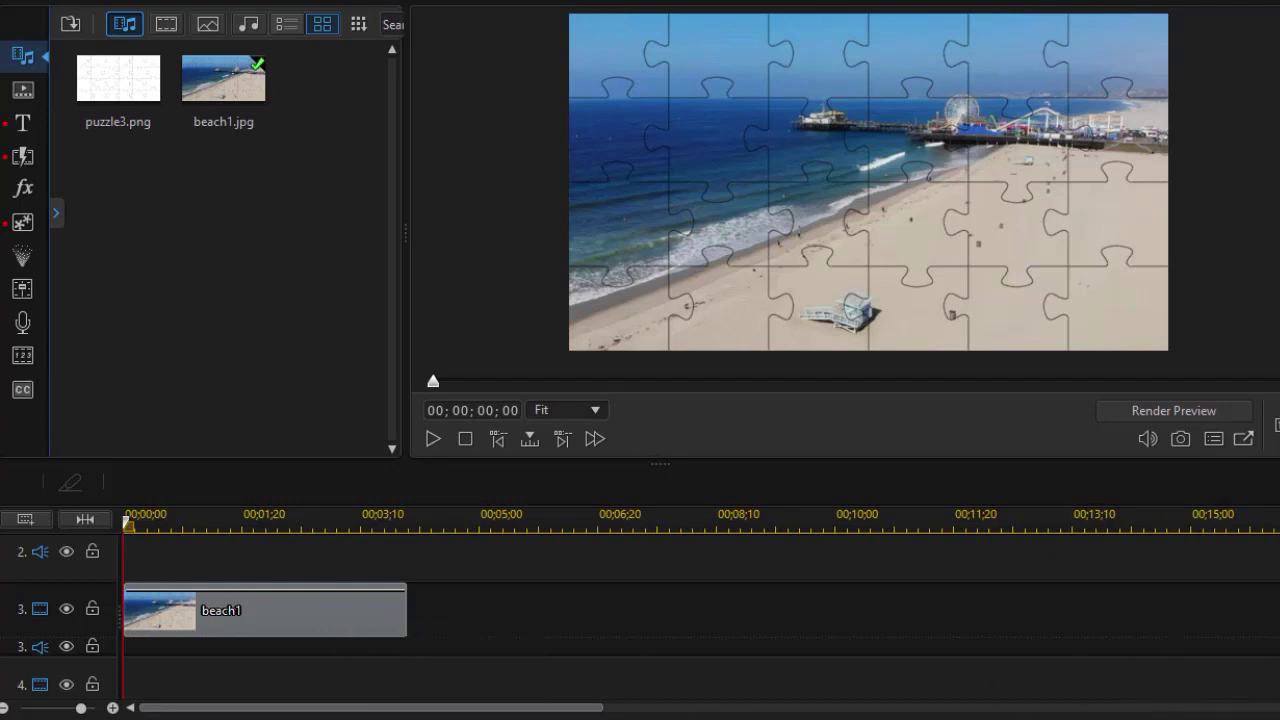
scroll(700, 630, "up", 1)
scroll(777, 629, "up", 1)
left_click(340, 605)
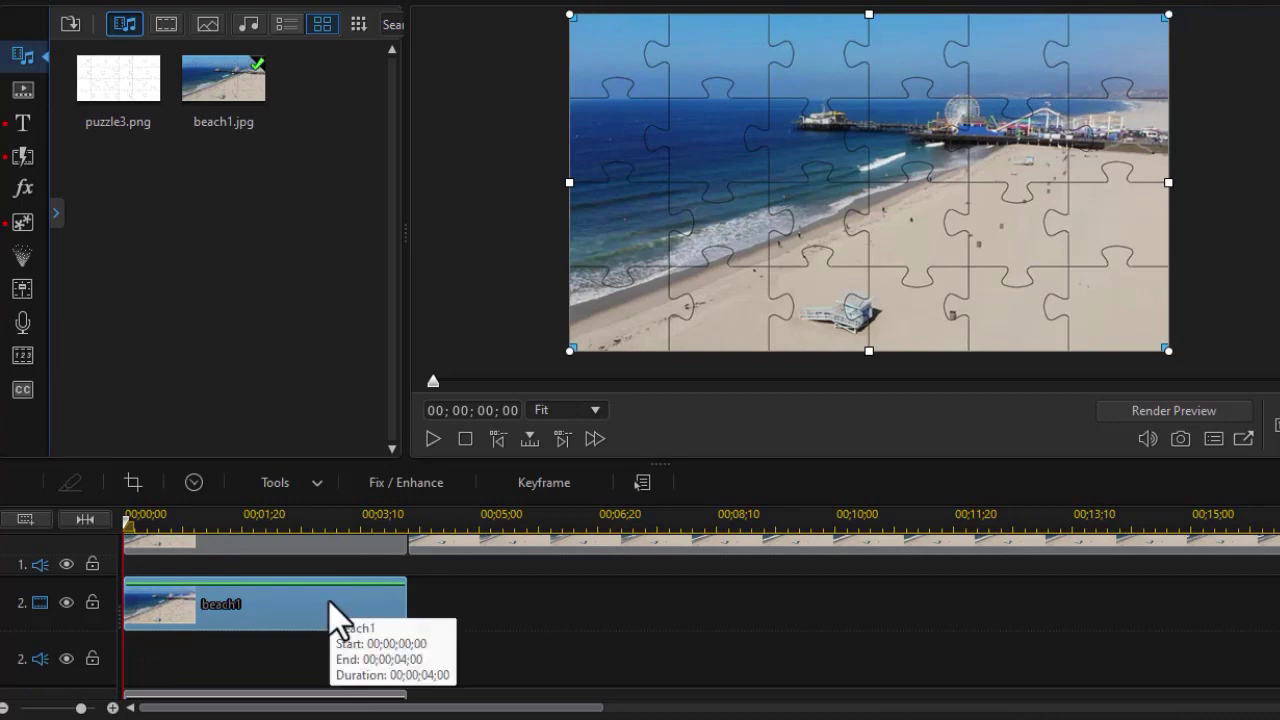
double_click(337, 614)
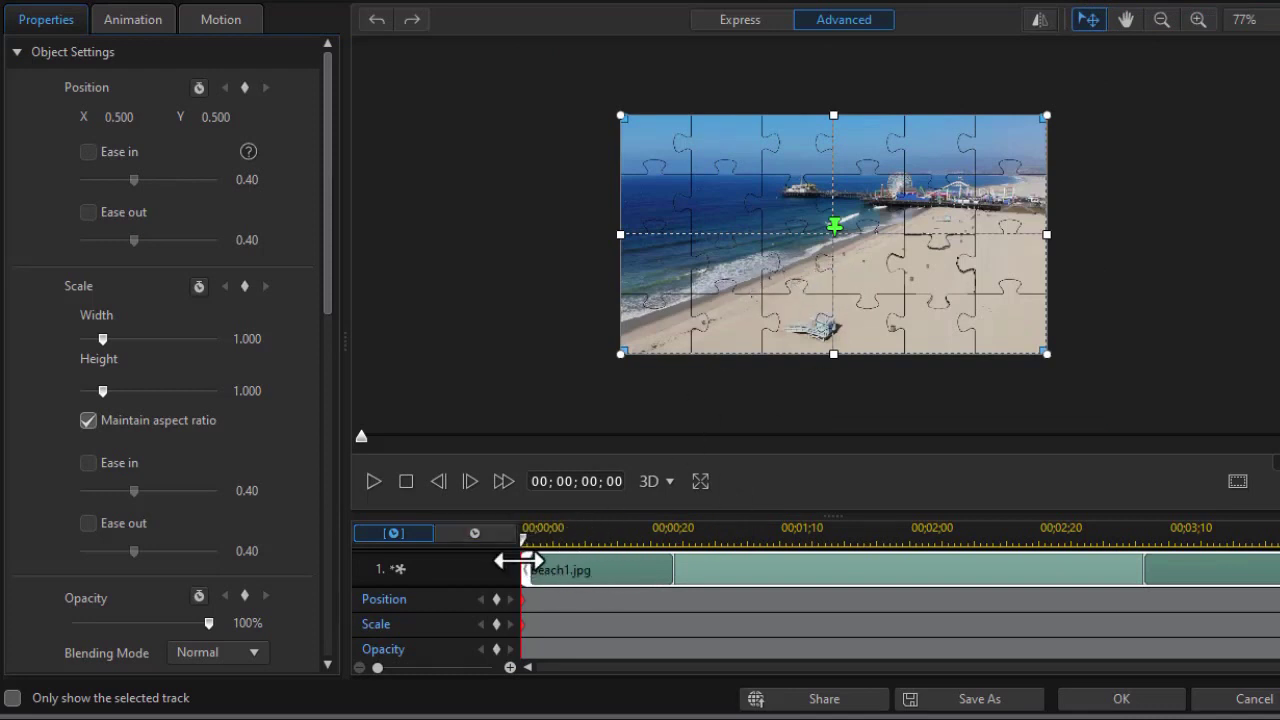
Step: Add a Position keyframe at 00;00;01;15
left_click_drag(525, 541, 806, 550)
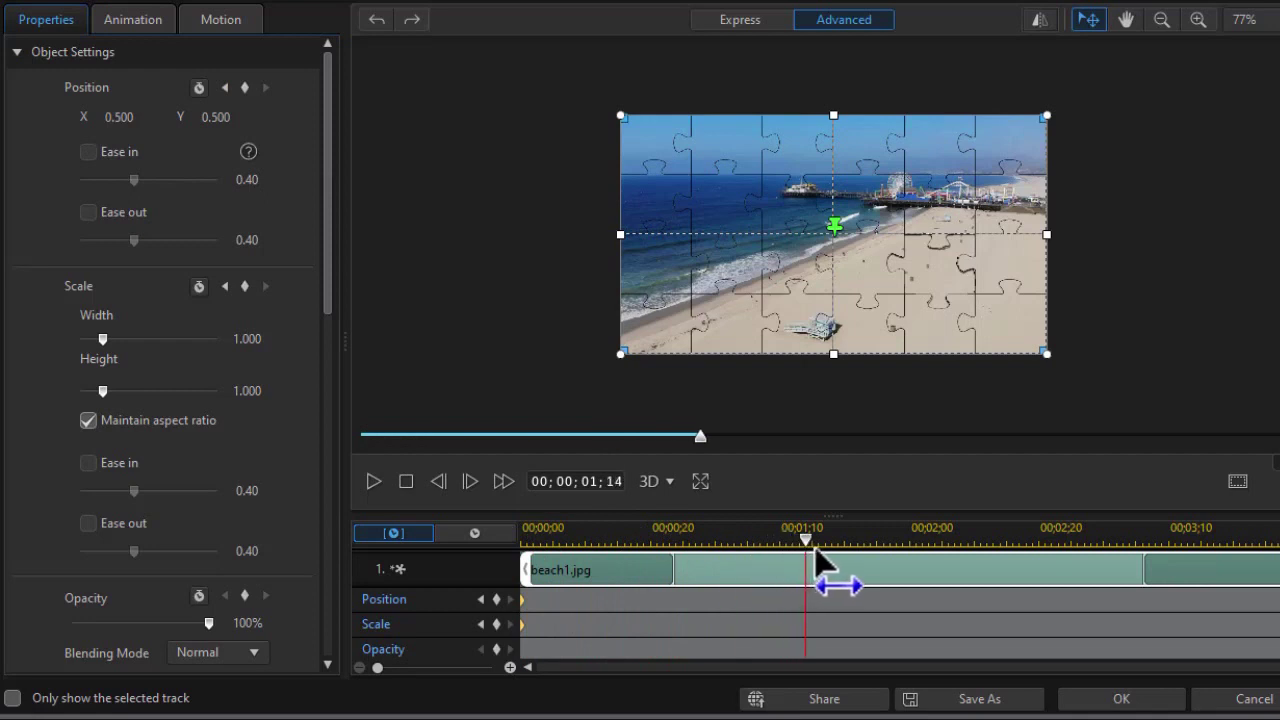
left_click(613, 481)
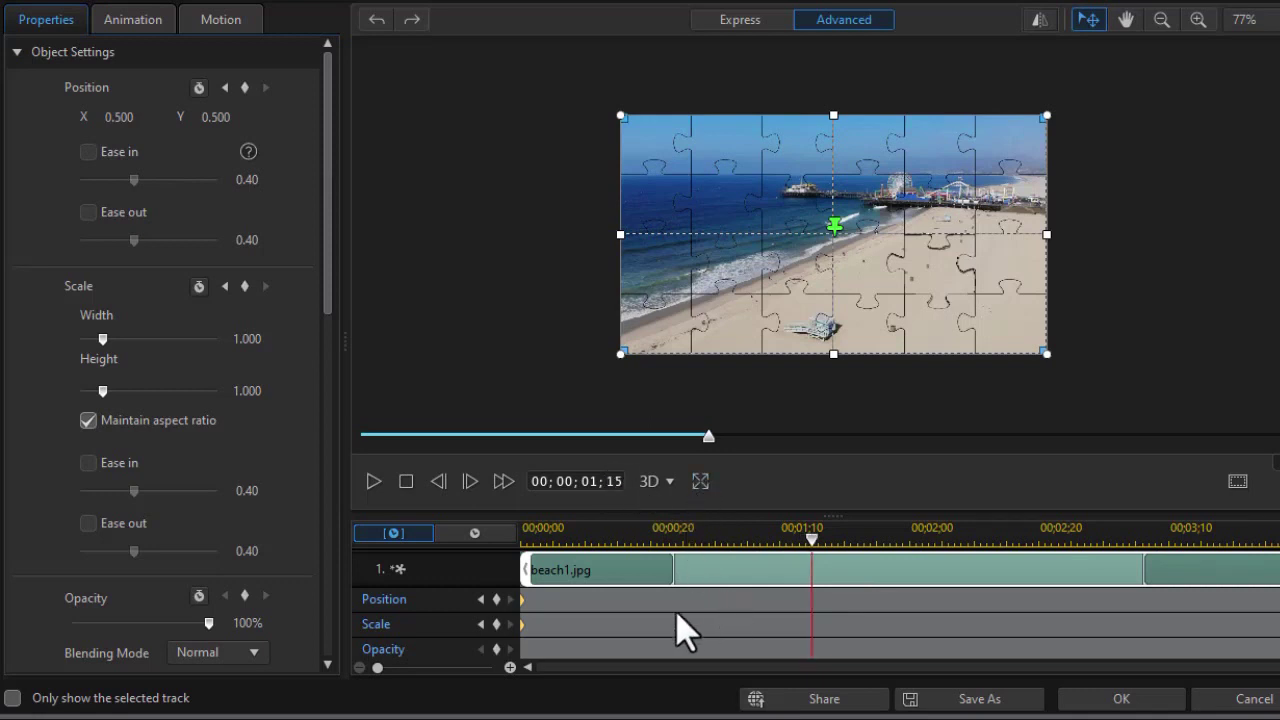
left_click(497, 600)
Step: At the start keyframe, place the piece off-frame top-right at scale 2.096, preview, and confirm
left_click(482, 601)
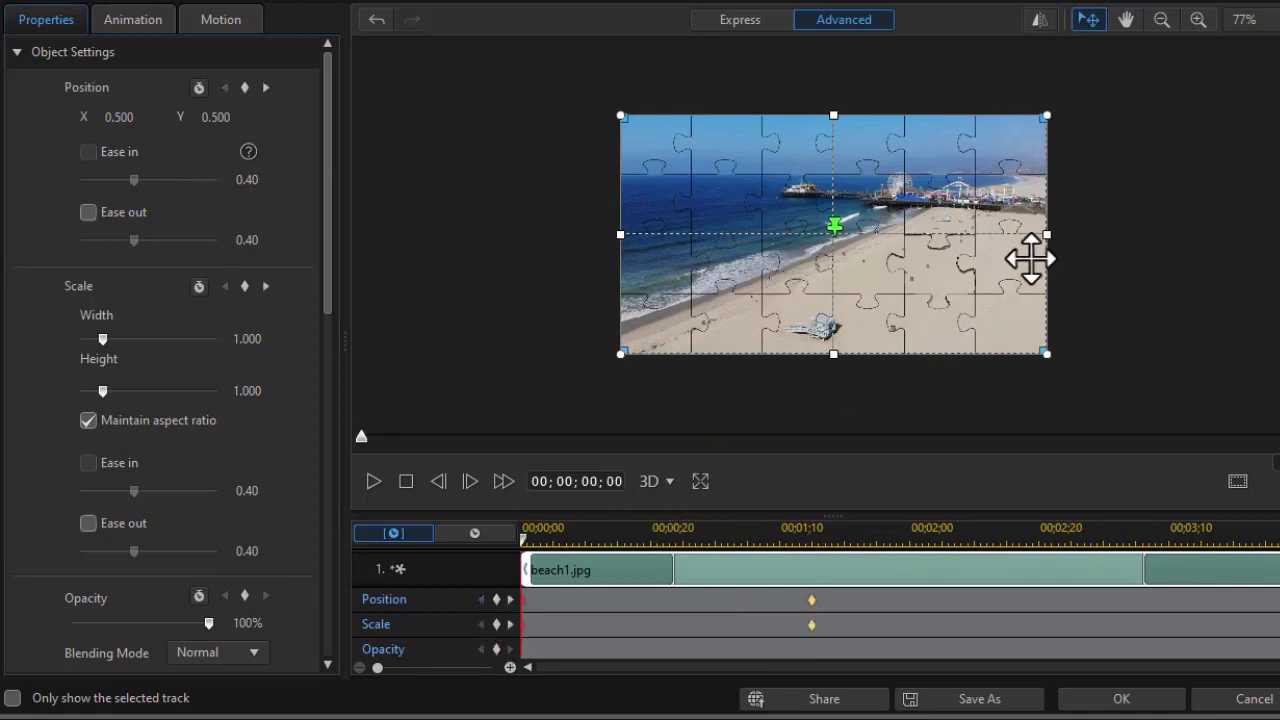
left_click_drag(926, 286, 1172, 230)
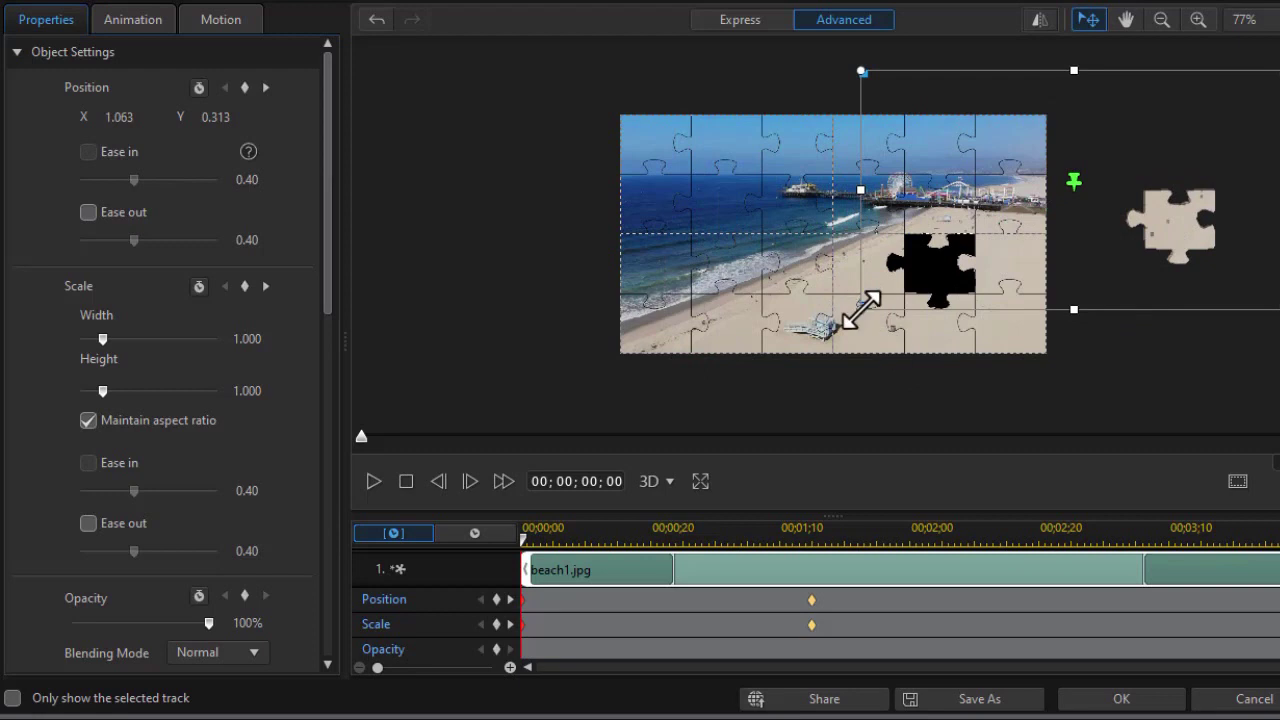
left_click_drag(861, 311, 660, 446)
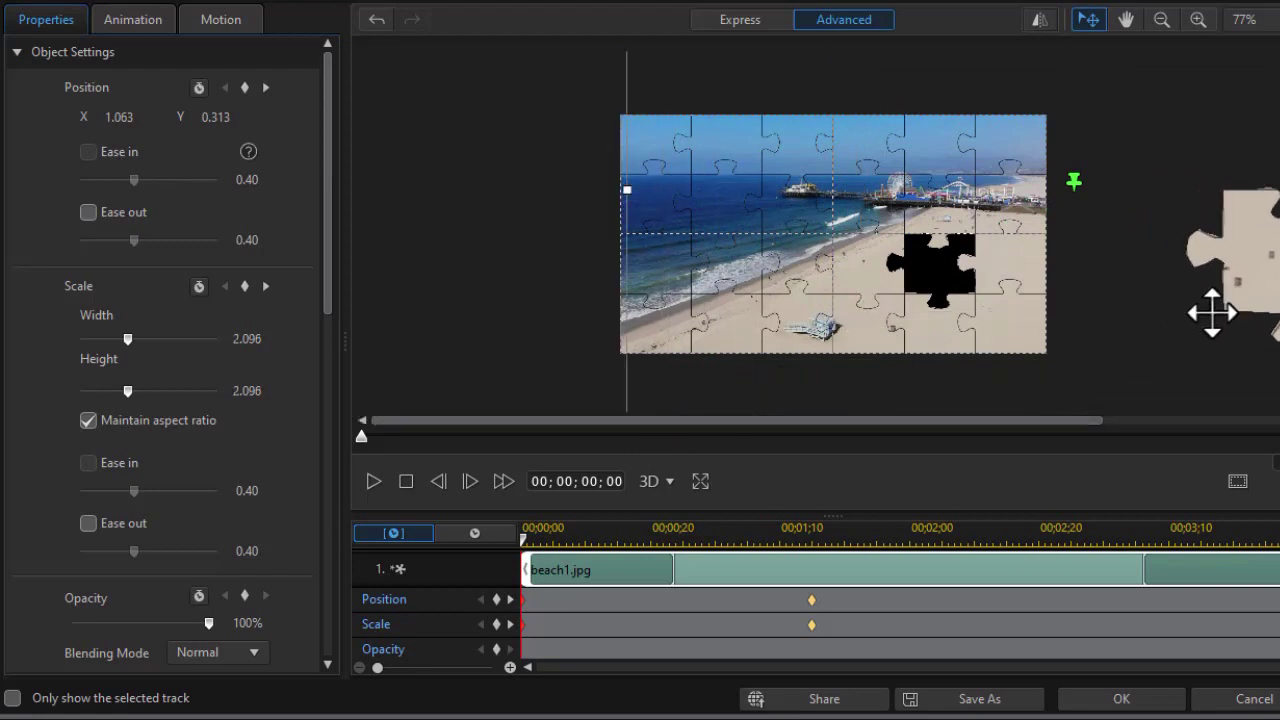
left_click_drag(1254, 280, 1197, 130)
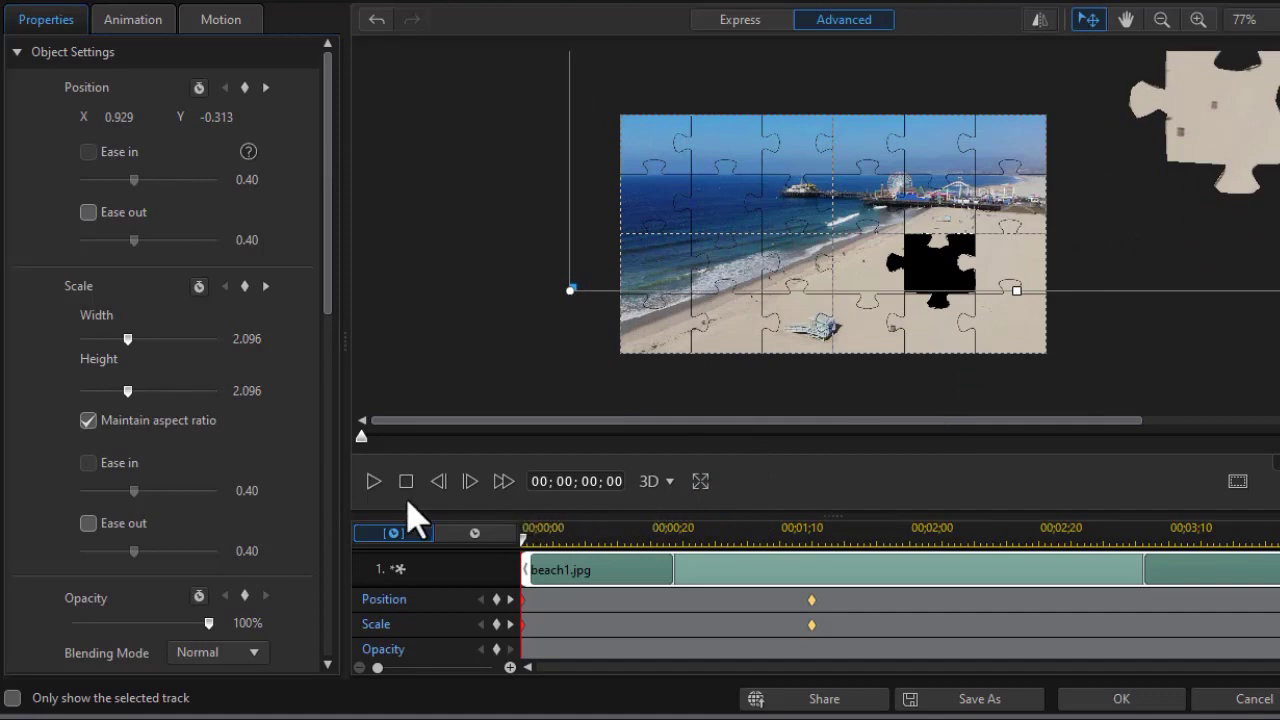
left_click(374, 481)
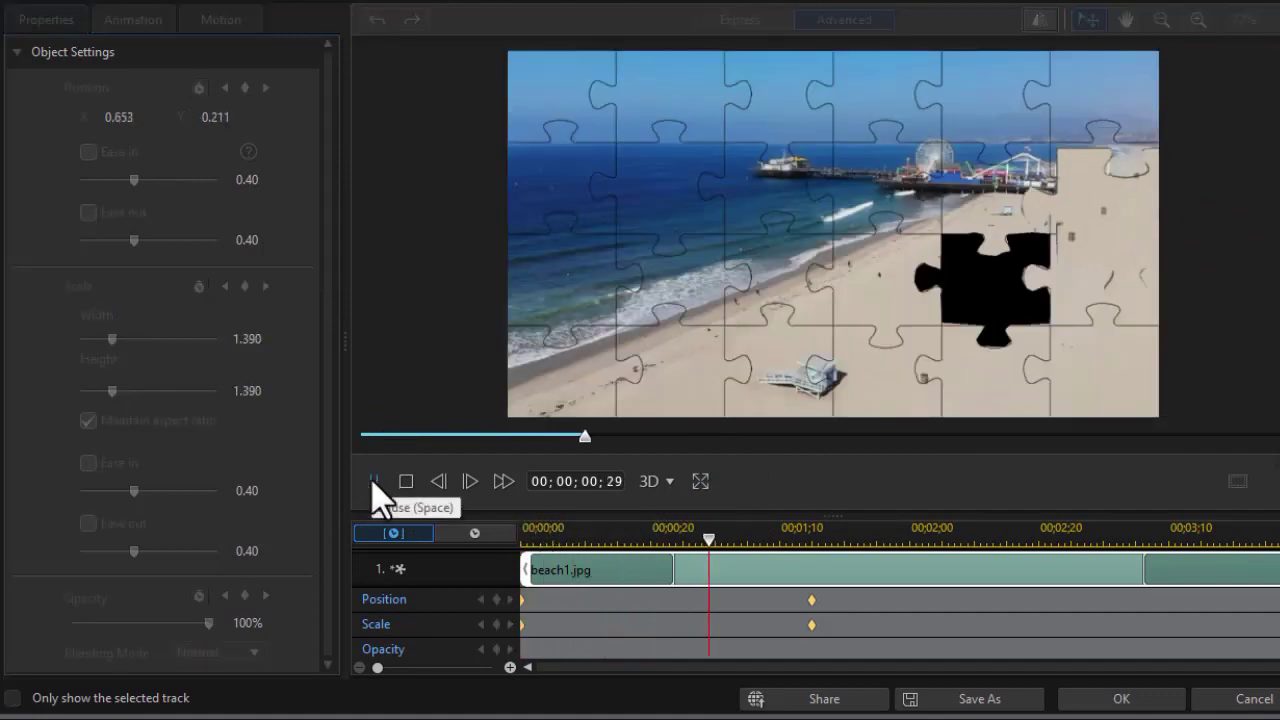
left_click(1134, 697)
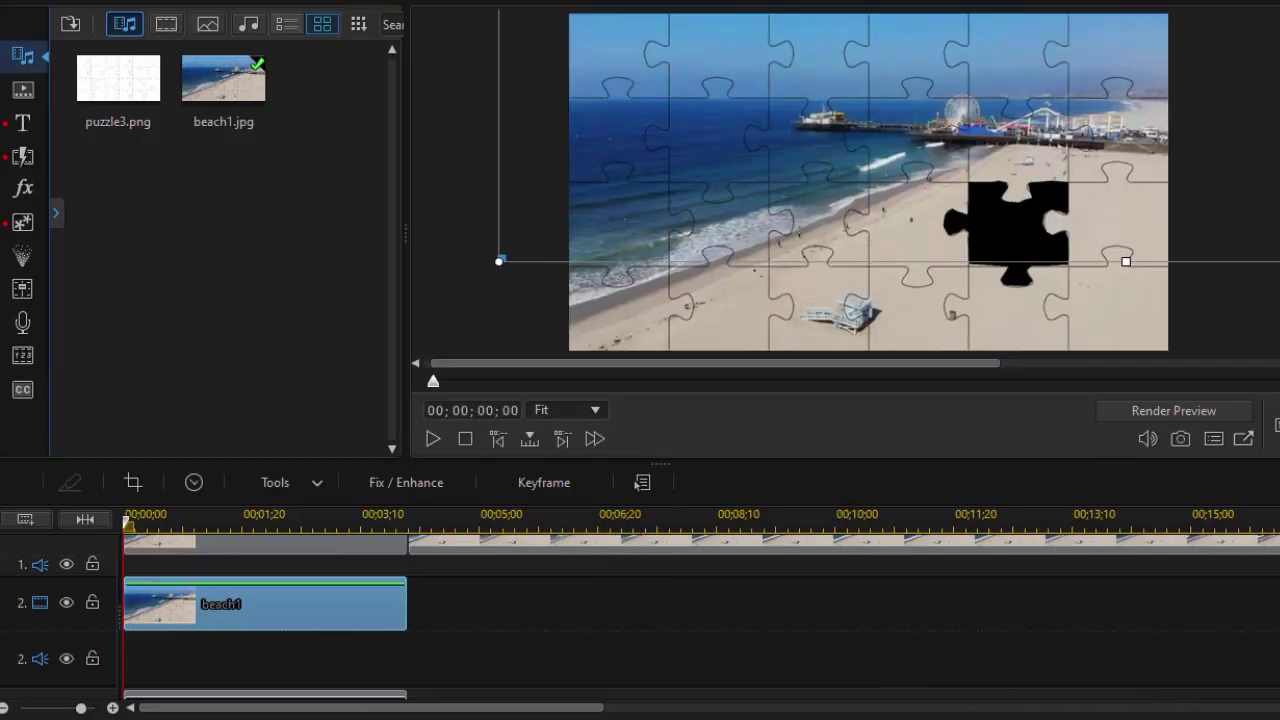
Step: Open keyframe settings for the track-3 beach1 clip at 57% preview and set a starting Position keyframe
left_click(320, 598)
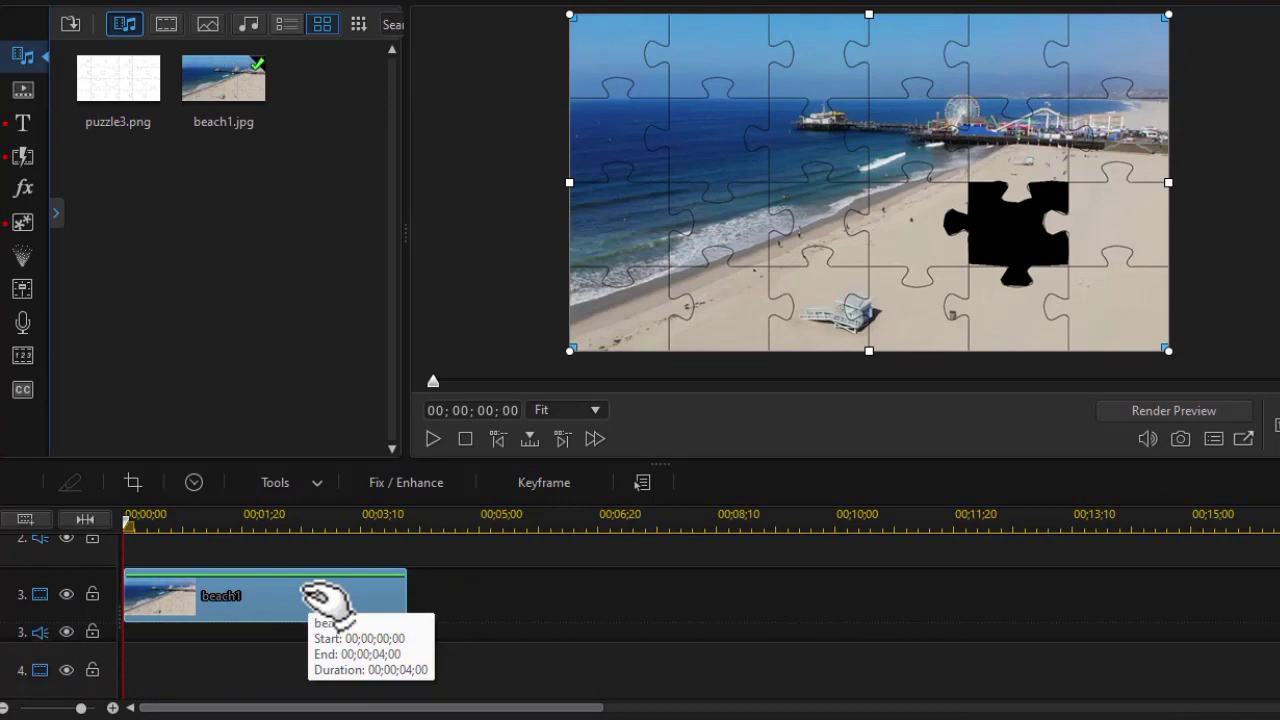
double_click(320, 598)
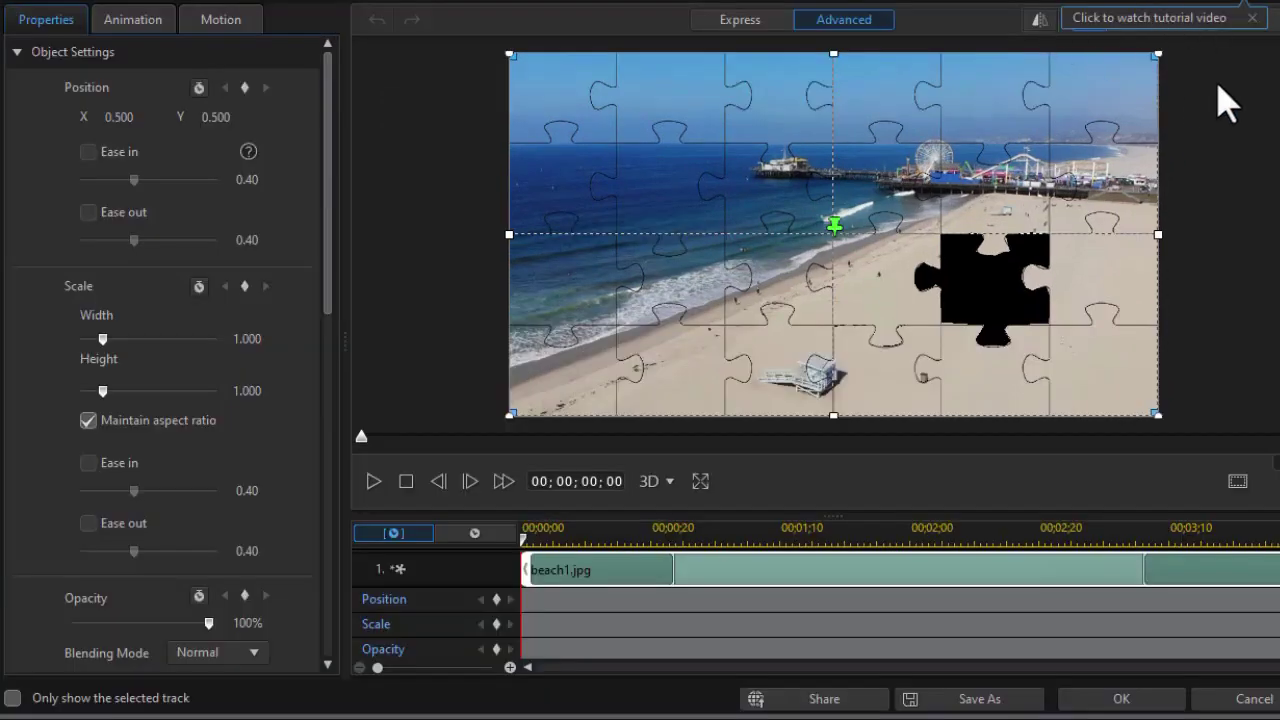
left_click(1162, 26)
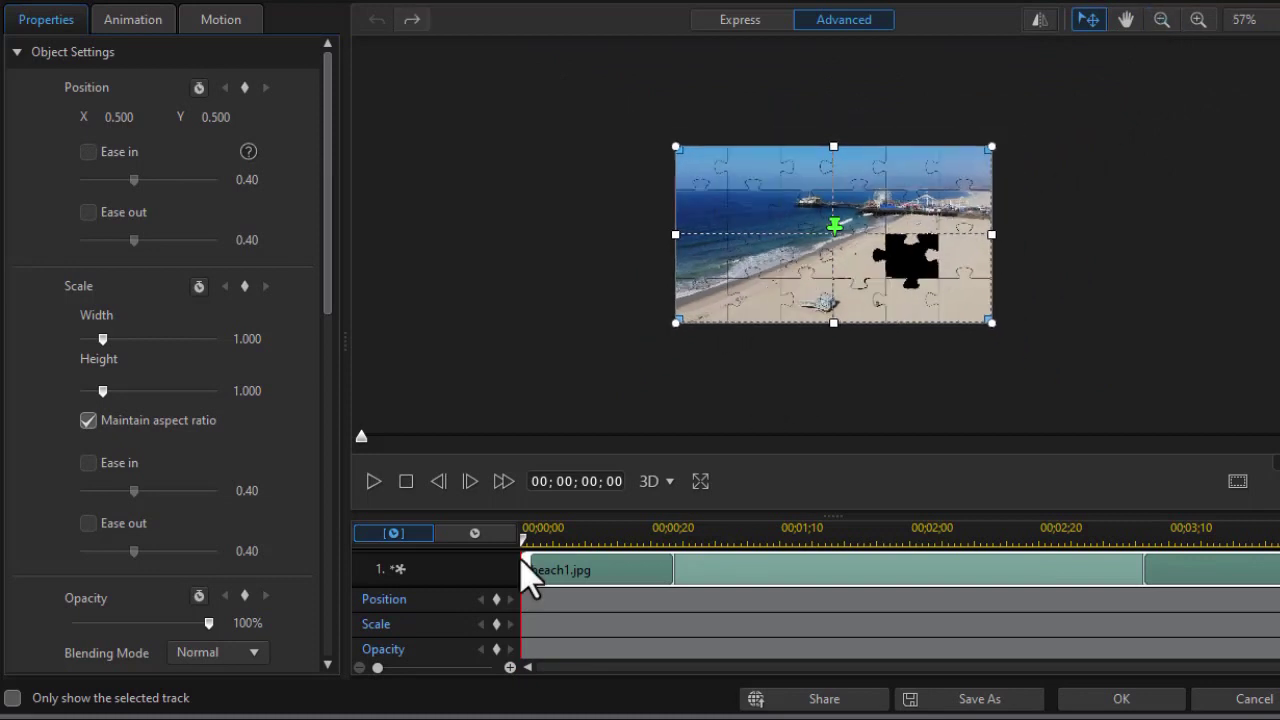
left_click(497, 600)
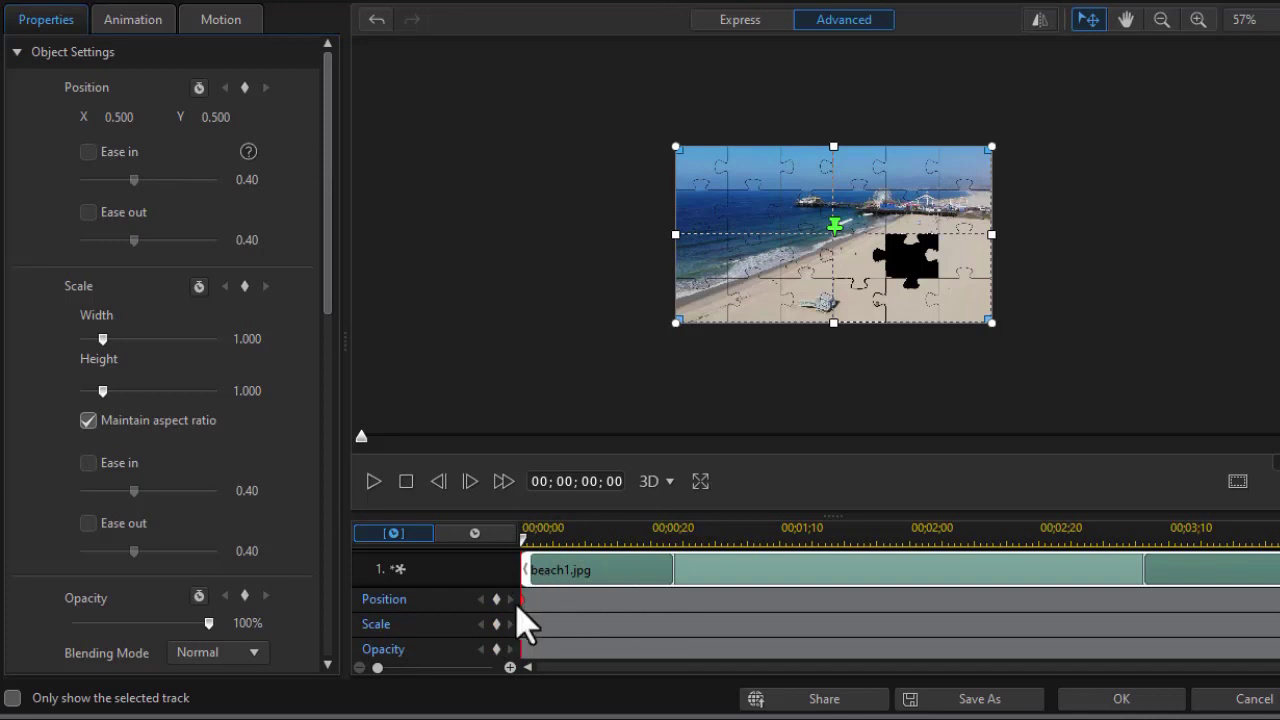
Step: Add Position and Scale keyframes at 00;00;01;15 and a Position keyframe at 00;00;03;00
left_click_drag(528, 548, 825, 567)
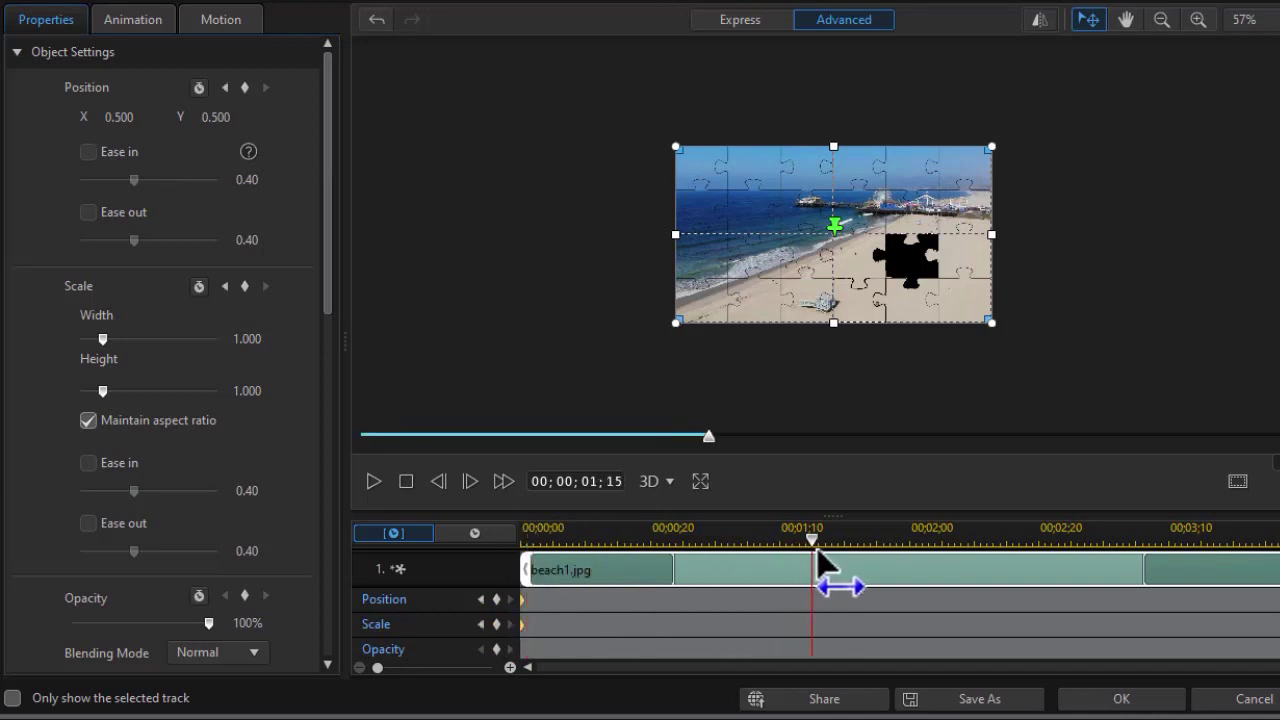
left_click(497, 600)
left_click(497, 624)
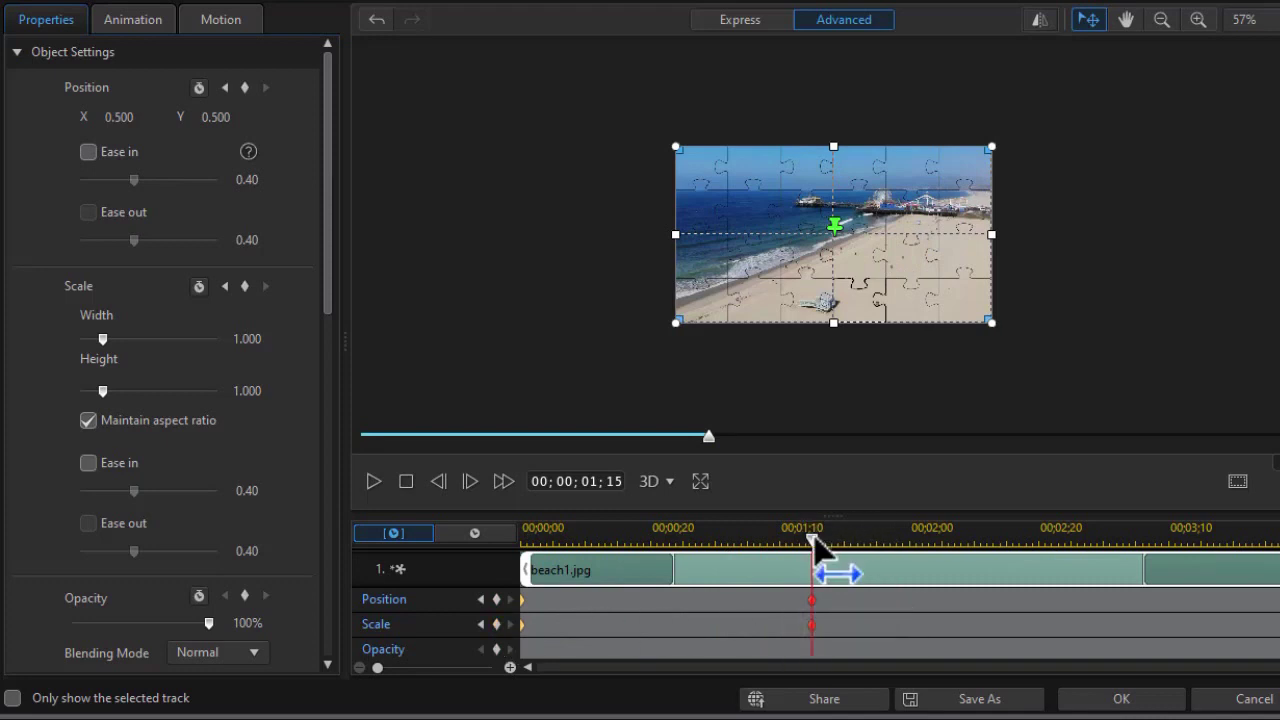
left_click_drag(812, 541, 1103, 588)
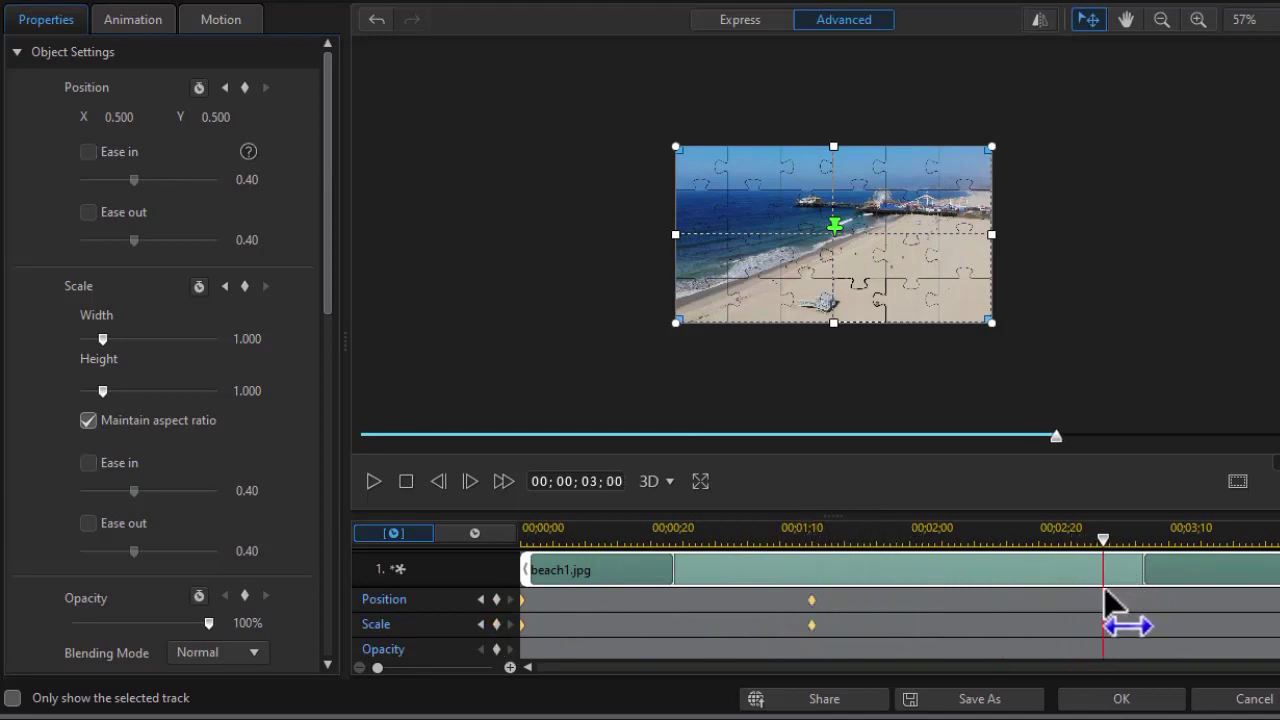
left_click(497, 599)
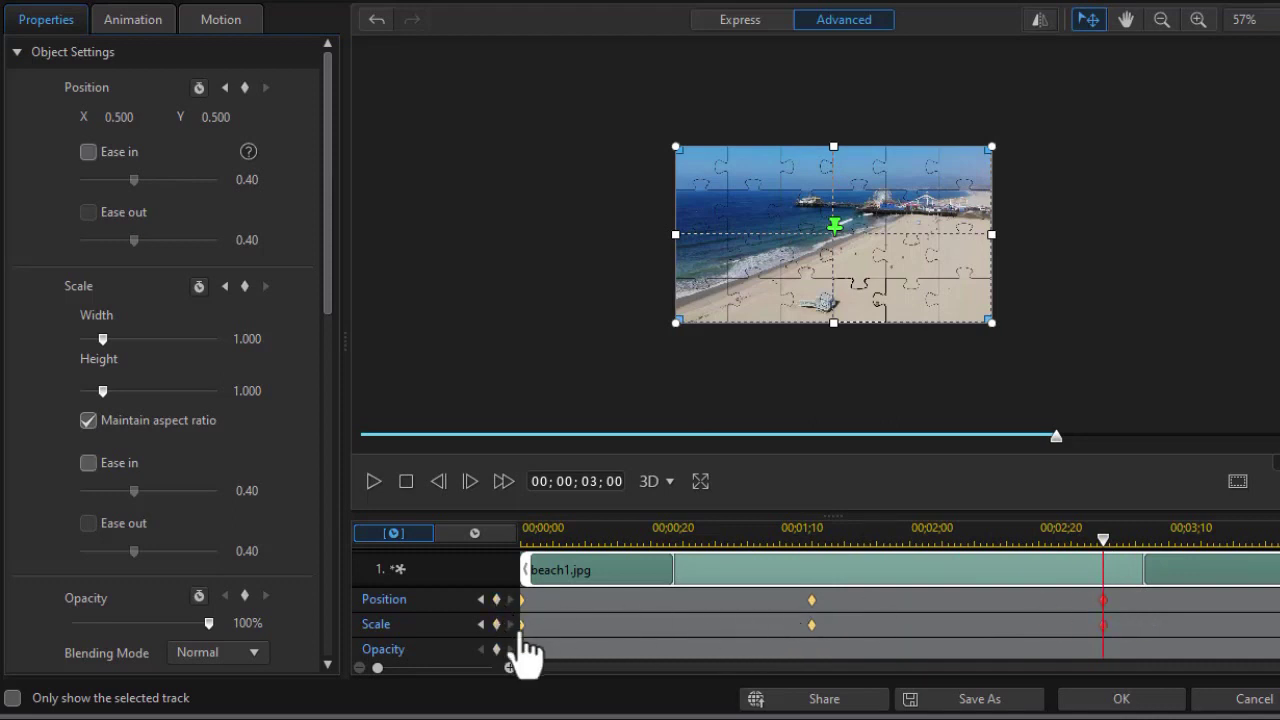
Step: Move the piece to the upper left, enlarge it about three times, and keep the animation
left_click(520, 602)
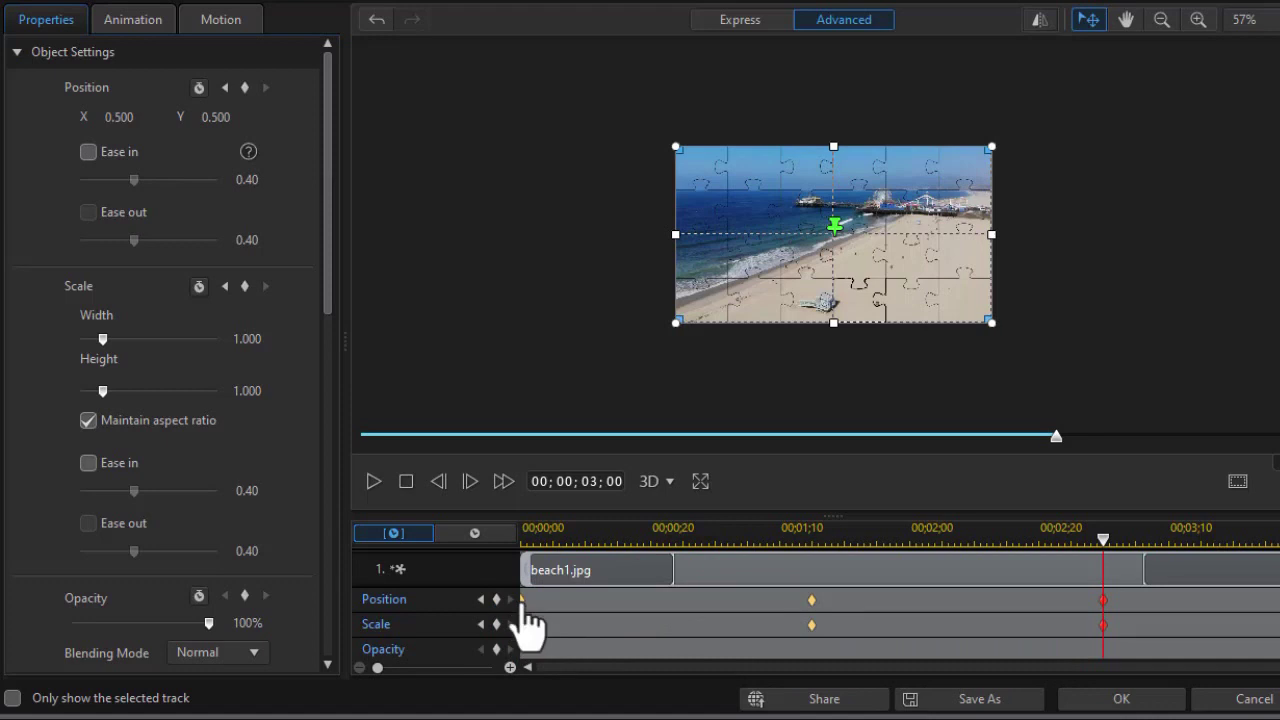
left_click(524, 625)
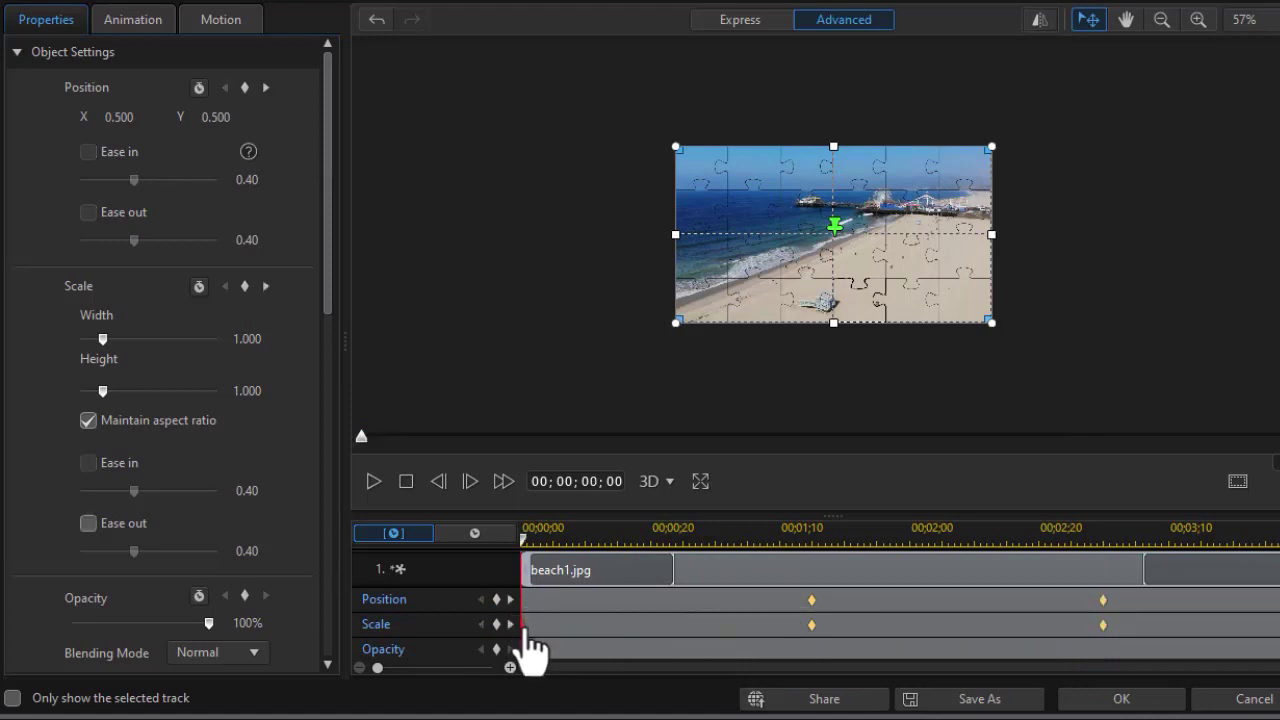
right_click(527, 627)
left_click(614, 638)
left_click(811, 600)
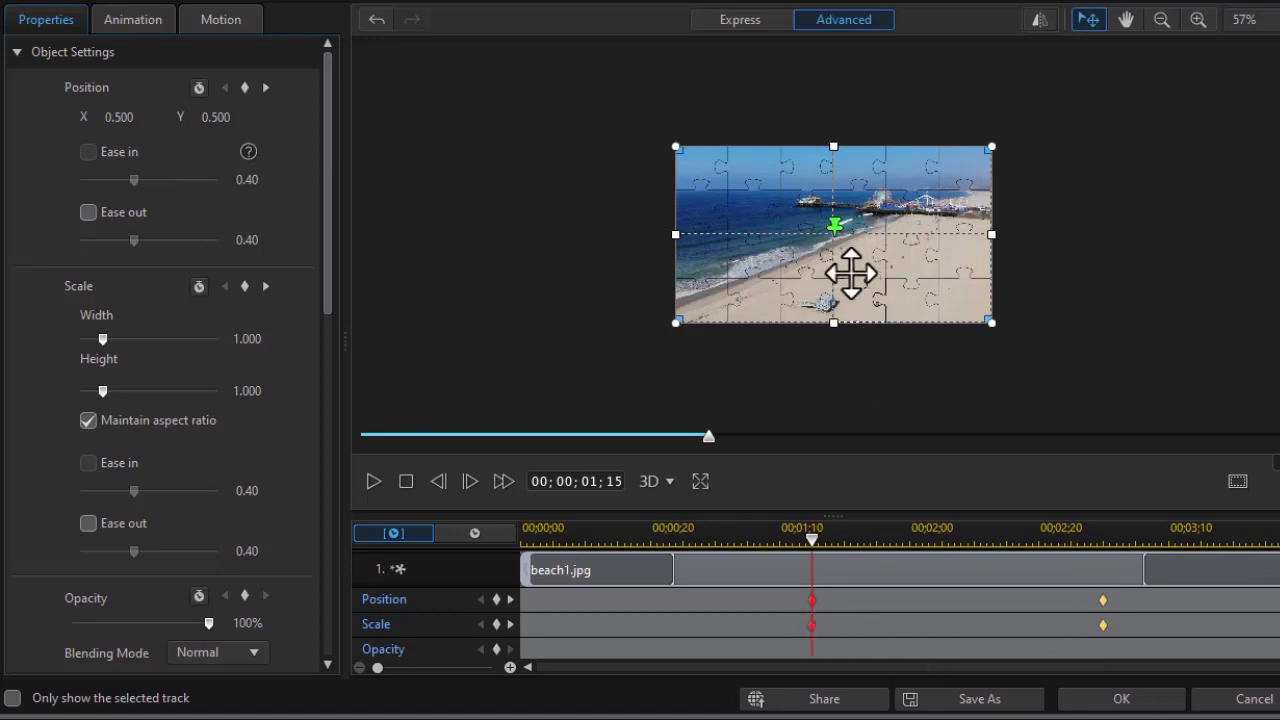
left_click_drag(854, 273, 488, 124)
left_click_drag(625, 172, 705, 366)
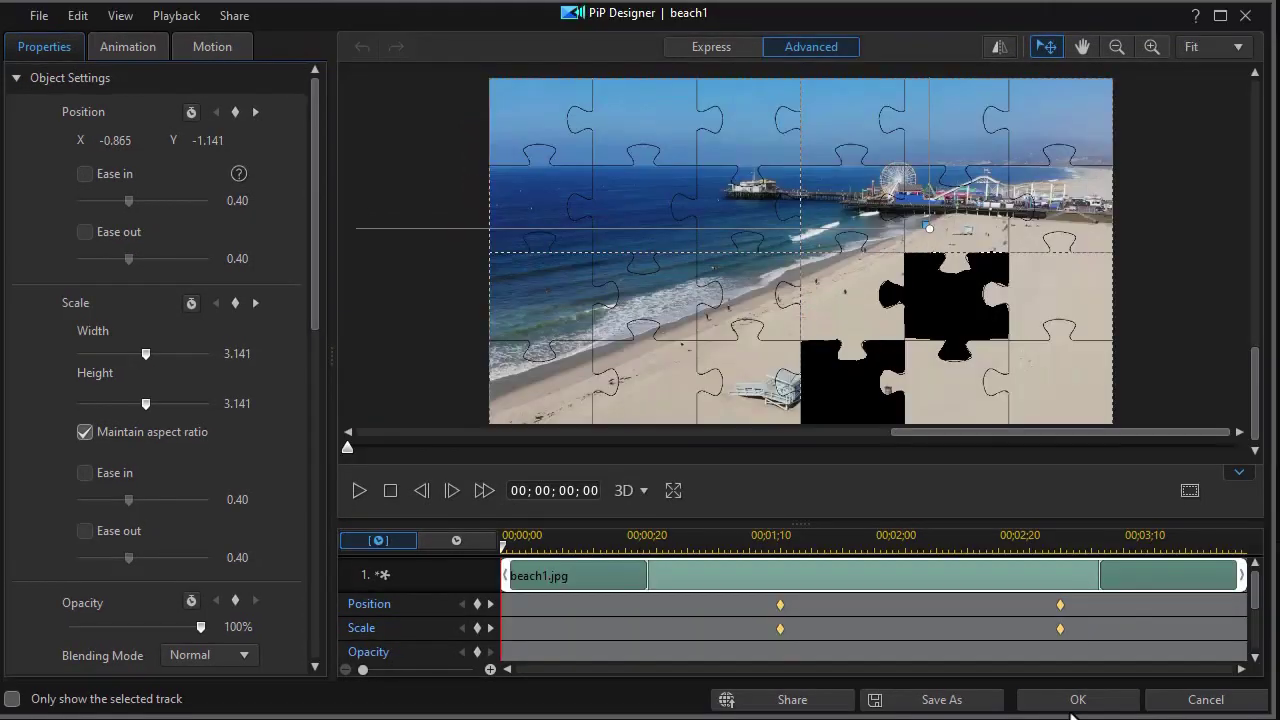
left_click(1078, 700)
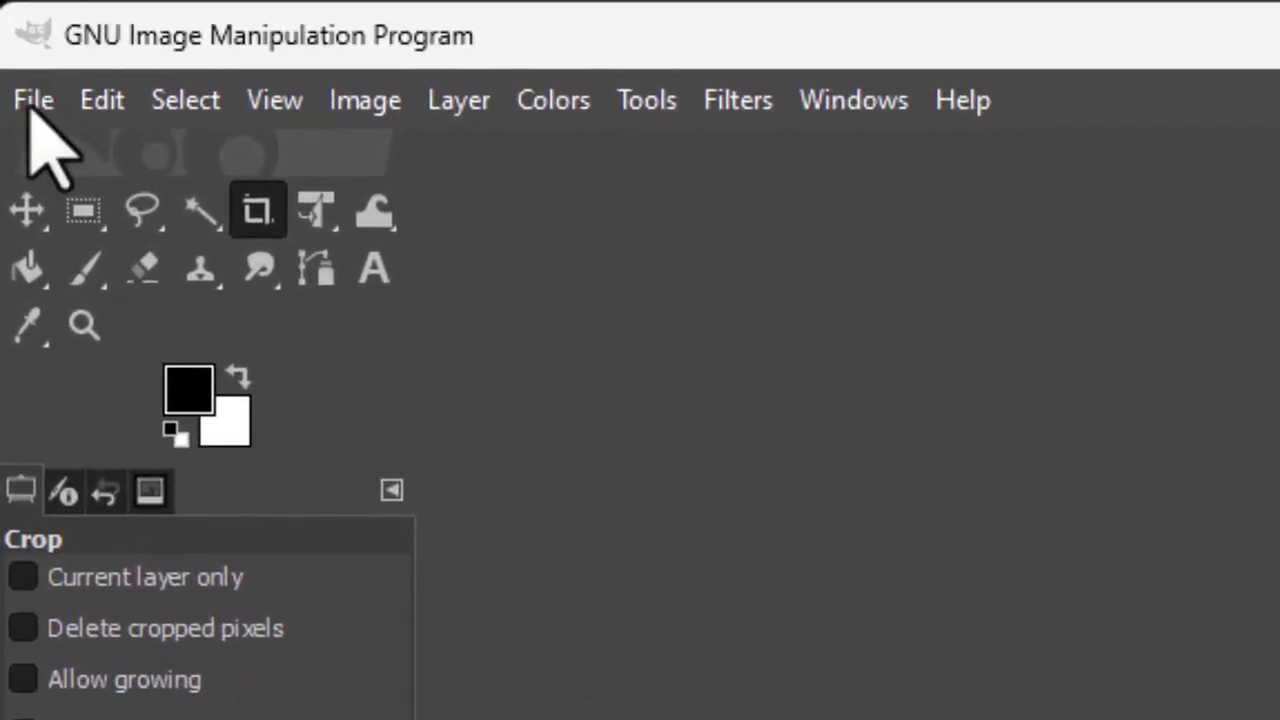
Step: Create a new white image at the default 1920×1080 pixels
left_click(30, 104)
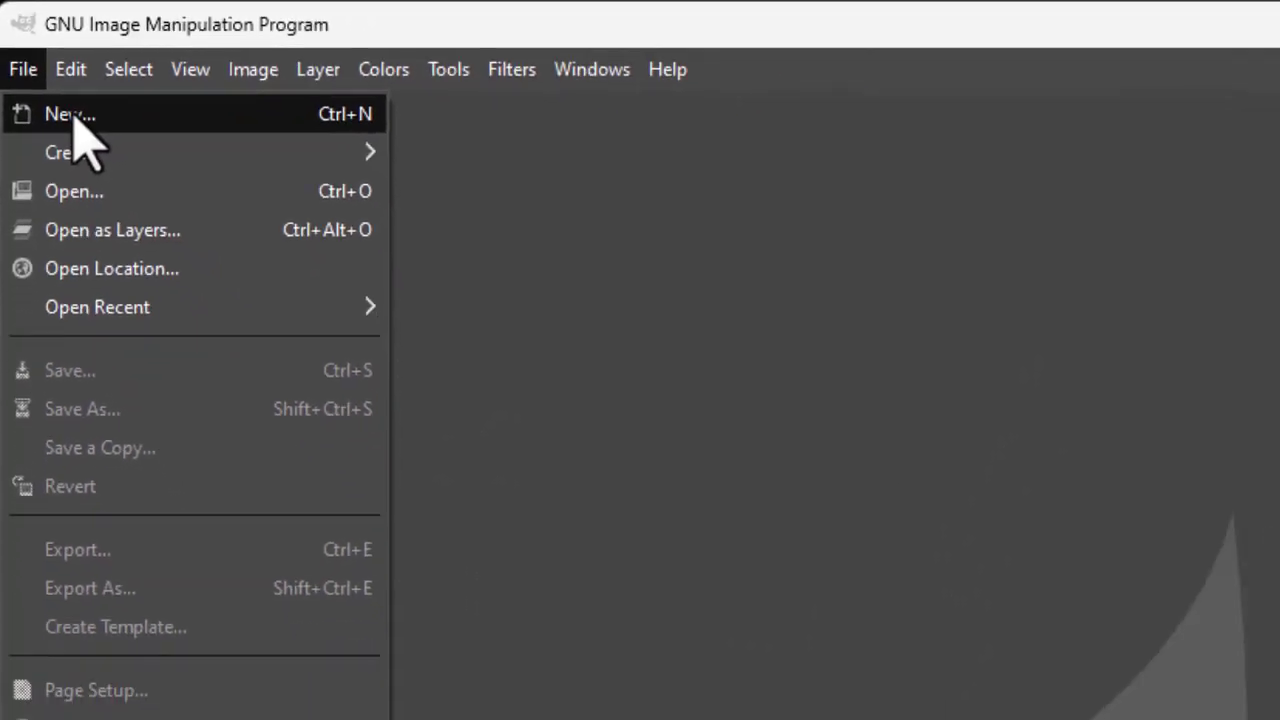
left_click(72, 115)
left_click_drag(80, 20, 845, 277)
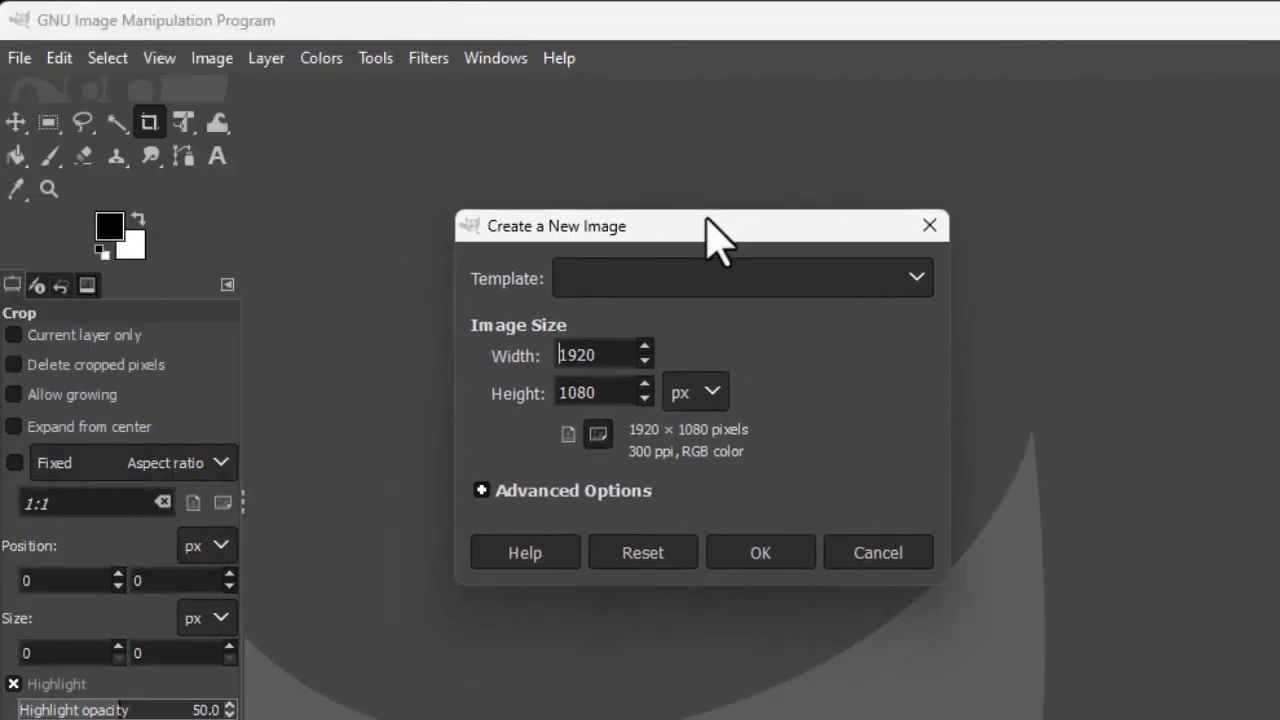
left_click_drag(707, 214, 719, 179)
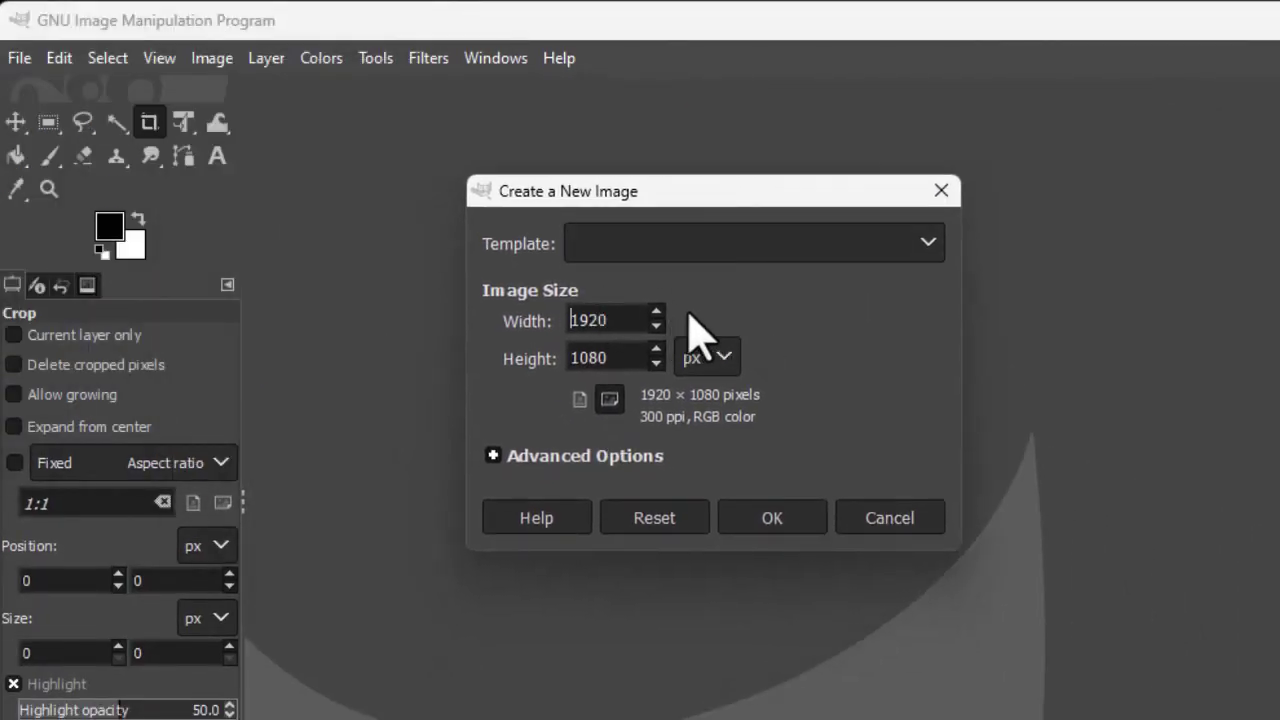
left_click(785, 519)
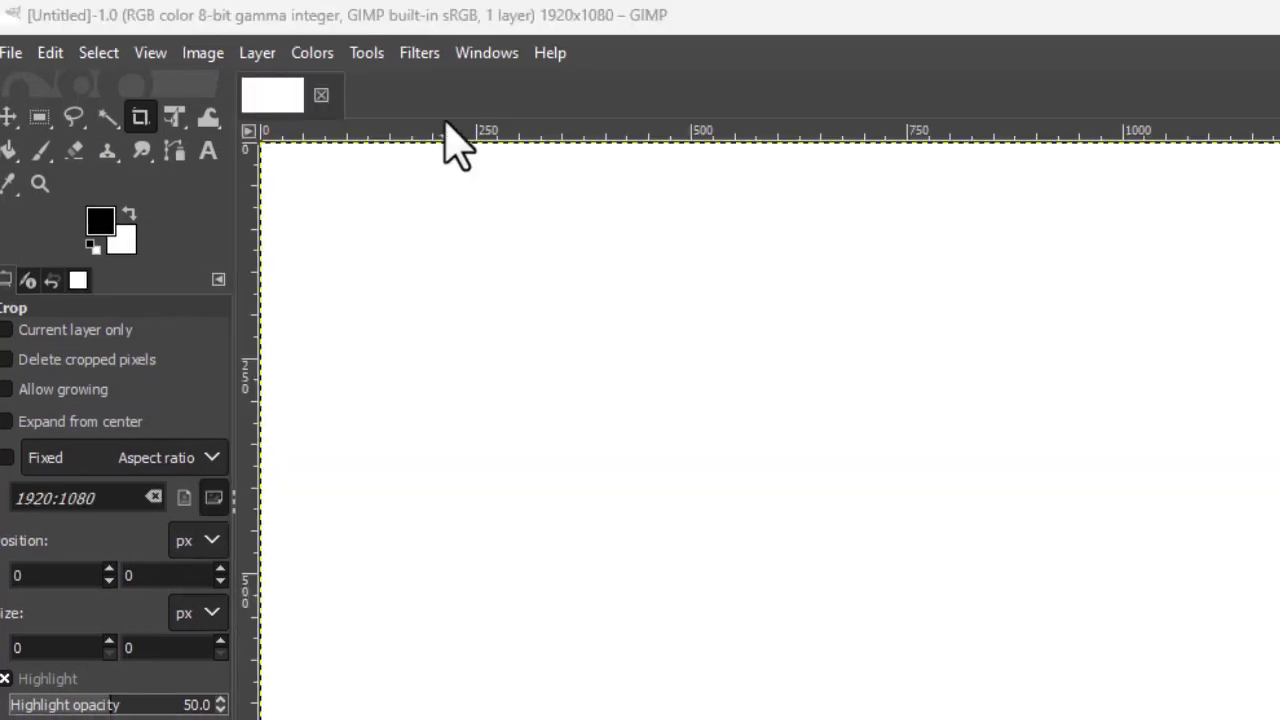
left_click(430, 57)
Step: Apply the Jigsaw filter with 6 horizontal, 4 vertical pieces and bevel width 6
mouse_move(478, 568)
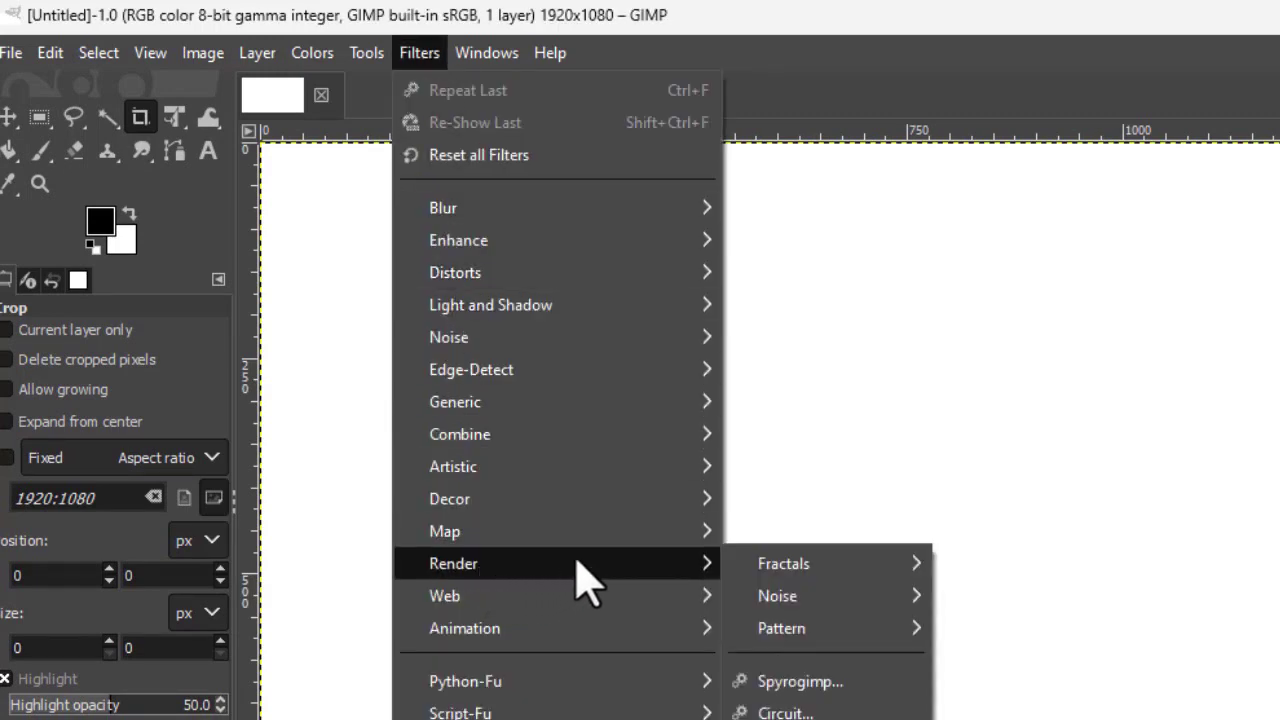
mouse_move(867, 637)
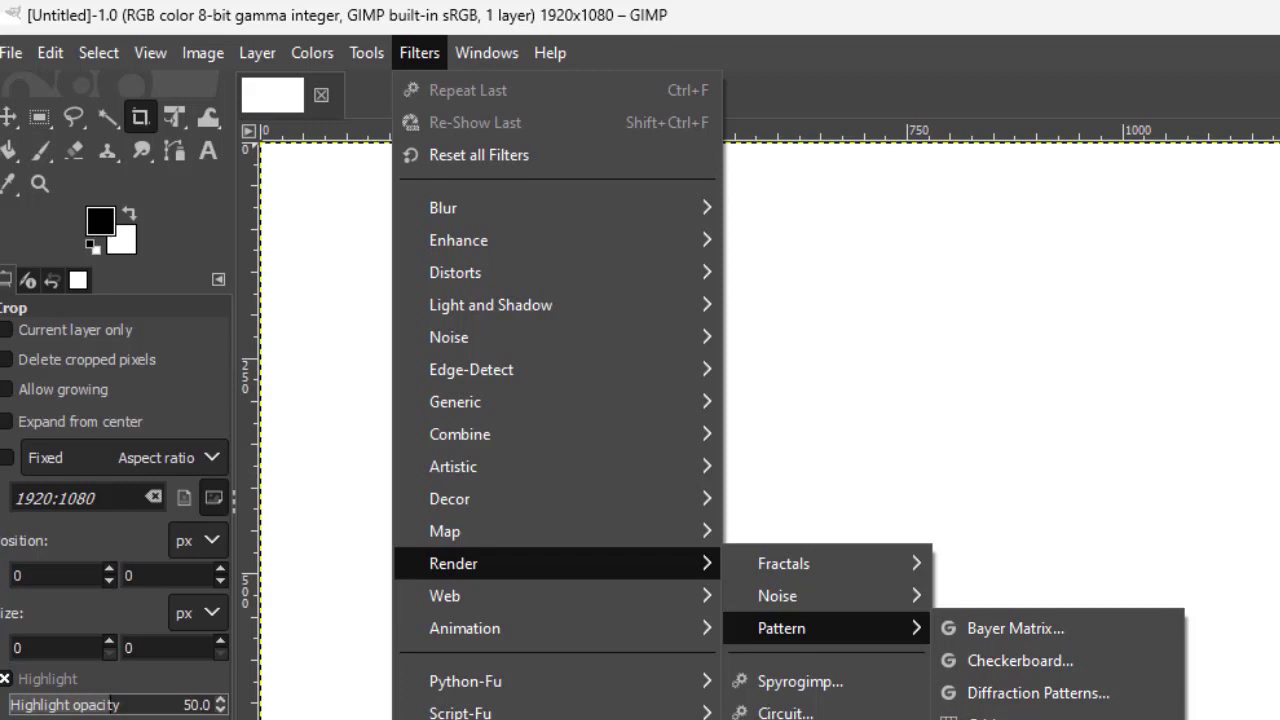
key("Escape")
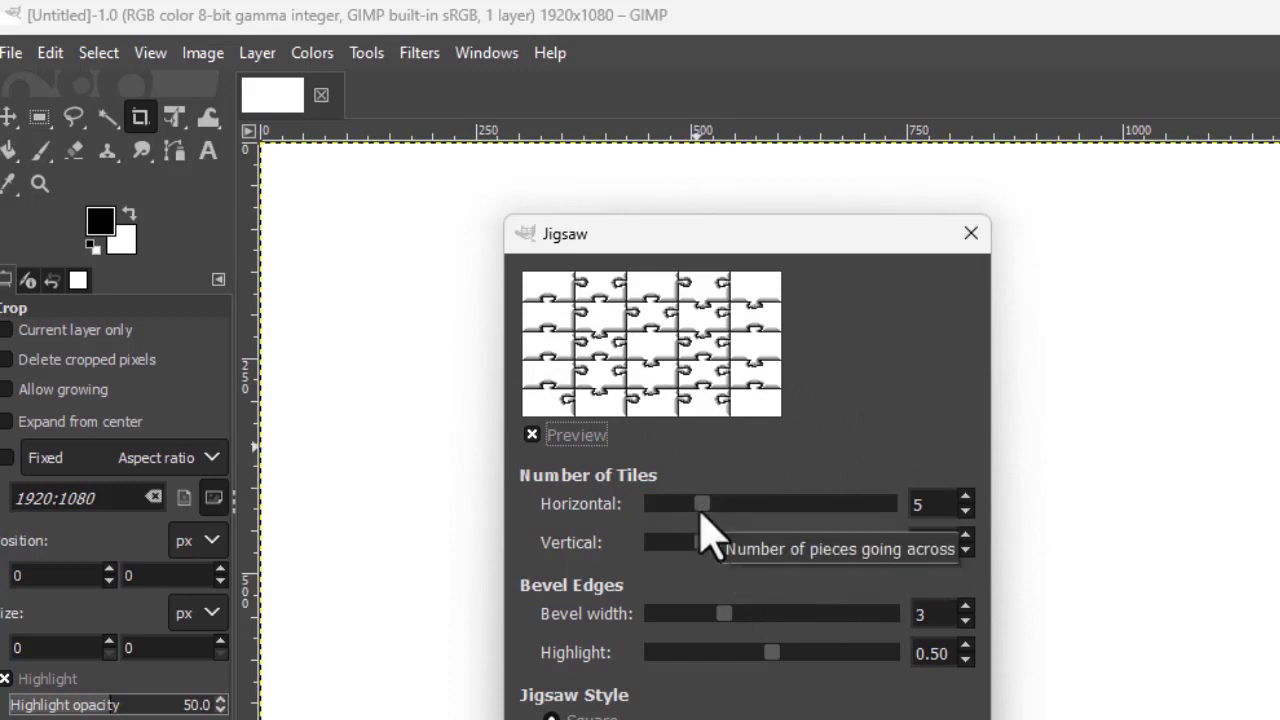
left_click_drag(700, 505, 687, 550)
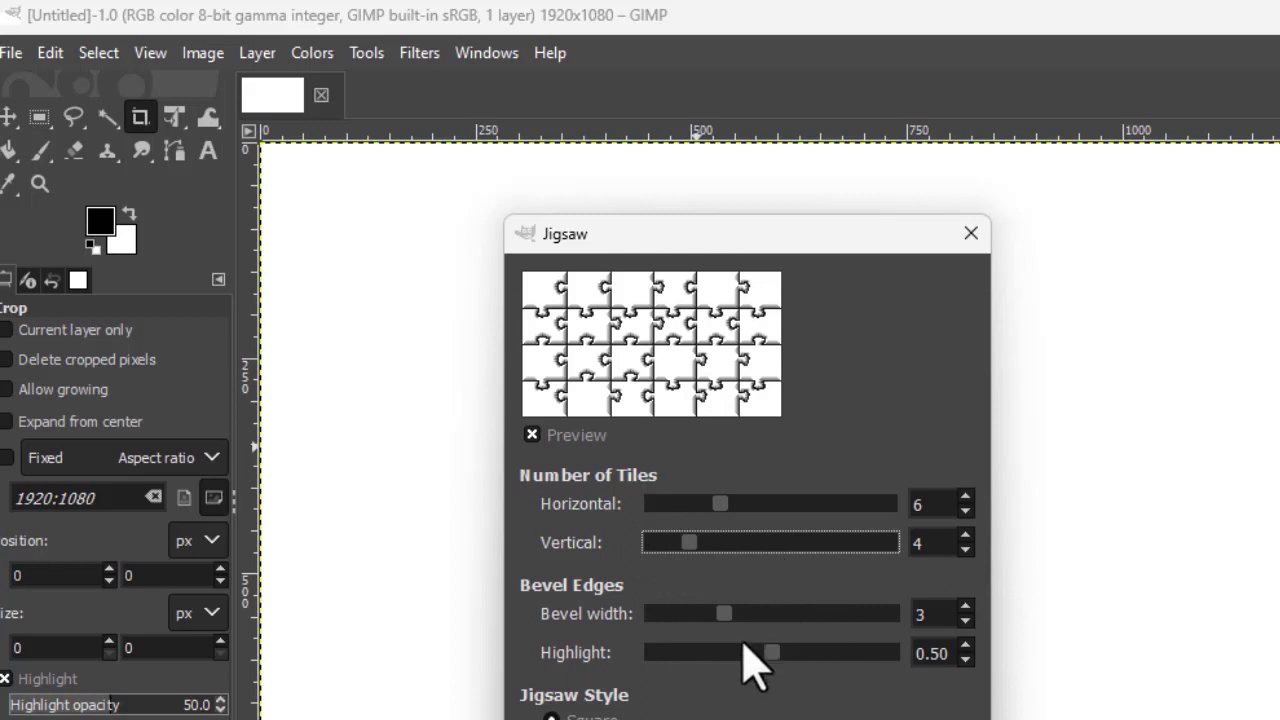
mouse_move(721, 614)
left_mouse_down()
mouse_move(801, 614)
mouse_move(790, 614)
left_mouse_up()
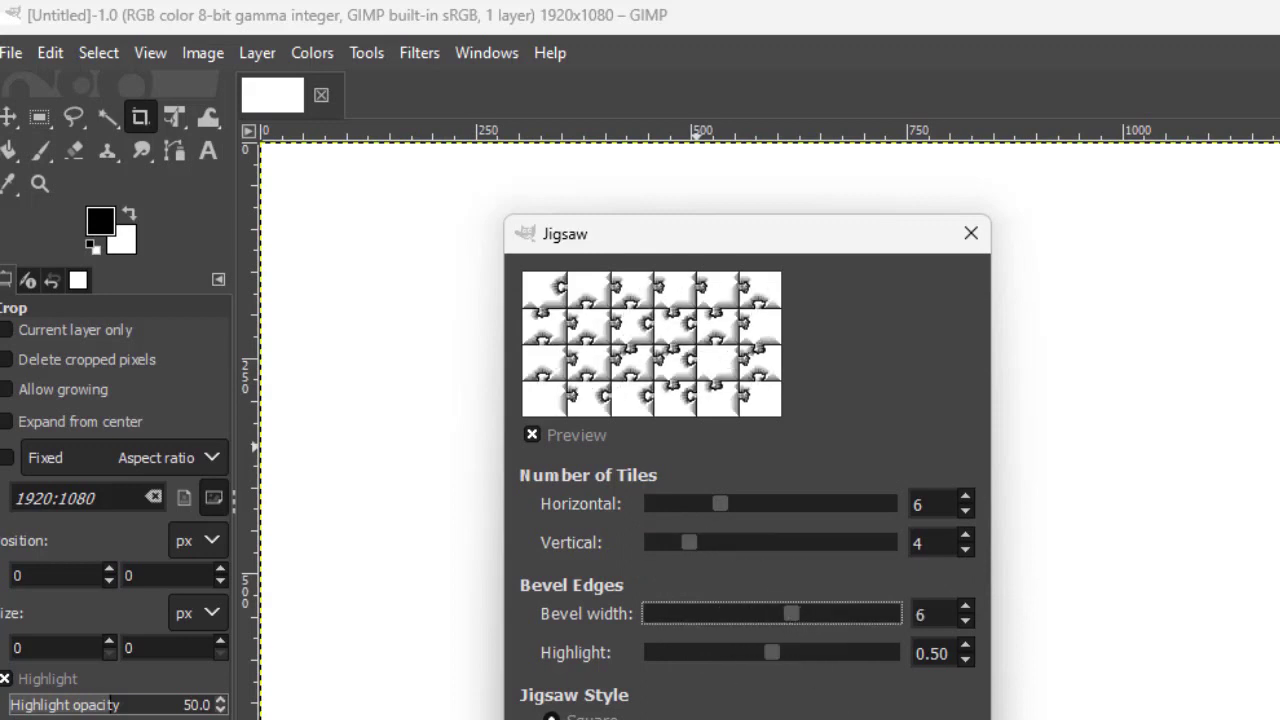
key("Return")
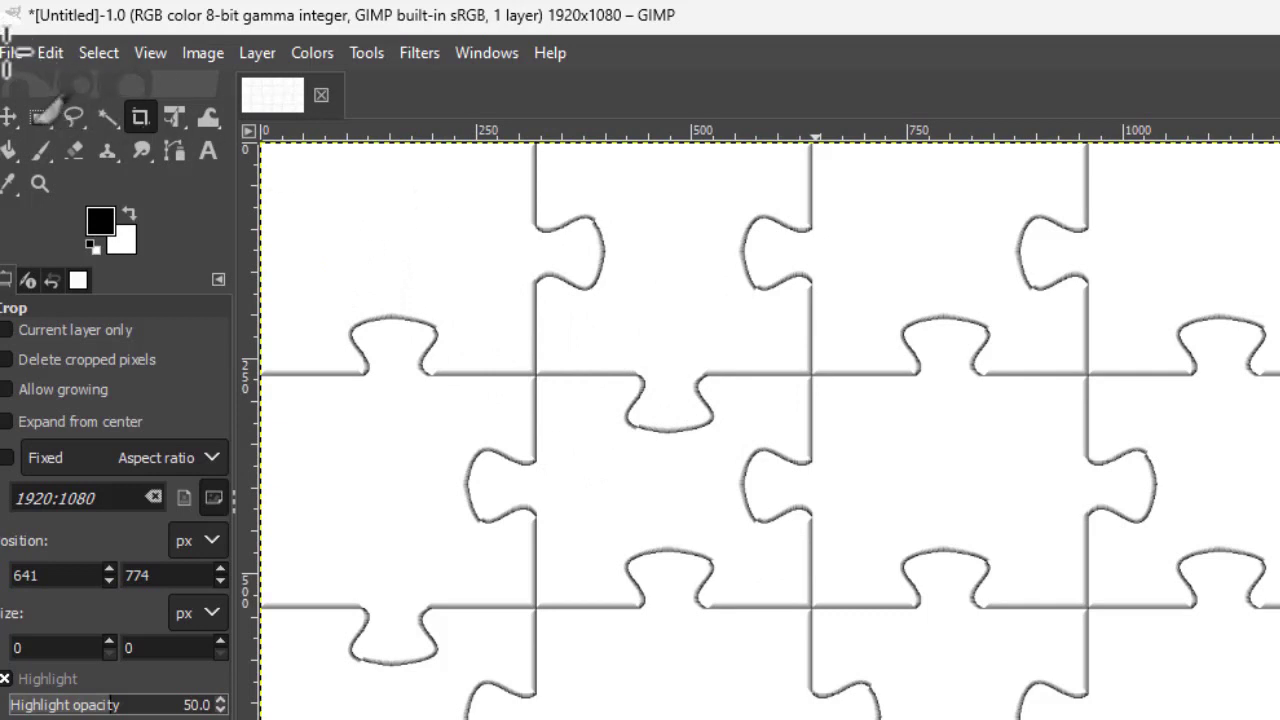
Step: Export the image as puzzle5.png into Images\Testing with default PNG settings
left_click(12, 52)
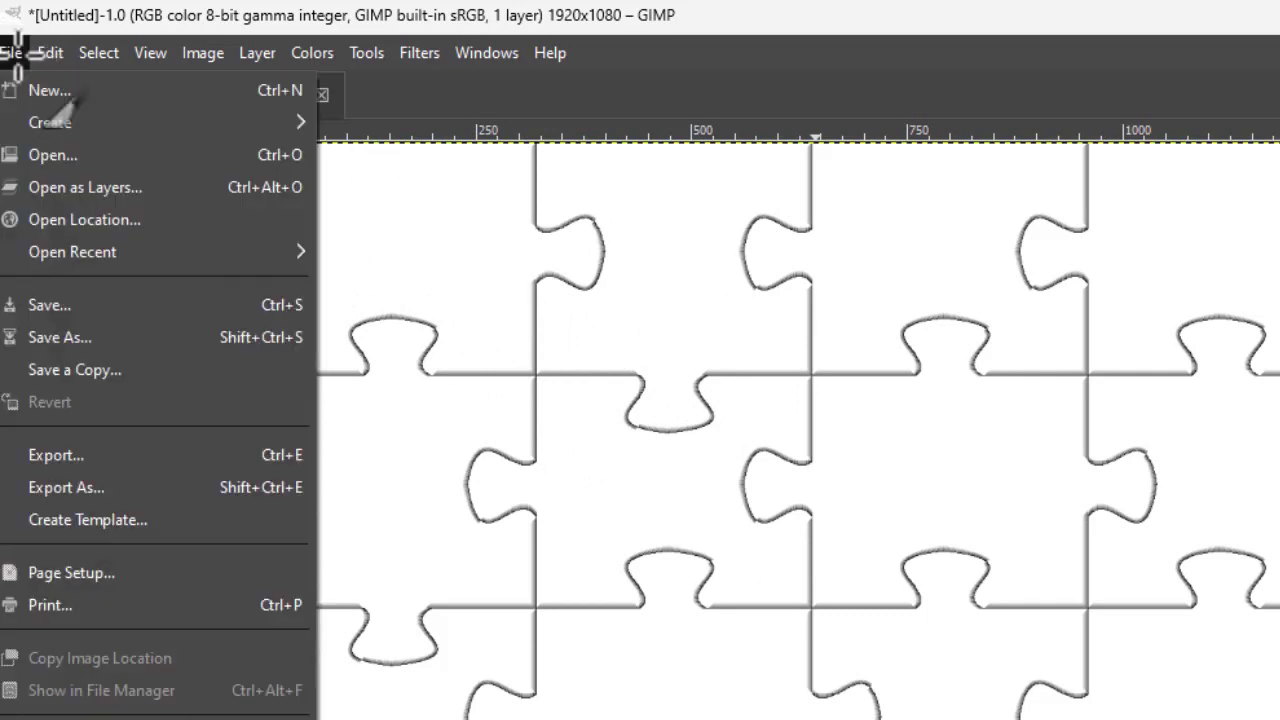
left_click(116, 488)
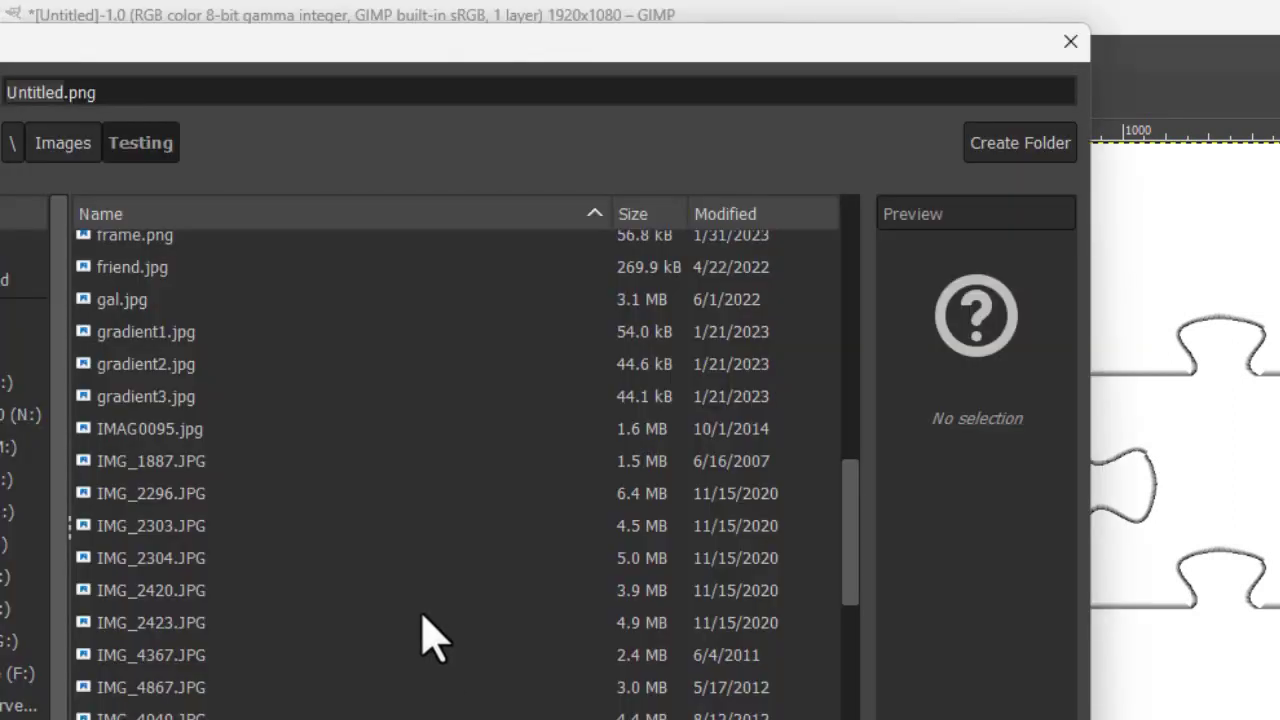
left_click(48, 94)
left_click_drag(63, 93, 0, 130)
type("puz")
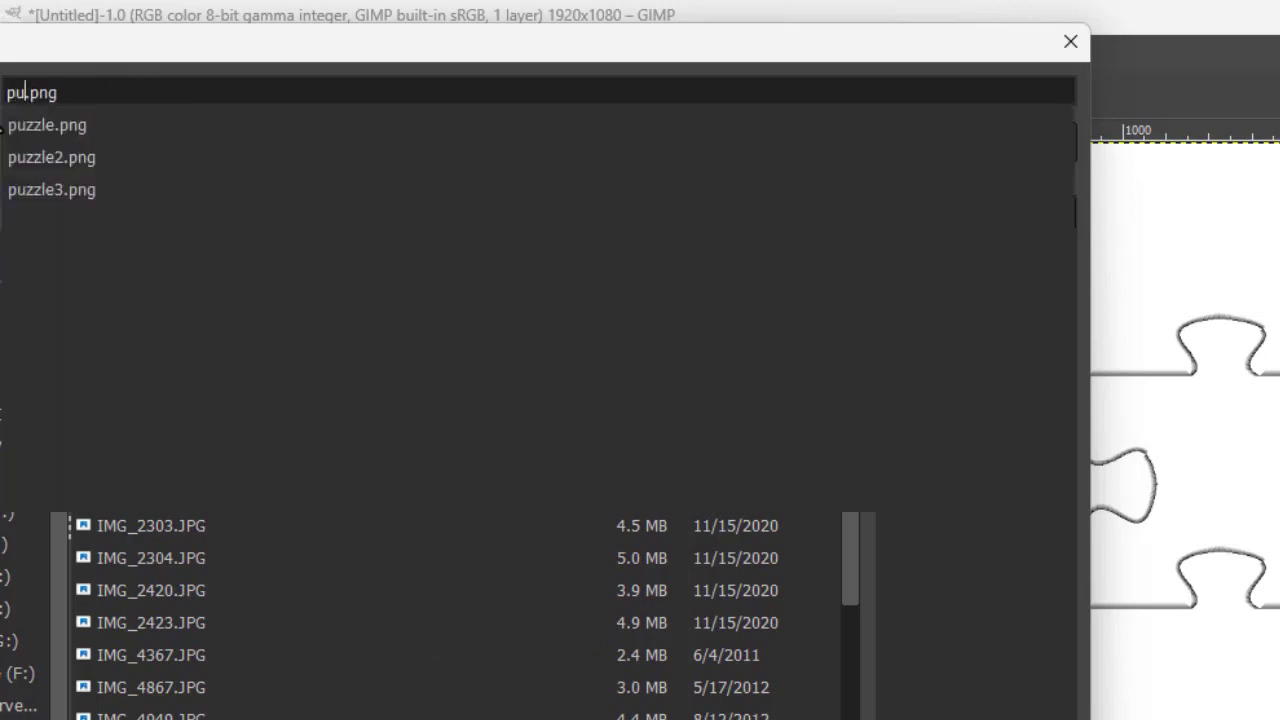
type("zle")
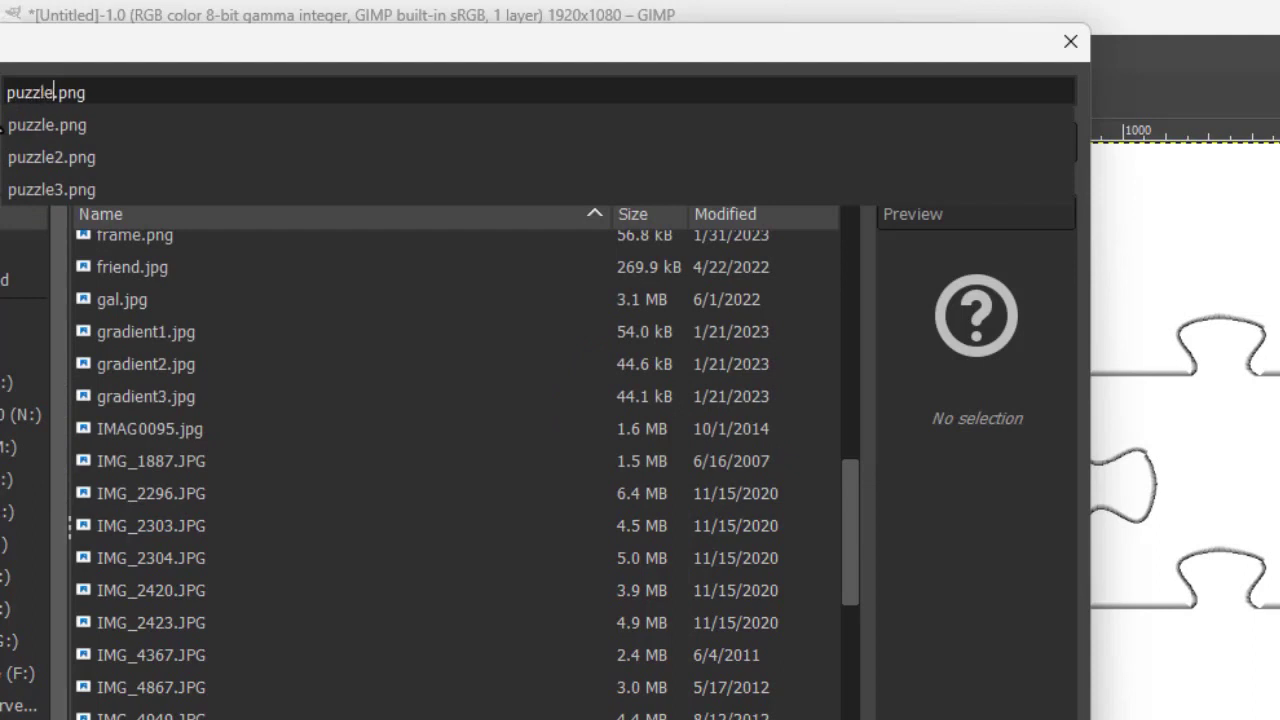
type("5")
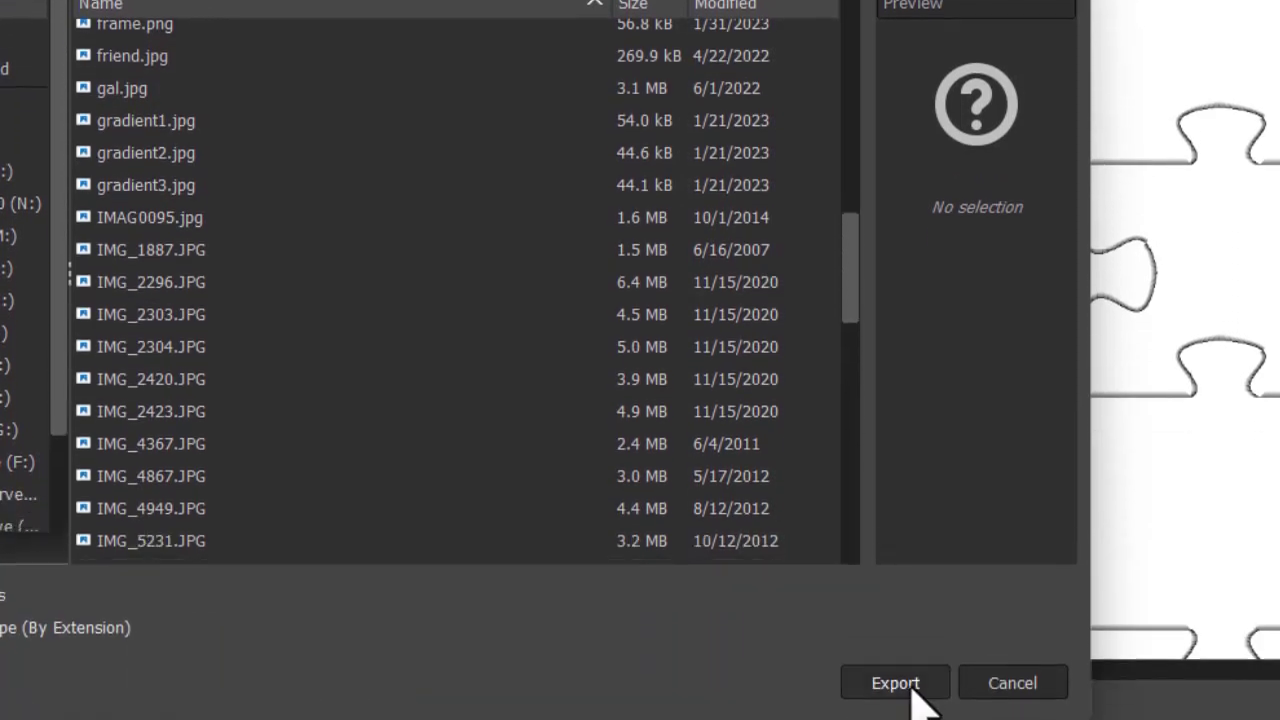
left_click(910, 684)
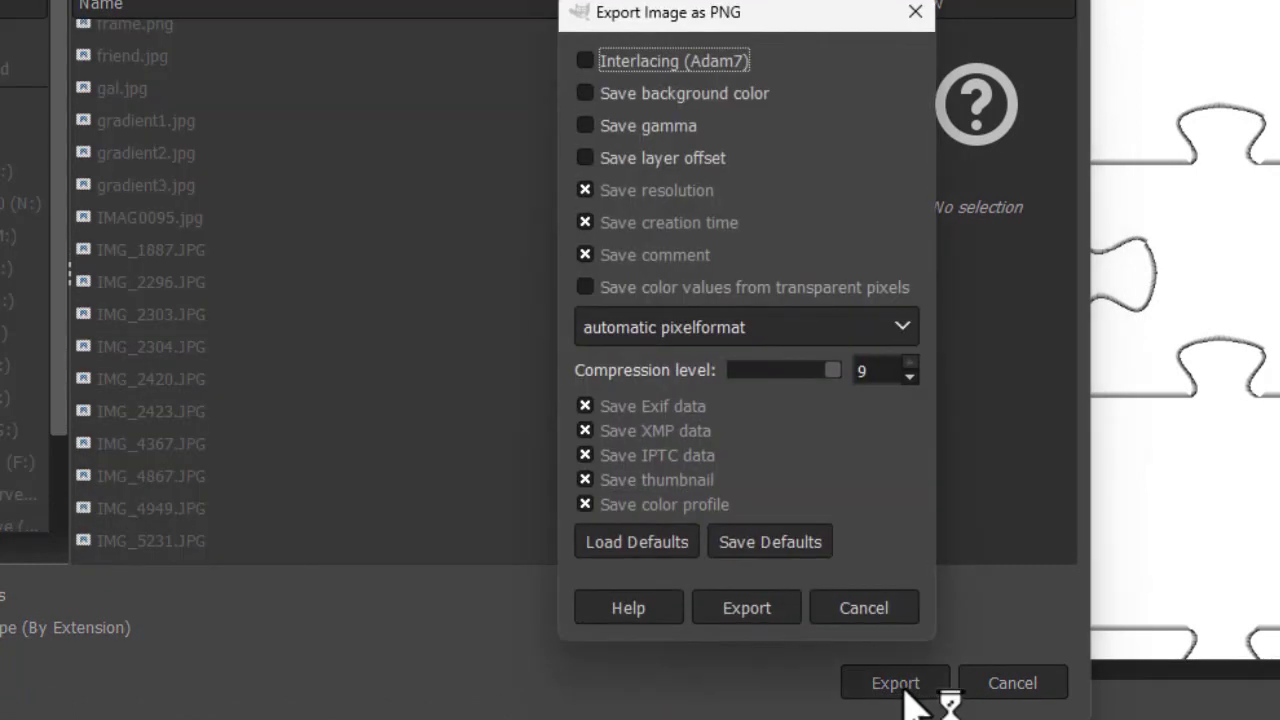
left_click(766, 608)
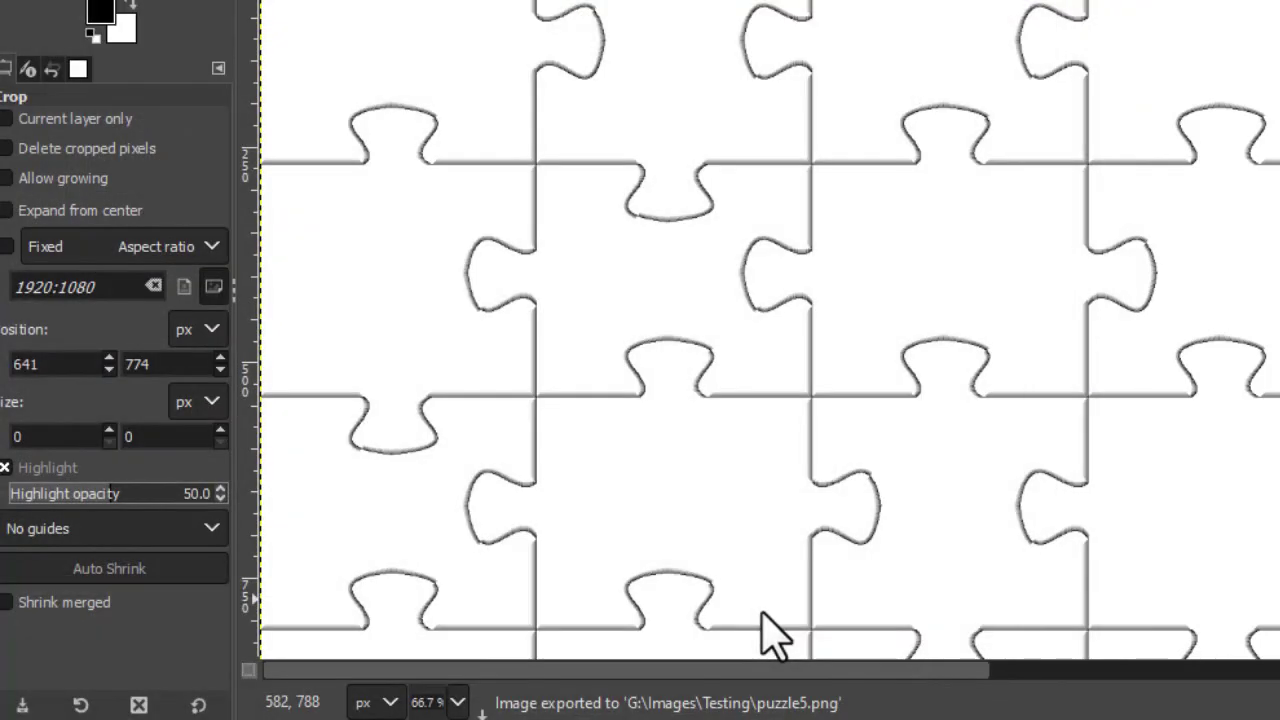